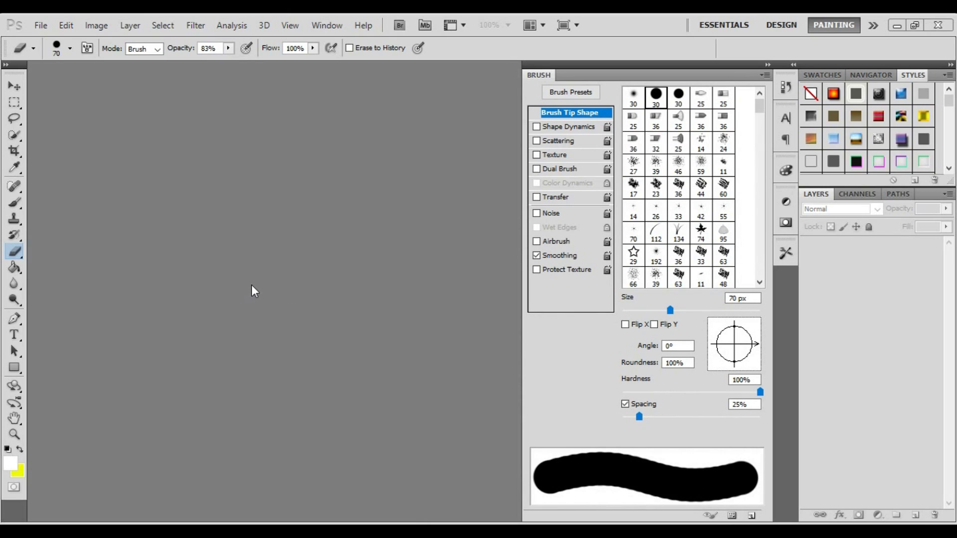
Browse the FUNDOS folder thumbnails to find the dark fantasy castle forest background.
left_click(46, 25)
left_click(63, 54)
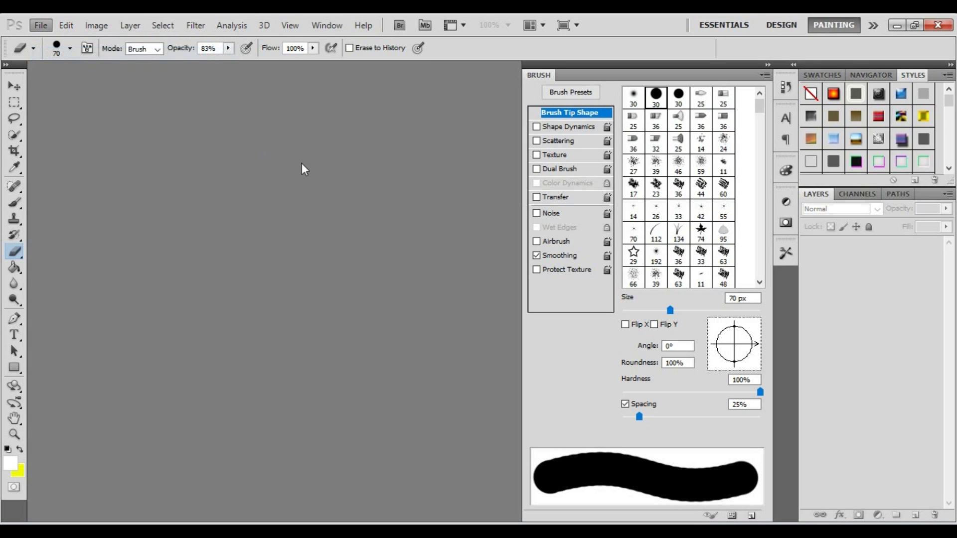
scroll(803, 189, "down", 3)
scroll(803, 188, "down", 5)
scroll(803, 189, "down", 3)
scroll(803, 189, "down", 3)
scroll(803, 189, "down", 3)
scroll(809, 202, "down", 3)
scroll(809, 202, "down", 3)
scroll(809, 204, "down", 3)
scroll(809, 207, "down", 3)
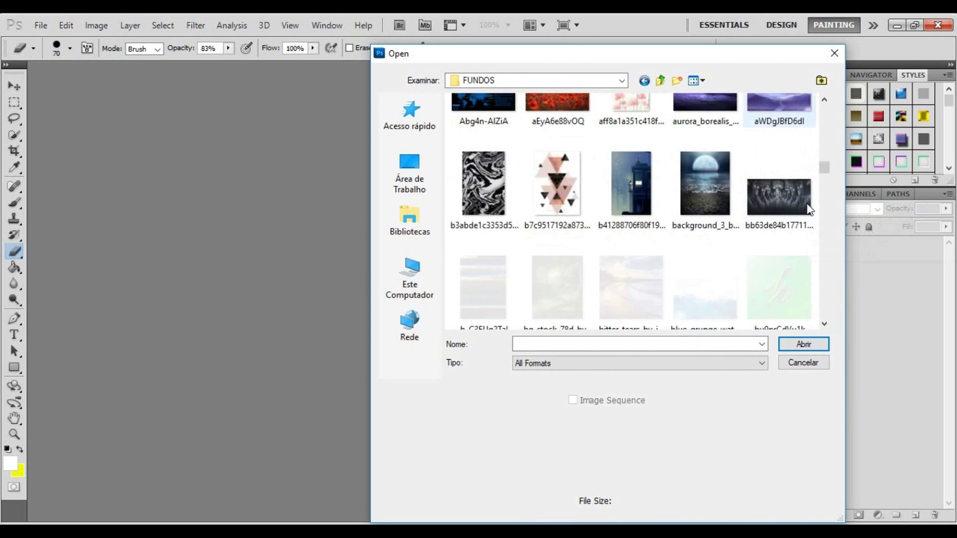
scroll(810, 209, "down", 3)
scroll(809, 209, "down", 3)
scroll(809, 209, "down", 3)
scroll(809, 210, "down", 3)
scroll(809, 210, "down", 3)
scroll(809, 209, "down", 3)
scroll(809, 210, "down", 3)
scroll(809, 209, "down", 3)
scroll(809, 210, "down", 3)
scroll(809, 210, "down", 3)
scroll(808, 211, "down", 3)
scroll(807, 213, "down", 3)
scroll(805, 216, "down", 3)
scroll(805, 215, "down", 3)
scroll(805, 216, "down", 3)
scroll(805, 216, "down", 3)
scroll(806, 216, "down", 3)
scroll(805, 215, "down", 3)
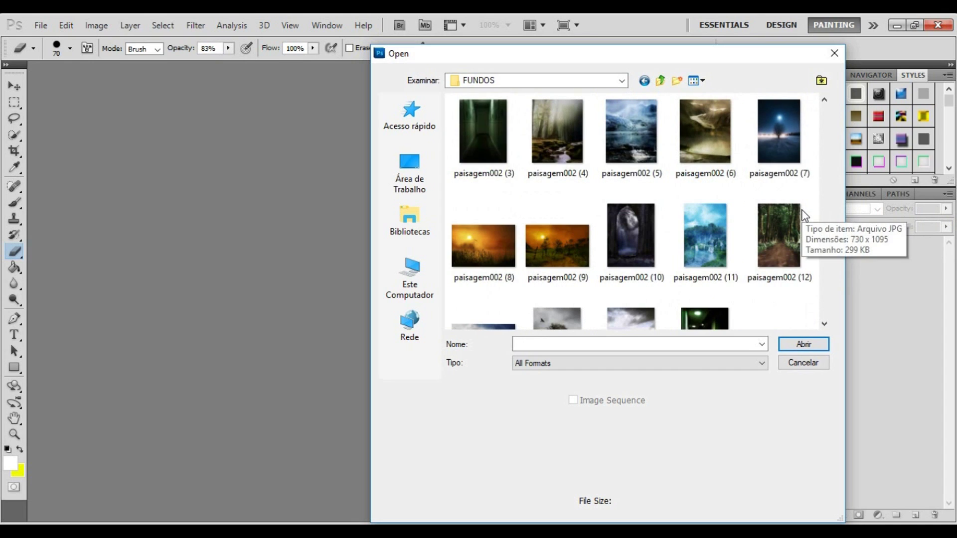
scroll(805, 215, "down", 3)
scroll(805, 215, "down", 3)
scroll(805, 216, "down", 3)
scroll(805, 215, "down", 3)
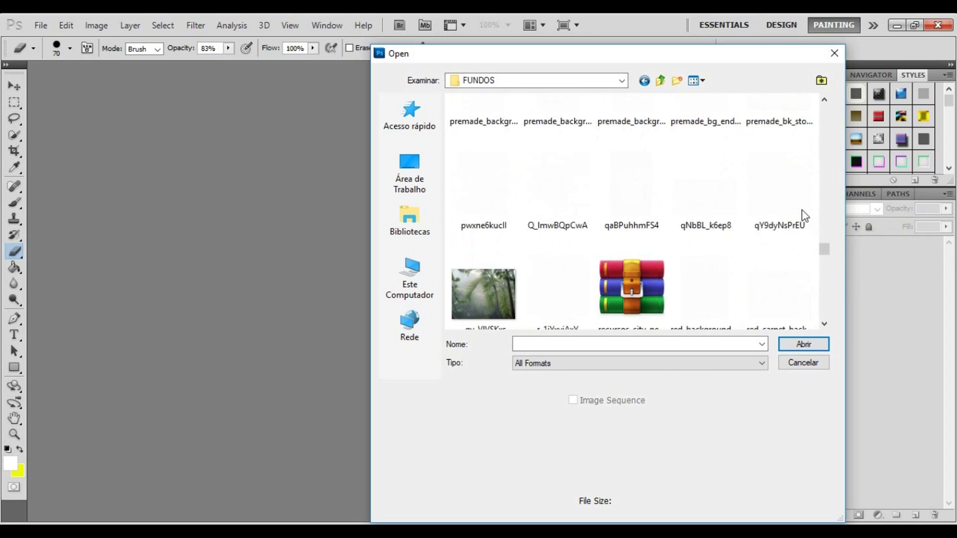
scroll(805, 215, "down", 3)
scroll(805, 216, "down", 3)
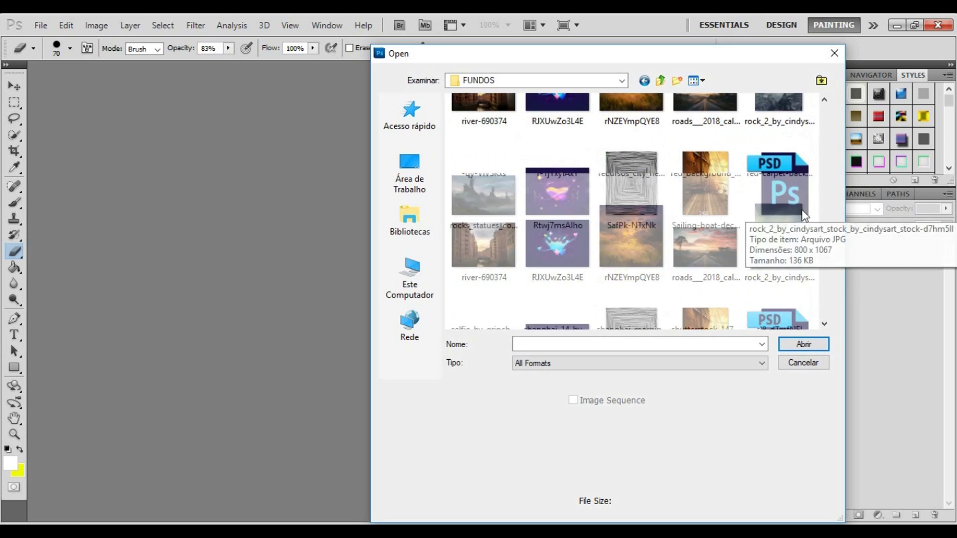
scroll(805, 215, "up", 10)
scroll(805, 215, "up", 10)
scroll(806, 217, "up", 10)
scroll(807, 218, "up", 5)
scroll(808, 218, "up", 2)
scroll(808, 218, "down", 2)
scroll(808, 218, "down", 3)
scroll(808, 218, "down", 3)
scroll(808, 218, "down", 3)
scroll(808, 218, "down", 3)
scroll(808, 217, "down", 3)
scroll(807, 218, "down", 3)
scroll(808, 218, "down", 3)
scroll(807, 217, "down", 3)
scroll(808, 218, "down", 3)
scroll(808, 218, "down", 3)
scroll(808, 218, "down", 3)
scroll(807, 218, "down", 3)
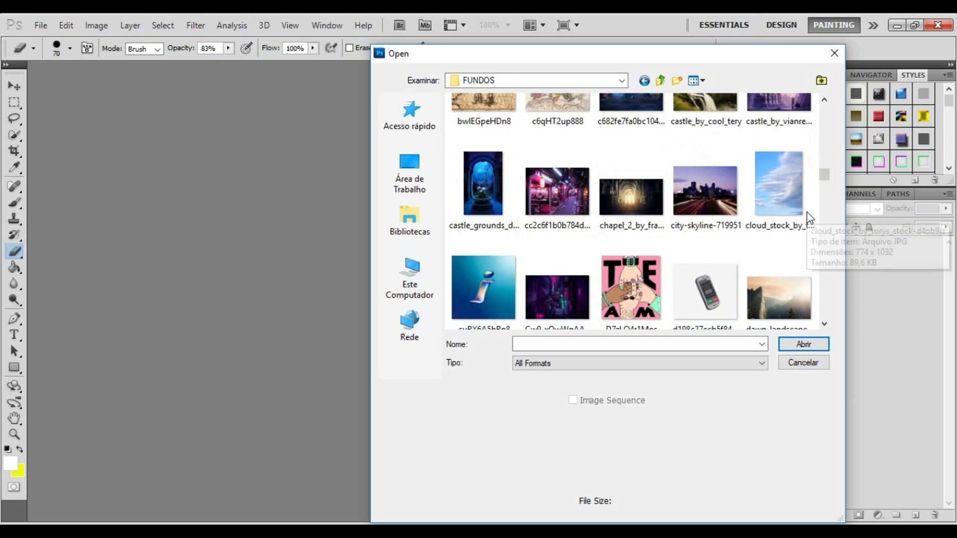
scroll(809, 217, "down", 3)
scroll(808, 218, "down", 3)
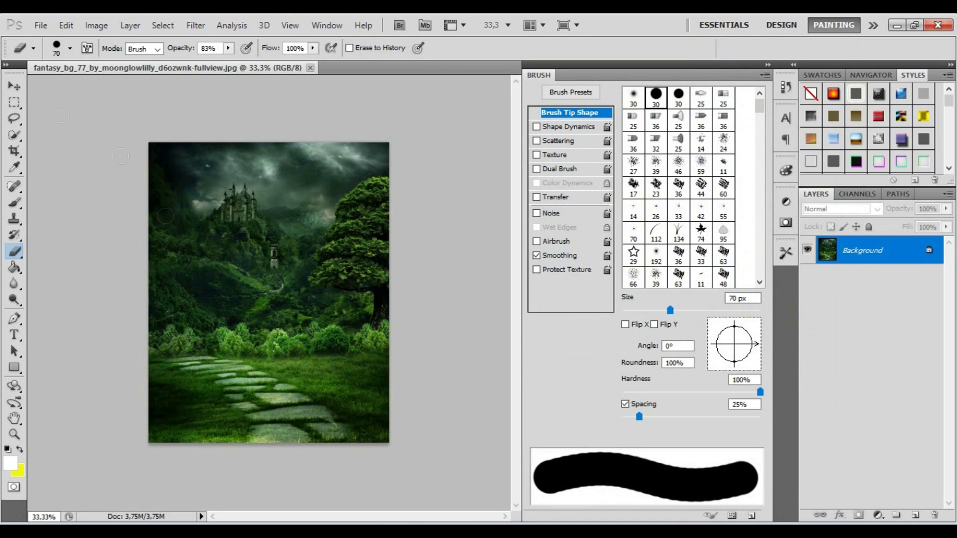
left_click(41, 25)
Open the portrait PNG of the man in the dark coat.
left_click(36, 53)
left_click(632, 266)
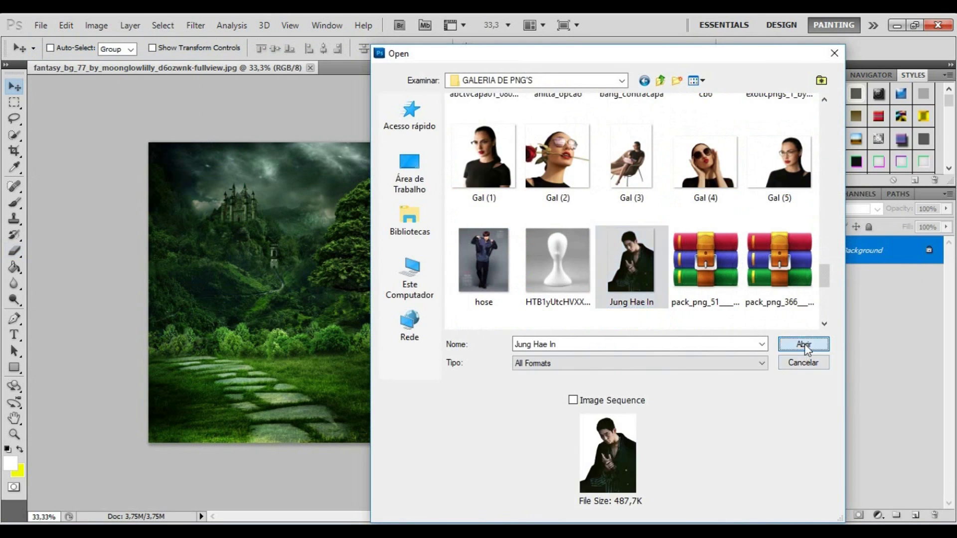
left_click(803, 344)
Drag the man into the fantasy document as Layer 1 and position him.
left_click_drag(125, 67, 175, 119)
left_click_drag(820, 261, 209, 279)
left_click_drag(425, 487, 444, 497)
left_click_drag(279, 299, 209, 284)
Open the guitarist image HS6 - XMODX (1).png.
left_click(141, 77)
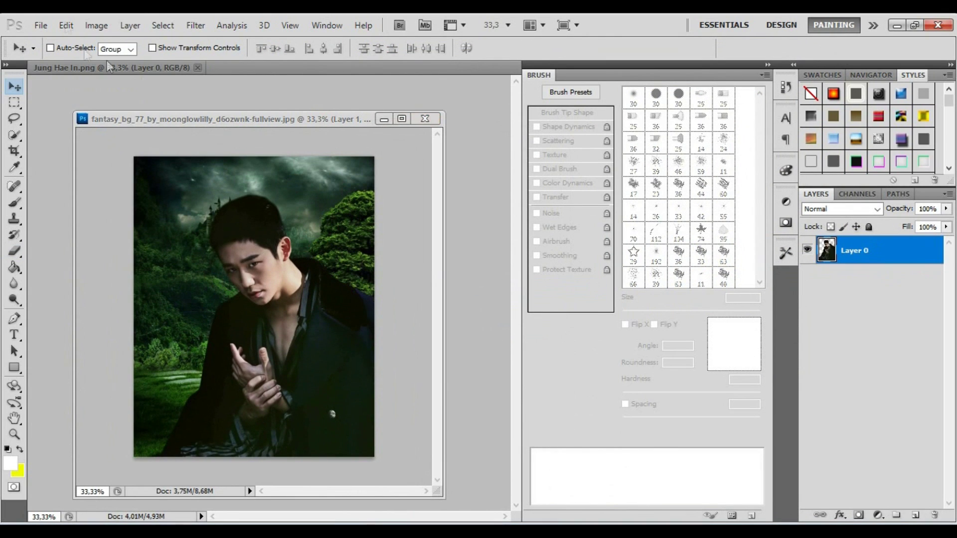
left_click(41, 25)
left_click(37, 53)
double_click(504, 136)
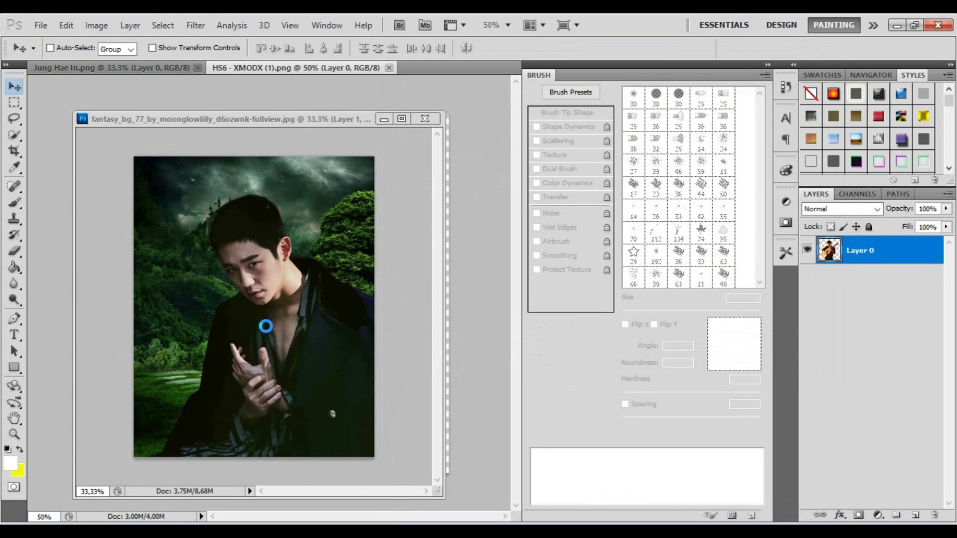
Zoom the fantasy composite to 100% on the man's face.
left_click(15, 434)
left_click(51, 48)
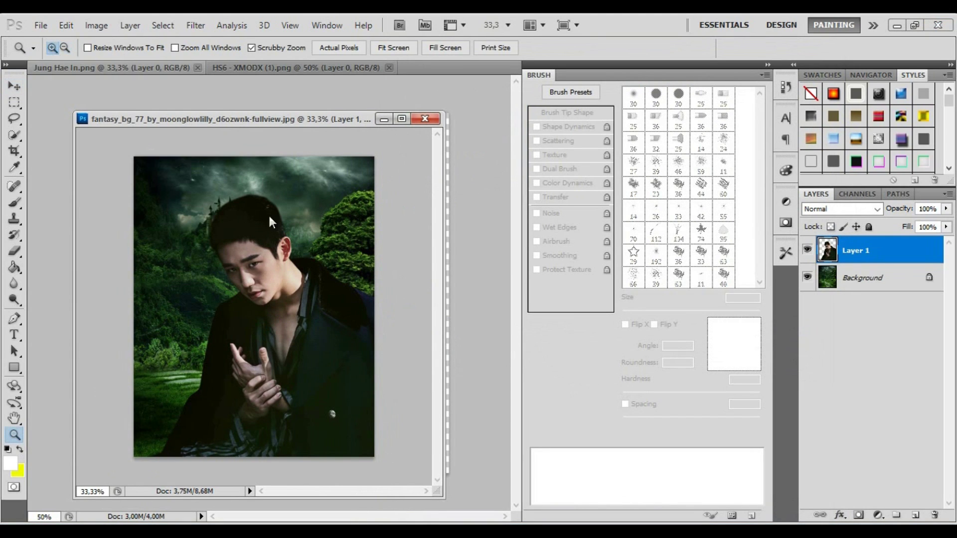
left_click(249, 259)
left_click(260, 295)
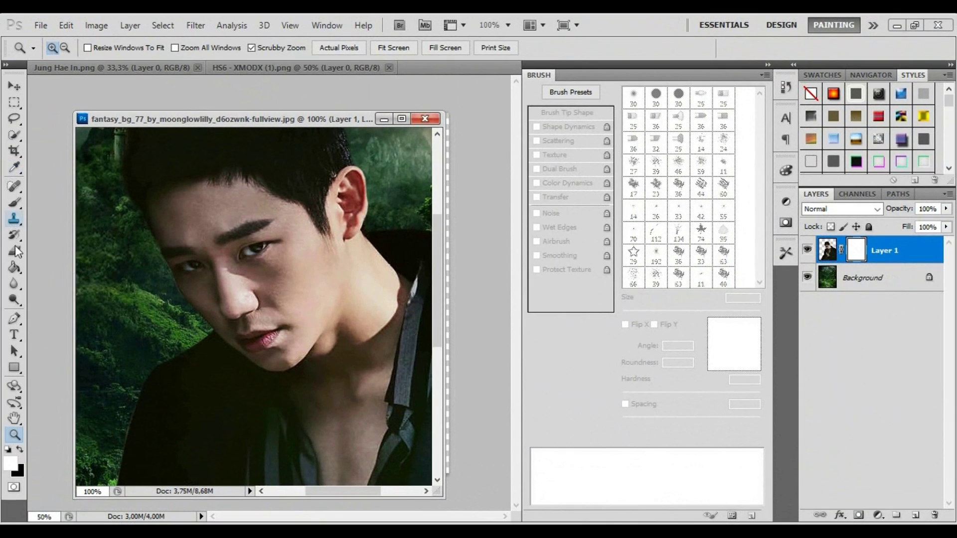
Erase the man's face on Layer 1 to reveal the castle behind.
left_click(15, 268)
left_click(14, 250)
mouse_move(160, 144)
left_mouse_down()
mouse_move(280, 150)
mouse_move(329, 188)
mouse_move(374, 277)
left_mouse_up()
left_click(66, 24)
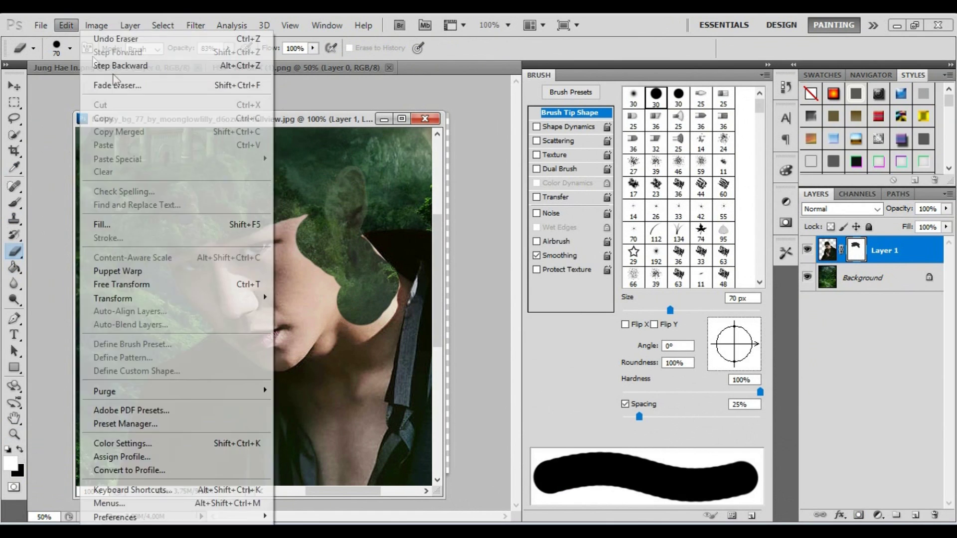
left_click(89, 68)
left_click_drag(310, 157, 219, 182)
mouse_move(141, 260)
left_mouse_down()
mouse_move(219, 398)
mouse_move(280, 284)
mouse_move(349, 264)
mouse_move(343, 305)
mouse_move(249, 423)
mouse_move(322, 349)
mouse_move(227, 374)
left_mouse_up()
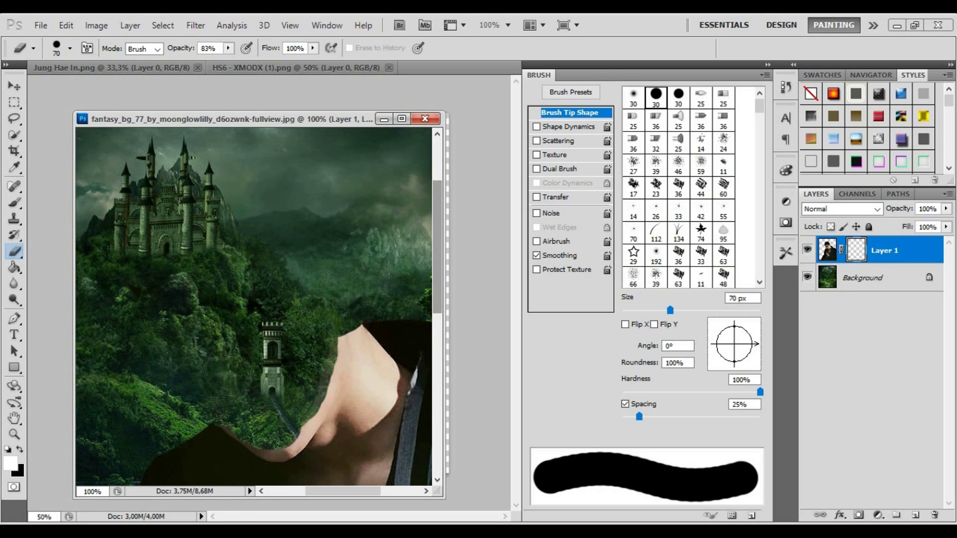
Lasso the guitarist's head and paste it into the fantasy composite as Layer 2.
left_click(295, 67)
key("l")
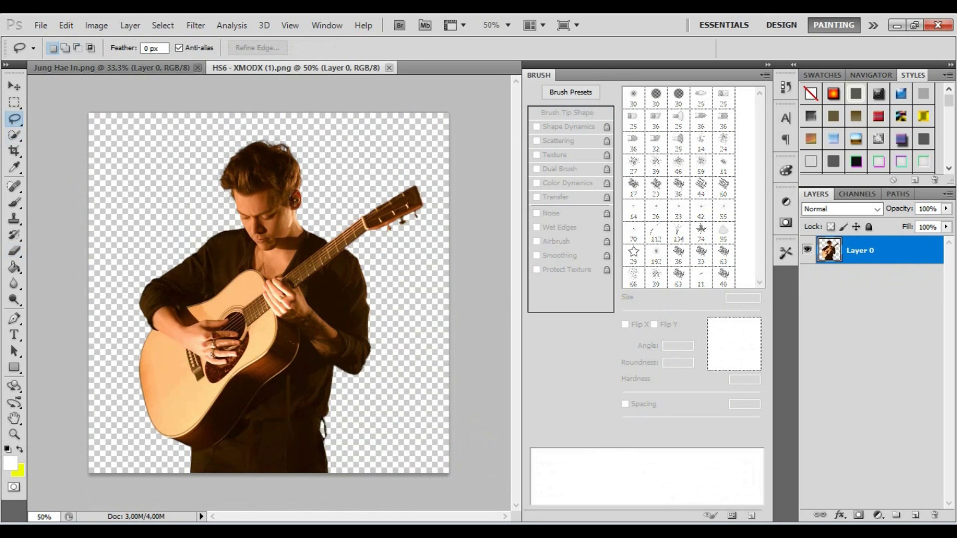
key("ctrl+x")
key("ctrl+Tab")
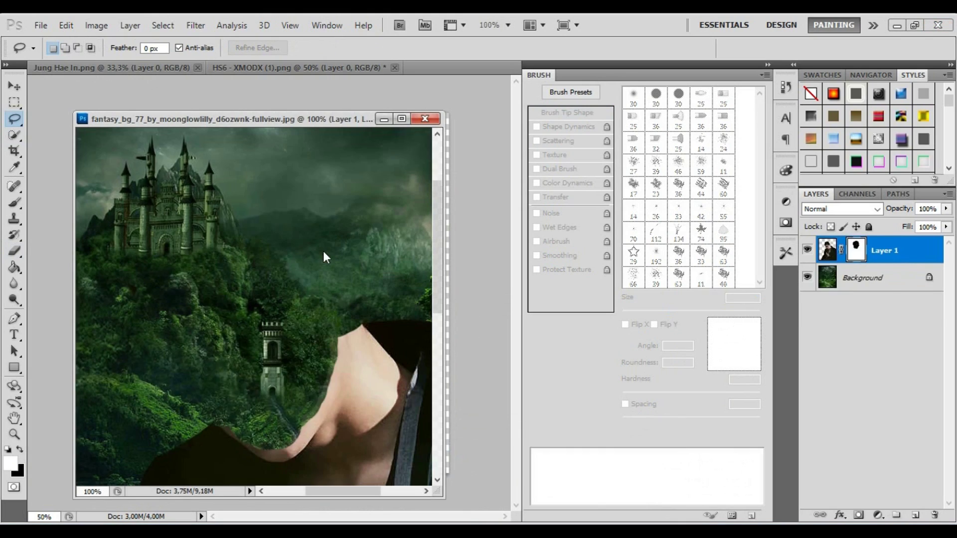
key("ctrl+v")
Scale and rotate the pasted head with Free Transform and apply it.
key("ctrl+t")
mouse_move(438, 324)
left_mouse_down()
mouse_move(491, 478)
mouse_move(499, 349)
left_mouse_up()
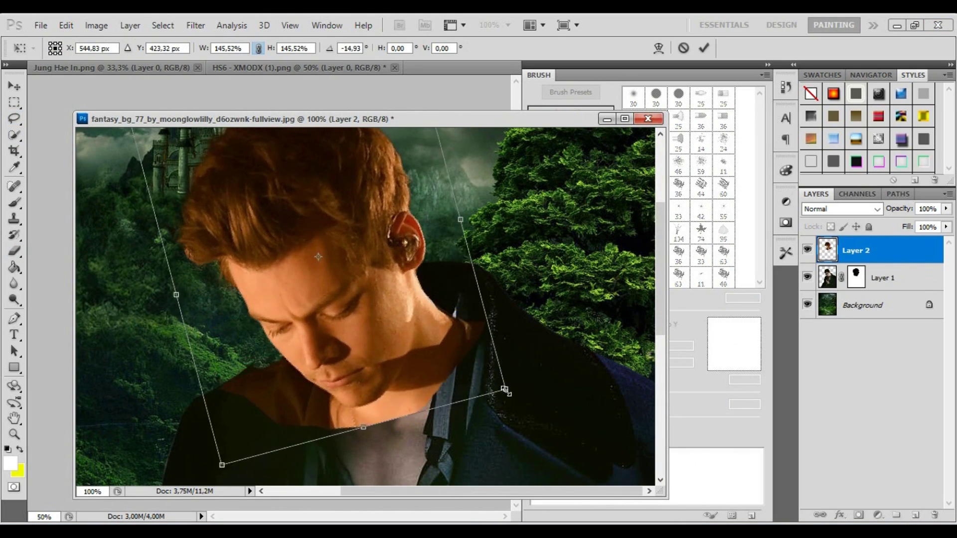
key("ctrl+minus")
key("Return")
key("z")
key("ctrl+1")
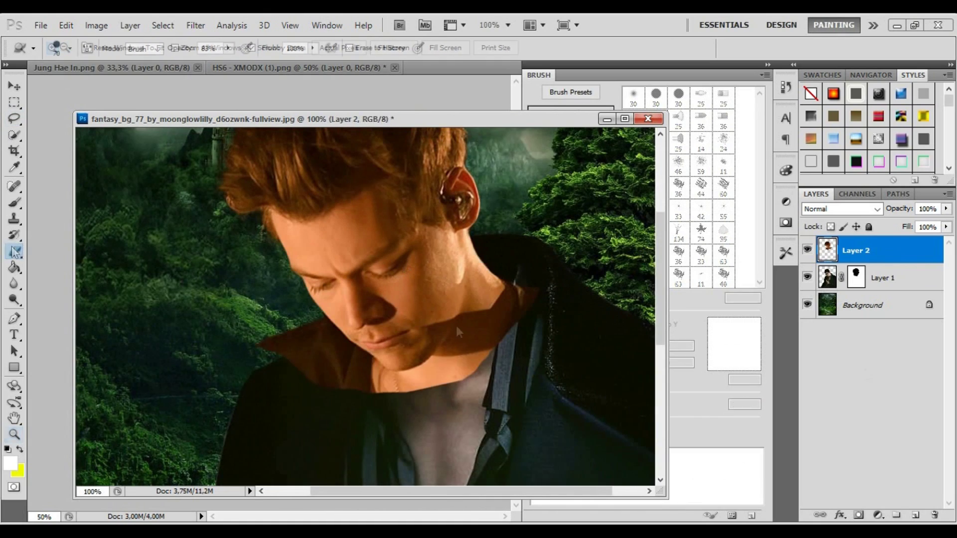
Erase the head's jaw edge on Layer 2's mask with a size 16 eraser at full strength.
left_click(858, 515)
key("e")
key("ctrl+plus")
key("ctrl+plus")
left_click(70, 48)
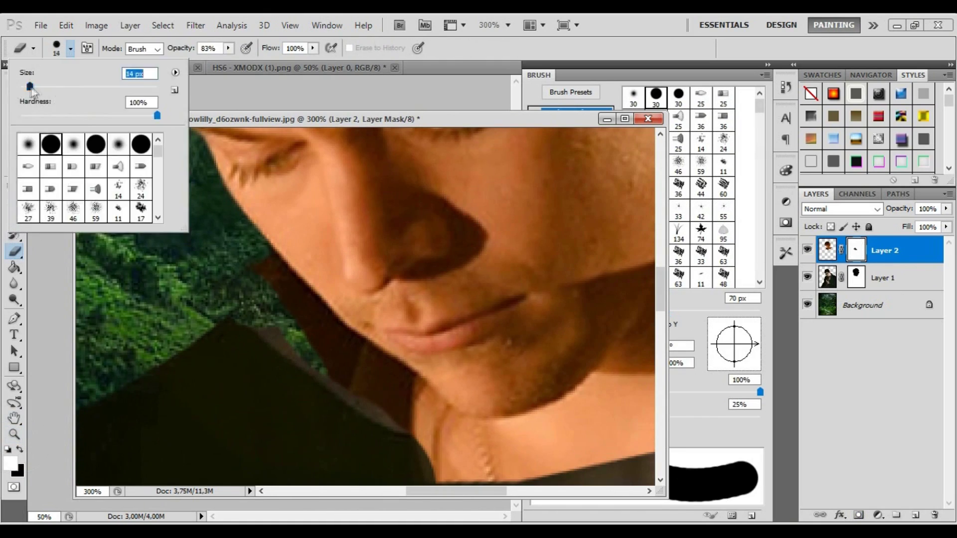
type("16")
key("Return")
left_click_drag(349, 349, 463, 429)
key("0")
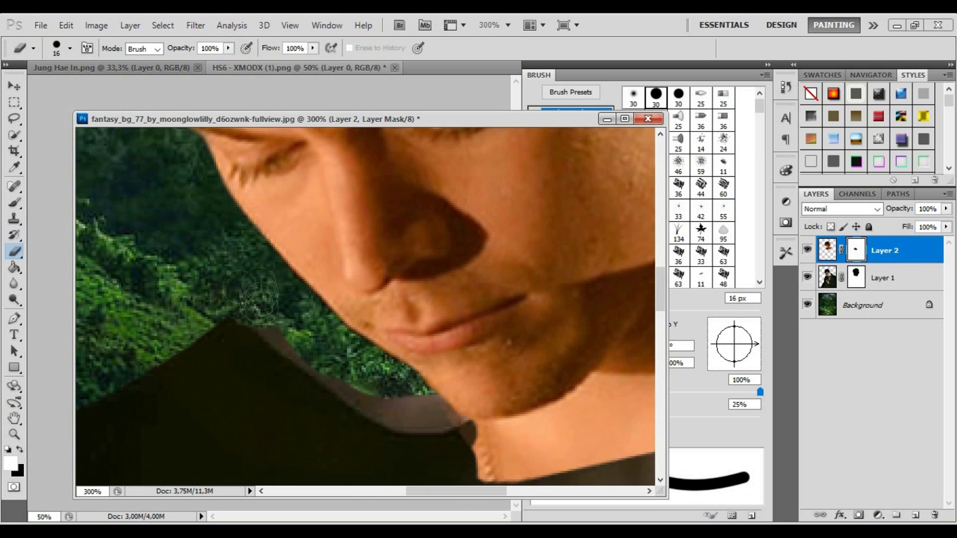
left_click_drag(449, 349, 289, 344)
mouse_move(458, 331)
left_mouse_down()
mouse_move(312, 434)
mouse_move(620, 289)
mouse_move(505, 383)
left_mouse_up()
Soften the jaw into the collar with larger and smaller eraser sizes.
left_click(70, 48)
left_click_drag(56, 86, 86, 87)
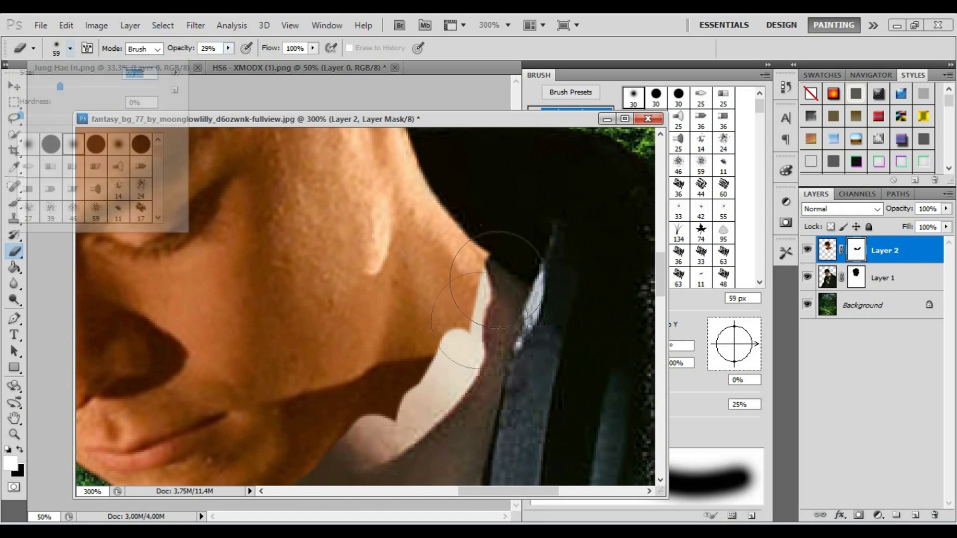
left_click_drag(481, 324, 455, 380)
left_click(70, 48)
left_click_drag(60, 86, 42, 86)
mouse_move(429, 394)
left_mouse_down()
mouse_move(421, 427)
mouse_move(470, 299)
left_mouse_up()
Zoom out to view the whole head and select Layer 1.
key("z")
left_click(309, 268, "alt")
left_click(309, 268, "alt")
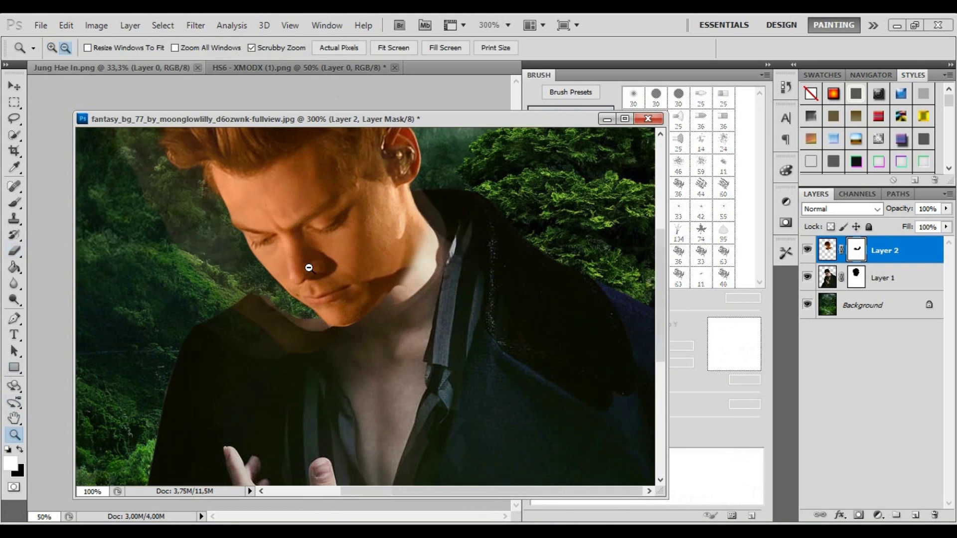
key("v")
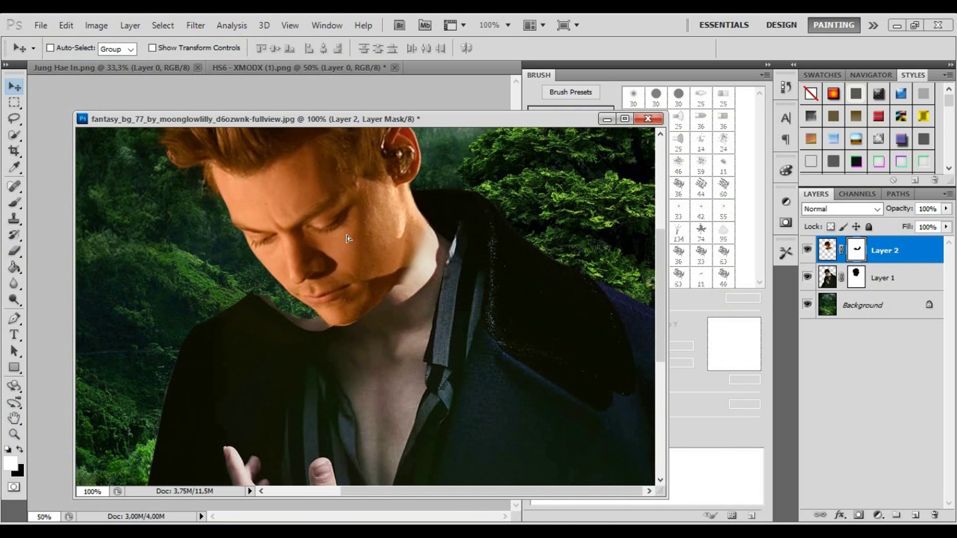
left_click(828, 278)
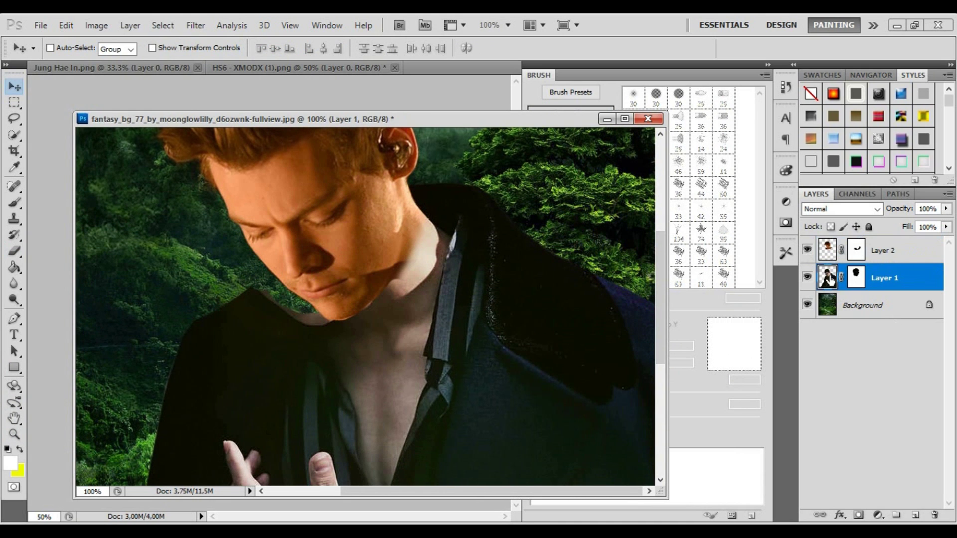
Clone dark collar texture over the neck gap below the chin on Layer 1.
left_click(10, 223)
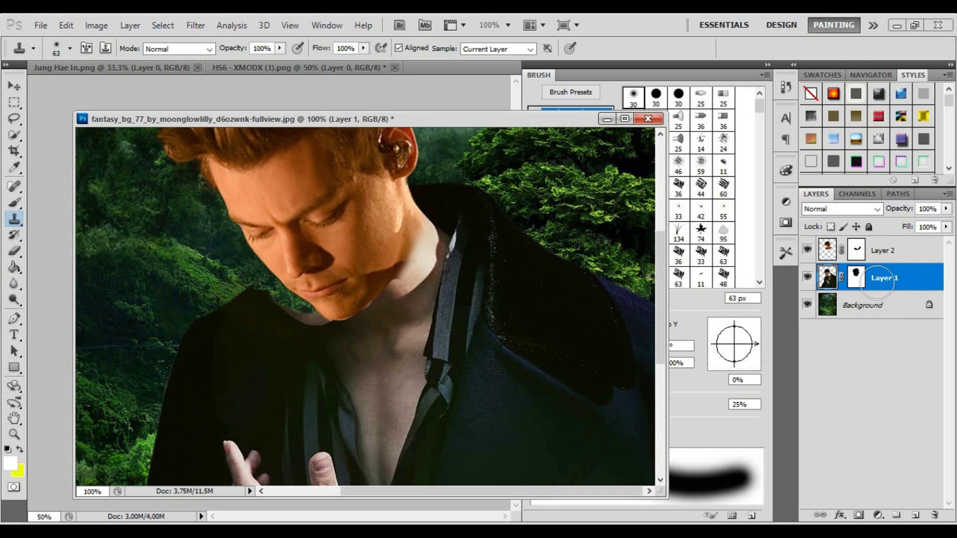
left_click(14, 202)
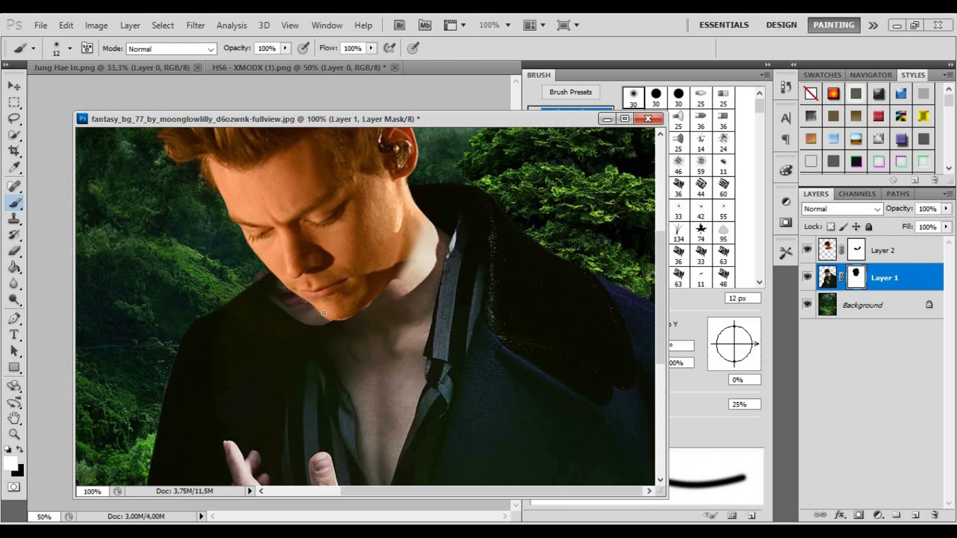
left_click(15, 220)
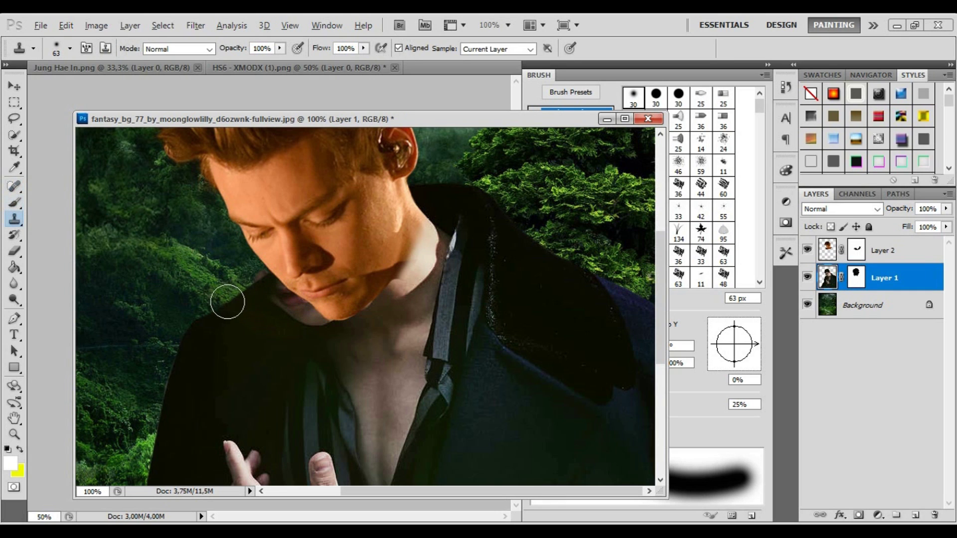
left_click_drag(278, 309, 314, 309)
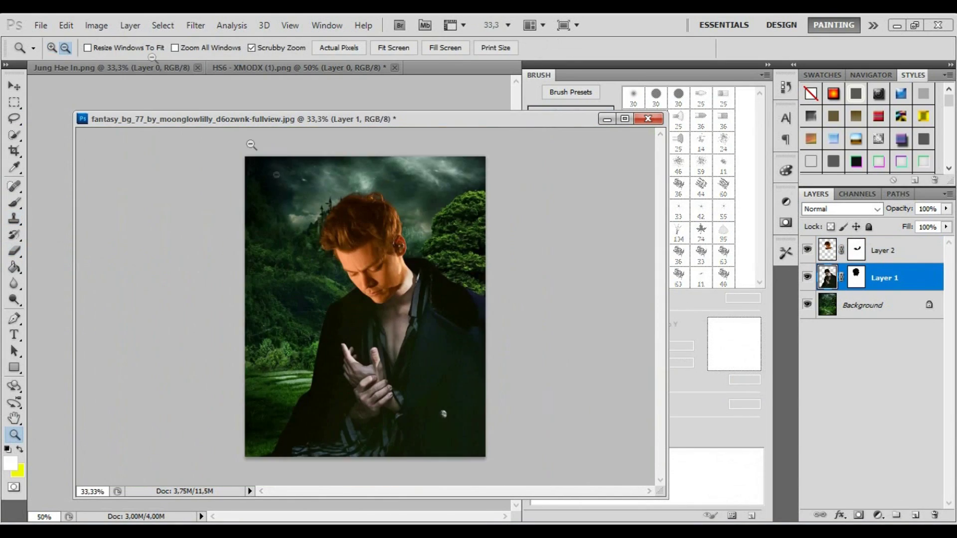
left_click(878, 515)
Add a Color Balance adjustment layer, step back recent eraser strokes, and check its settings.
left_click(853, 372)
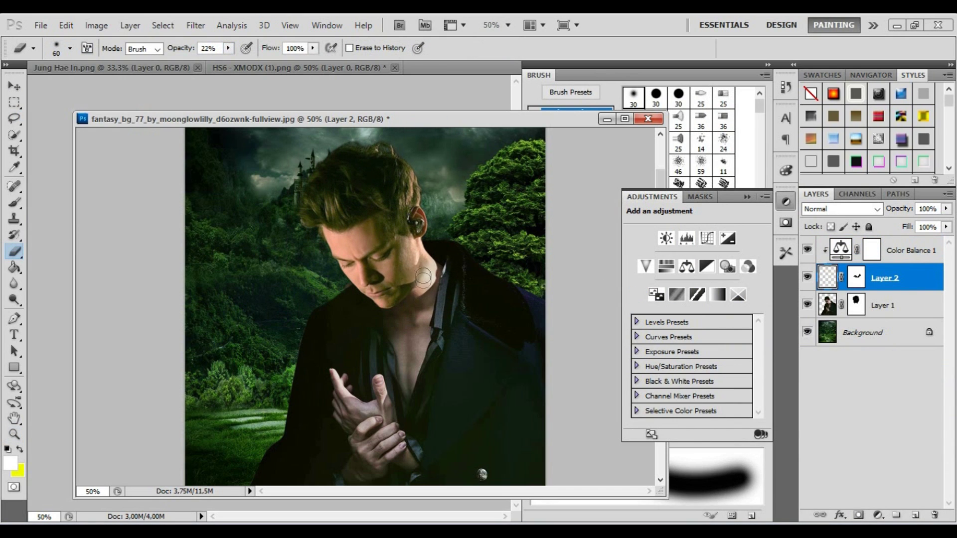
left_click(66, 25)
left_click(128, 66)
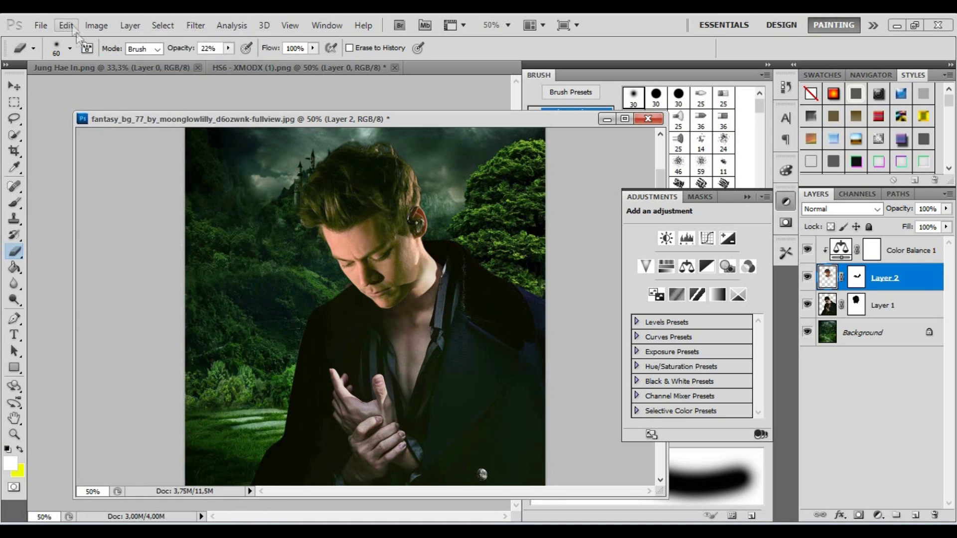
left_click(857, 277)
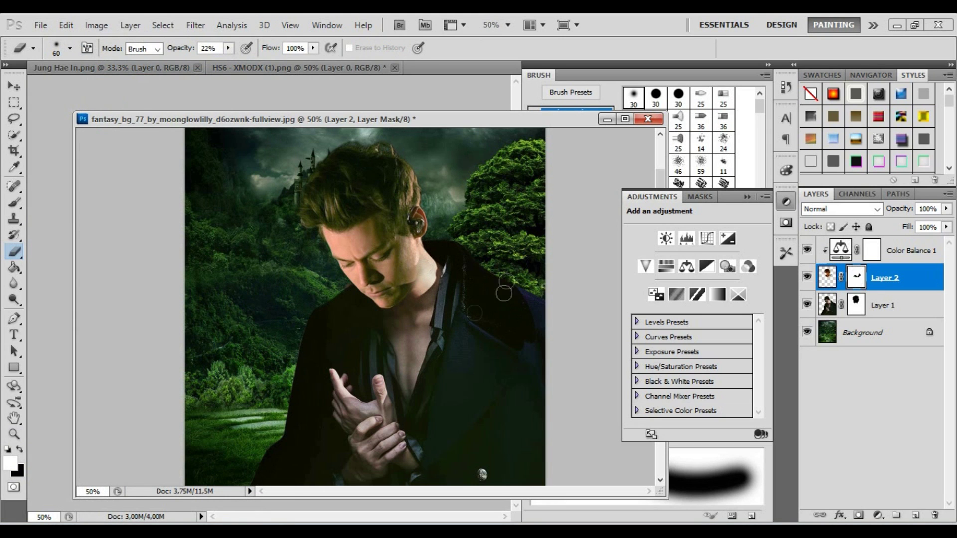
left_click(906, 249)
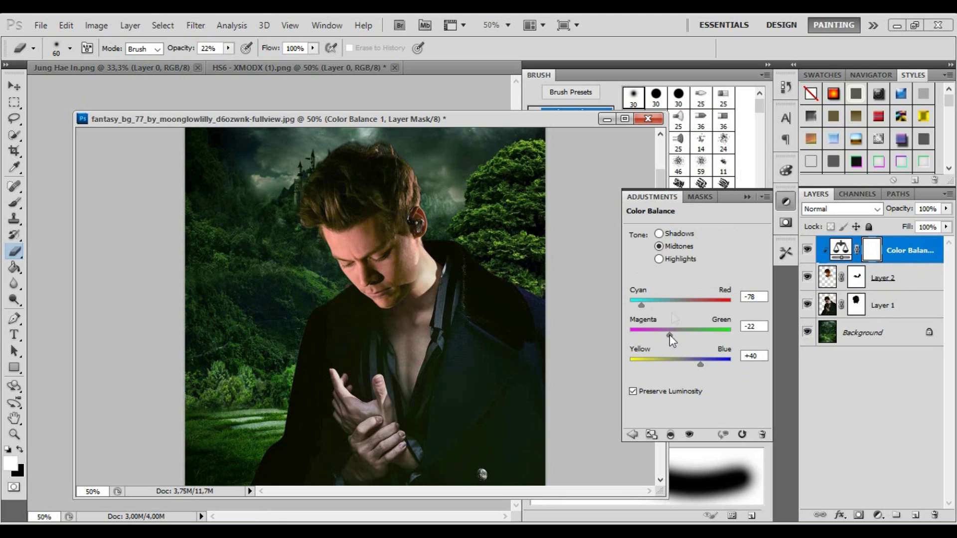
Reselect Layer 2 and zoom in on the face.
left_click(827, 278)
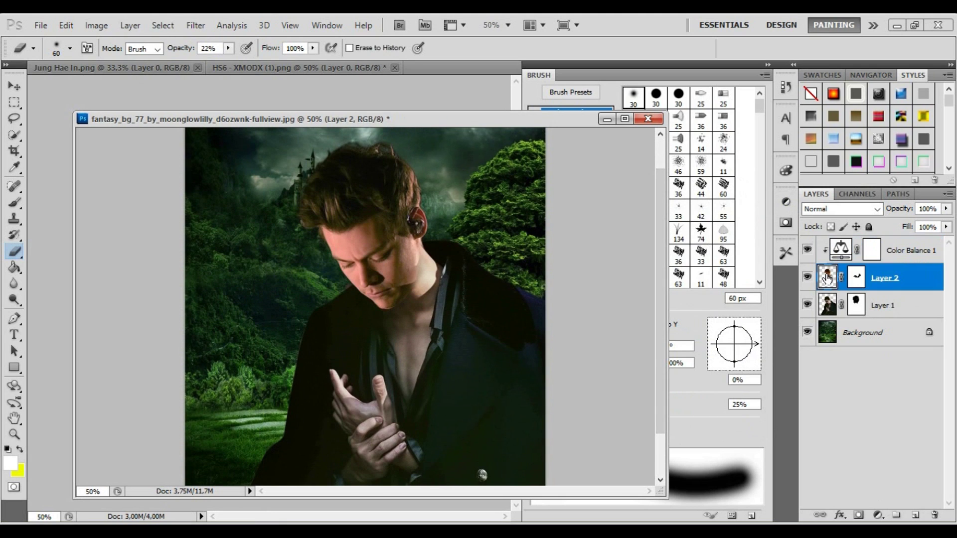
key("z")
left_click(419, 260)
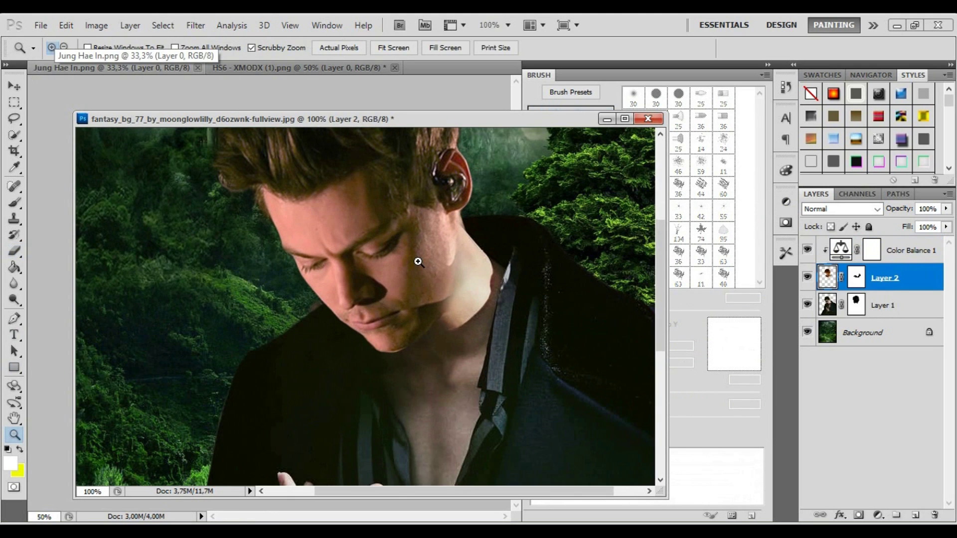
Zoom in on the face and load the Mixer Brush with skin tone sampled from it.
left_click(418, 262)
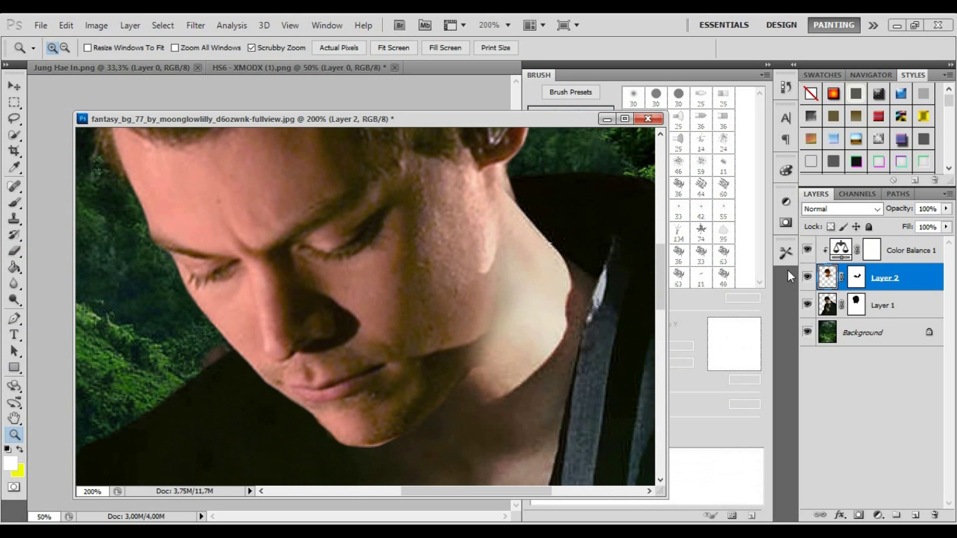
right_click(17, 211)
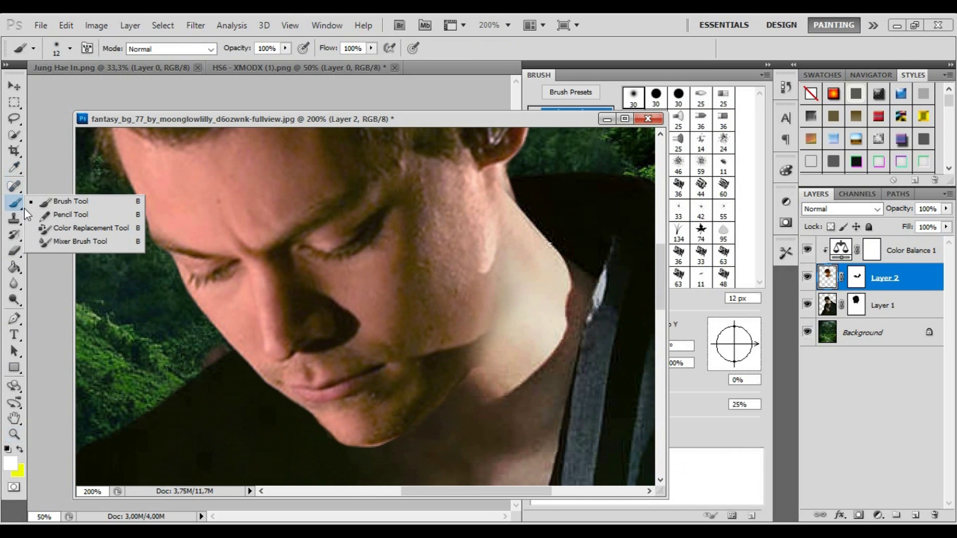
left_click(70, 243)
left_click(105, 52)
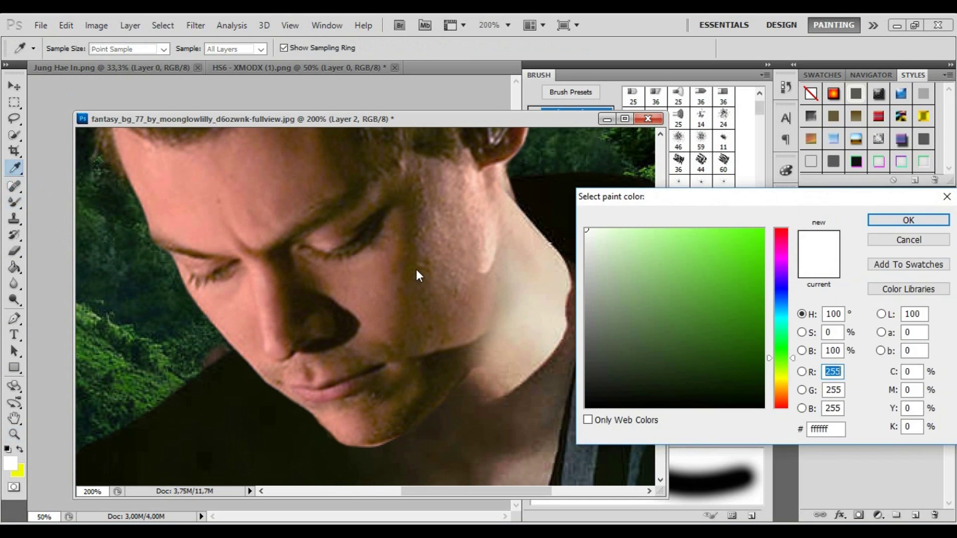
left_click(371, 275)
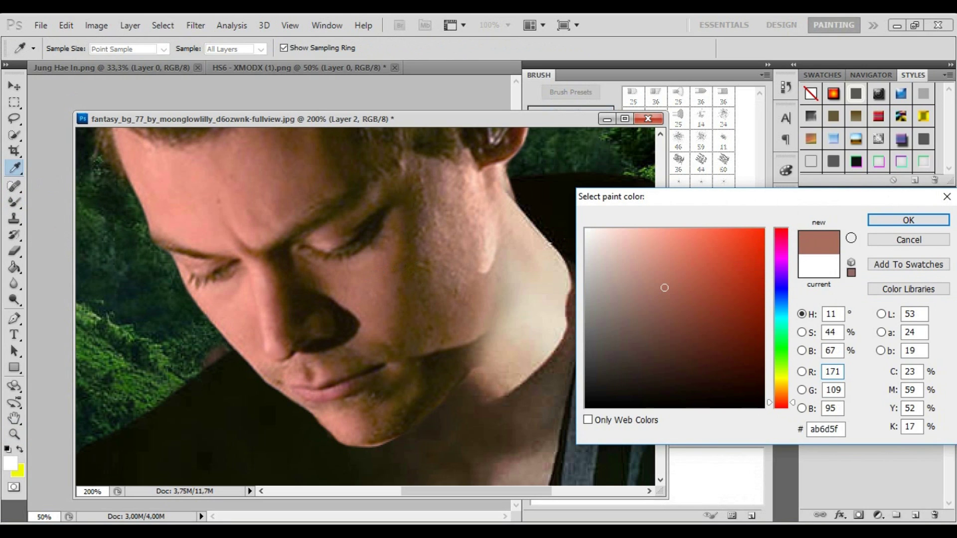
left_click(899, 224)
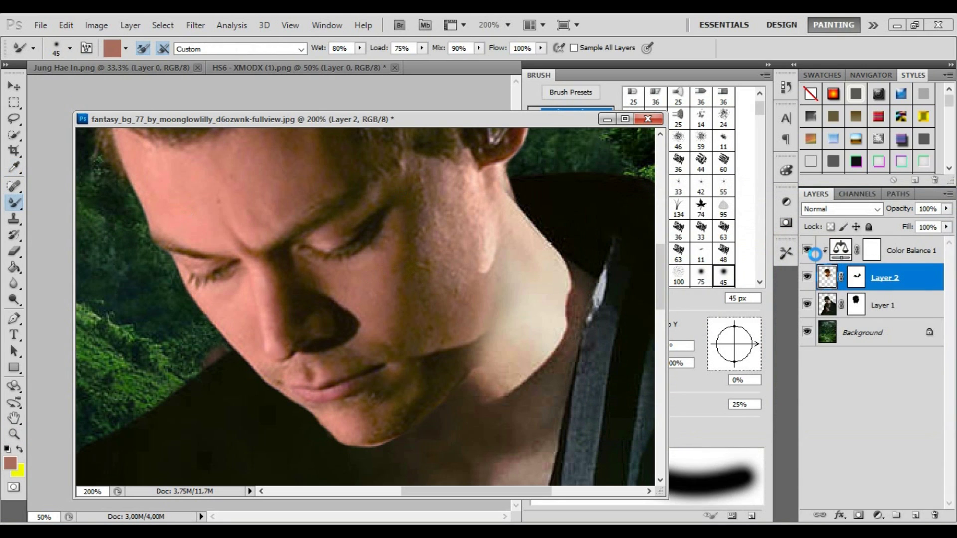
Duplicate Layer 2 and Color Balance 1 and group the copies as a backup.
left_click(898, 254, "shift")
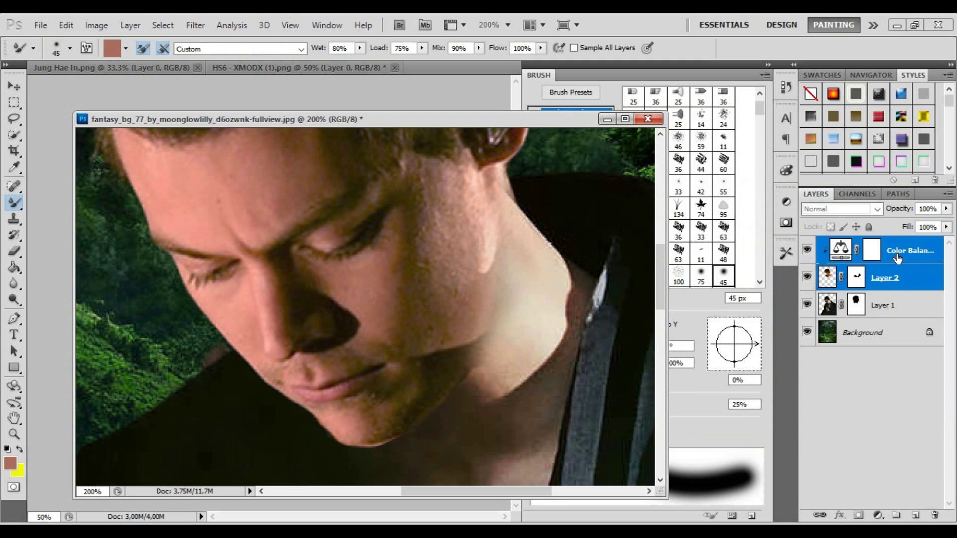
right_click(897, 254)
left_click(818, 249)
key("Return")
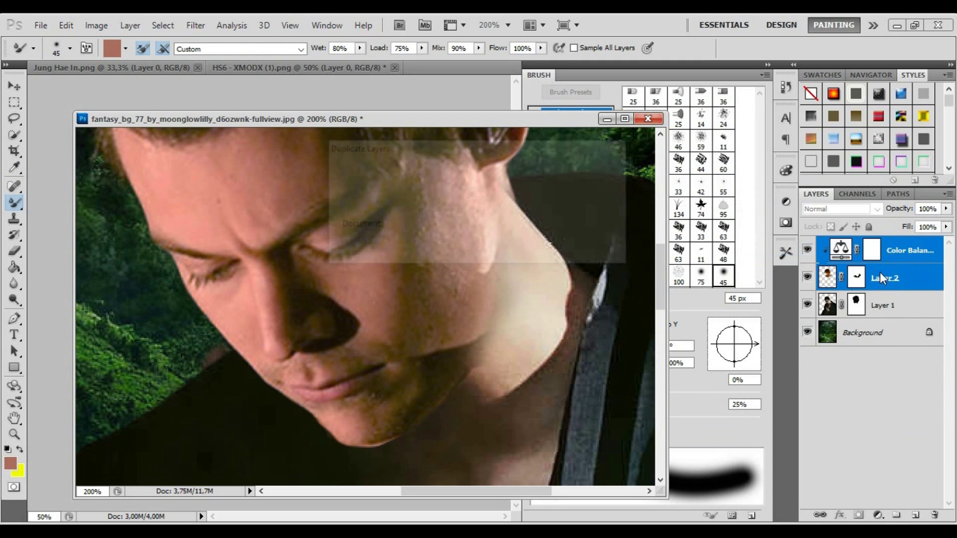
key("ctrl+g")
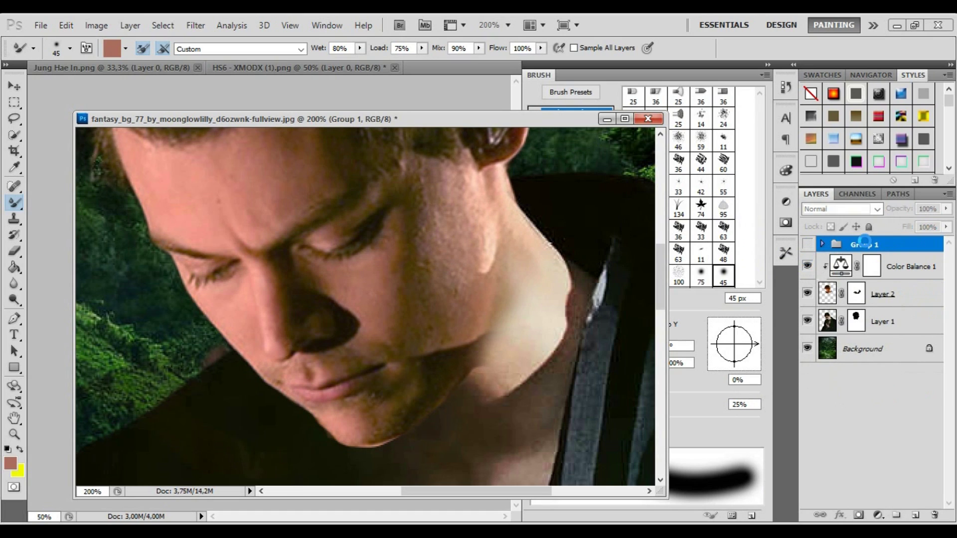
Smooth the cheek skin on Layer 2 with the blended skin tone.
left_click(881, 296)
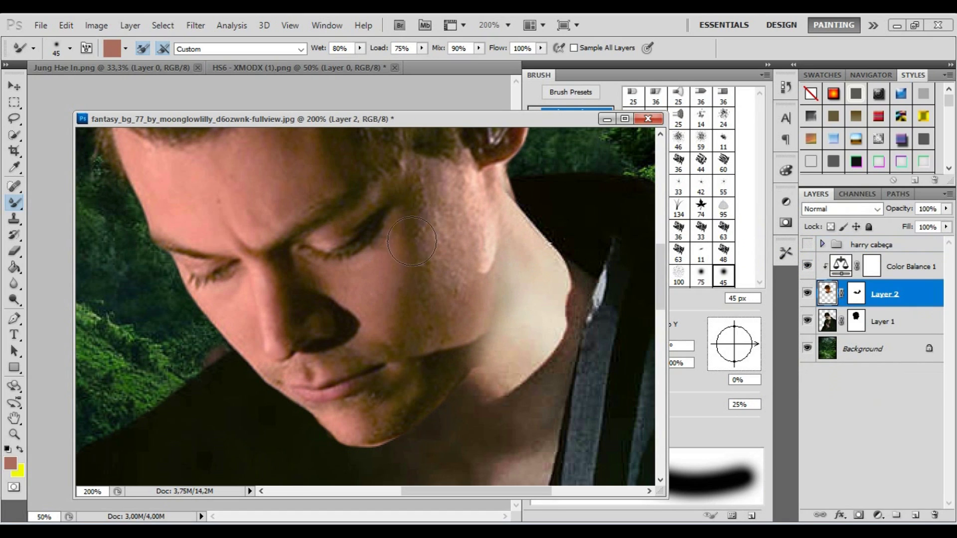
left_click_drag(412, 241, 418, 219)
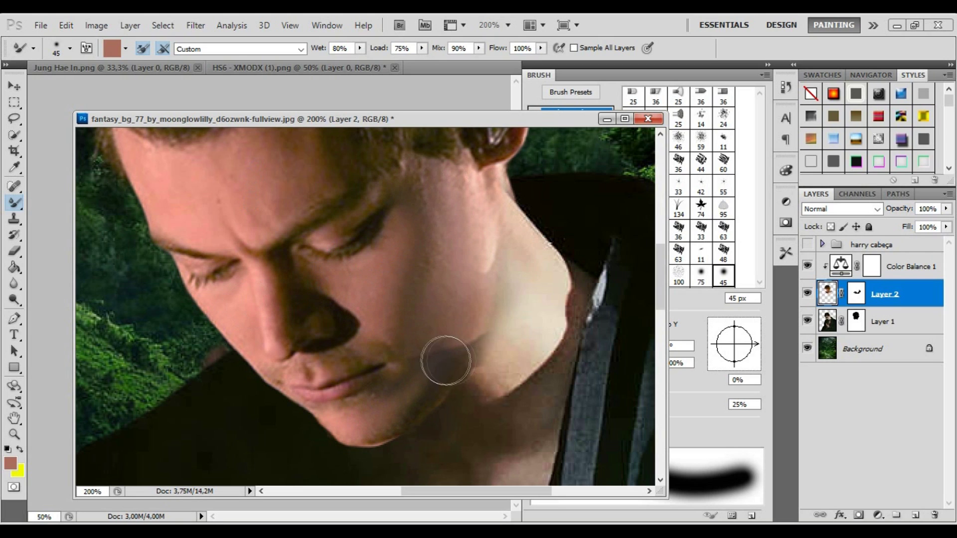
scroll(479, 476, "left", 5)
Switch to a lighter salmon skin tone, resize the brush, and zoom out to the whole figure.
left_click(10, 464)
left_click(922, 218)
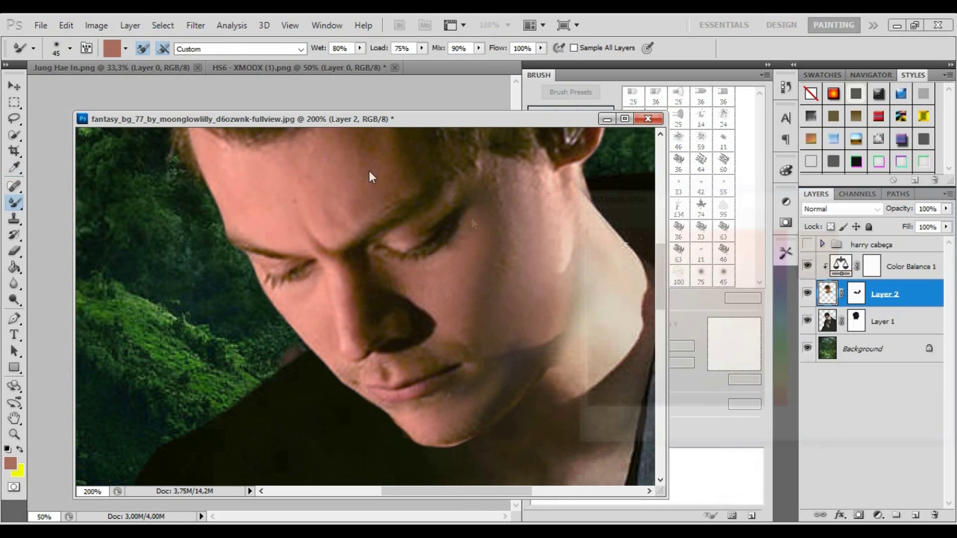
scroll(349, 193, "up", 3)
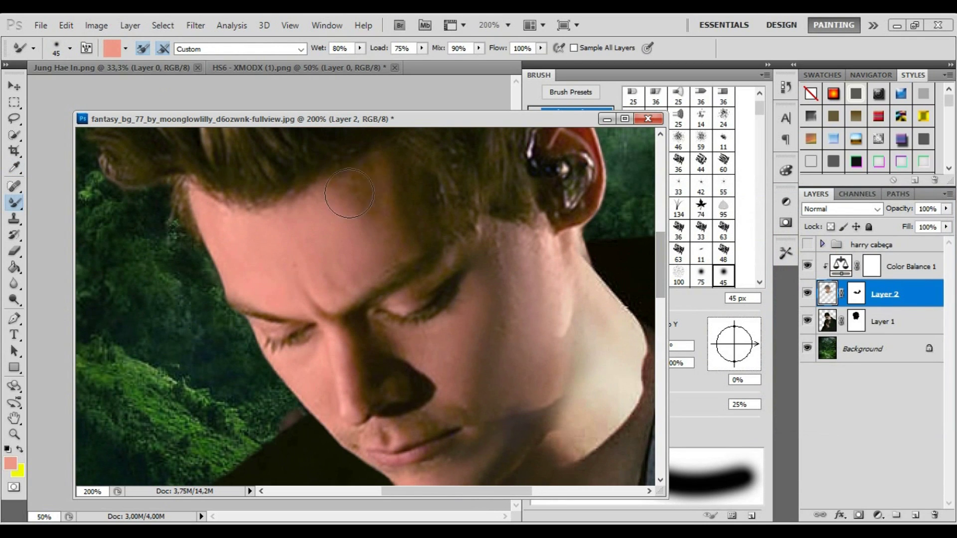
scroll(400, 245, "down", 5)
left_click(70, 48)
left_click_drag(50, 94, 43, 95)
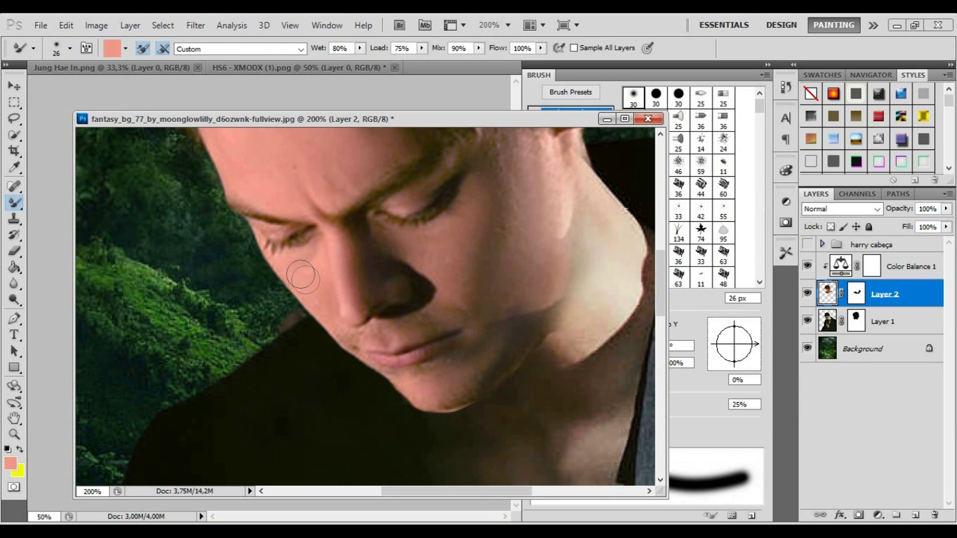
key("z")
key("ctrl+minus")
key("ctrl+minus")
key("ctrl+minus")
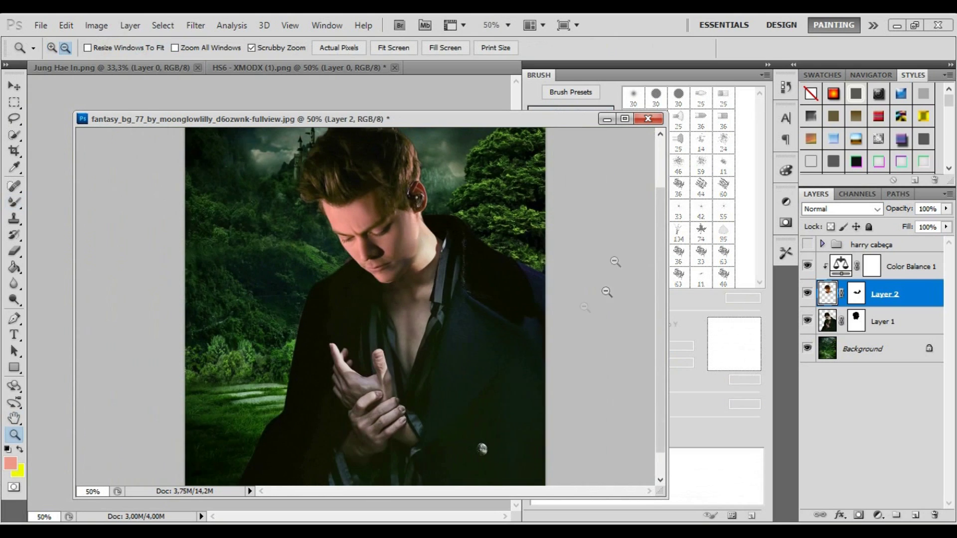
Duplicate Layer 1 and hide the original Layer 1.
left_click(351, 335)
left_click(887, 322)
right_click(897, 322)
left_click(738, 363)
key("Return")
left_click(807, 349)
Sample the hand skin tone and blend the hands and chest with a 35 px Mixer Brush.
left_click(14, 168)
left_click(351, 367)
key("b")
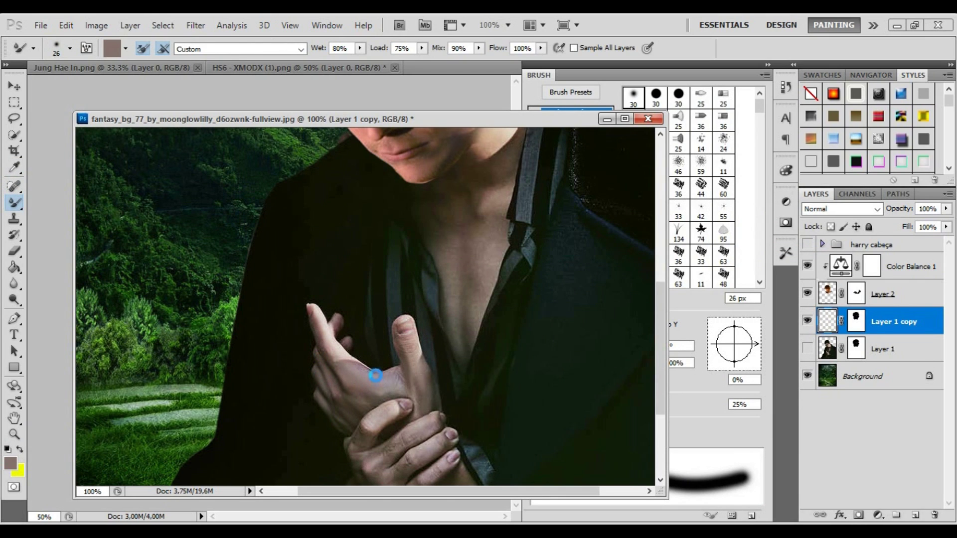
scroll(406, 439, "down", 3)
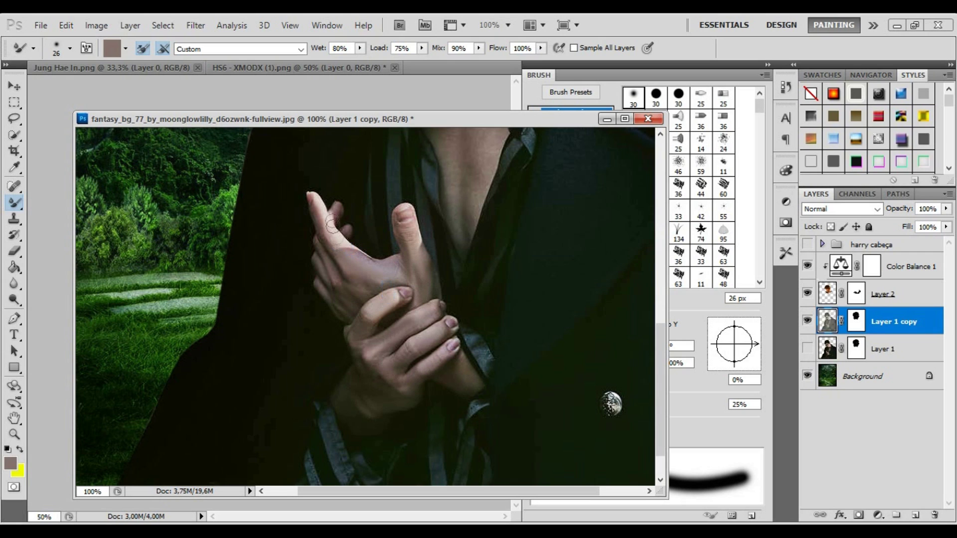
scroll(625, 249, "up", 5)
left_click(70, 49)
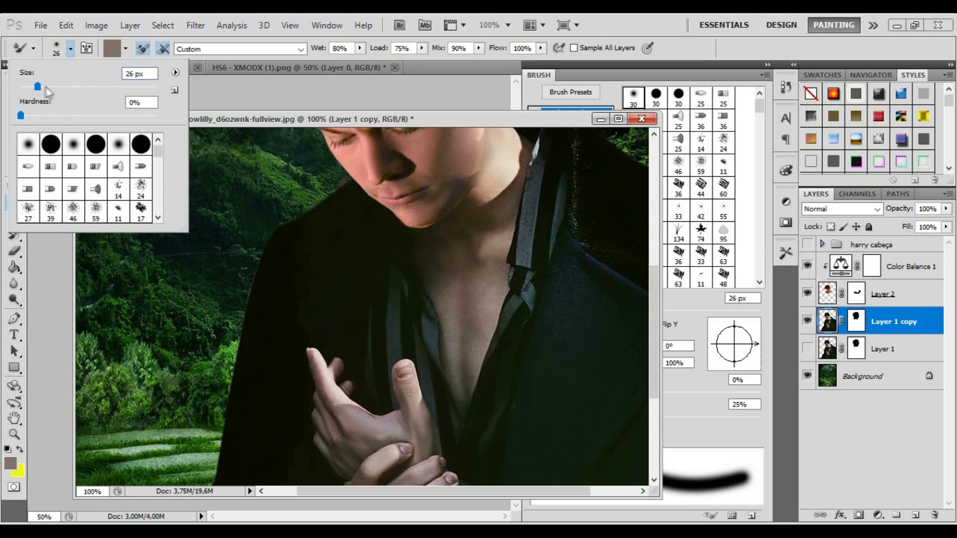
left_click_drag(37, 91, 53, 91)
key("Return")
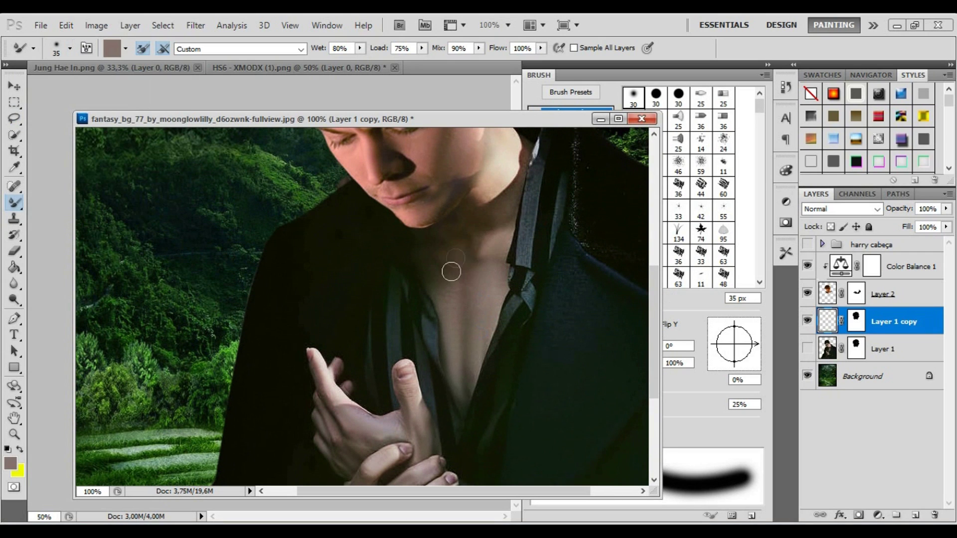
scroll(478, 197, "up", 4)
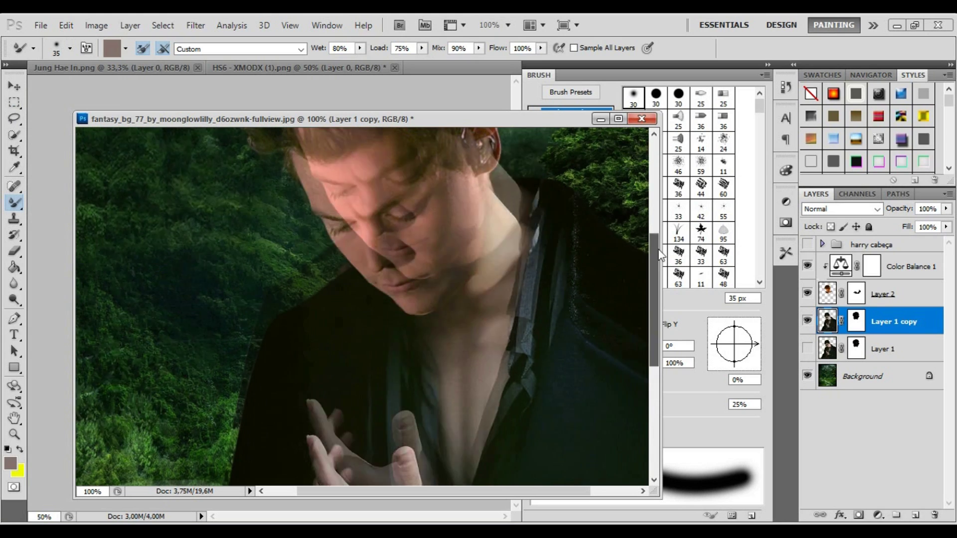
Target Layer 2's mask with default colours and a 79 px Eraser.
key("alt+]")
key("d")
key("x")
key("e")
left_click(70, 48)
left_click_drag(48, 91, 51, 91)
key("Return")
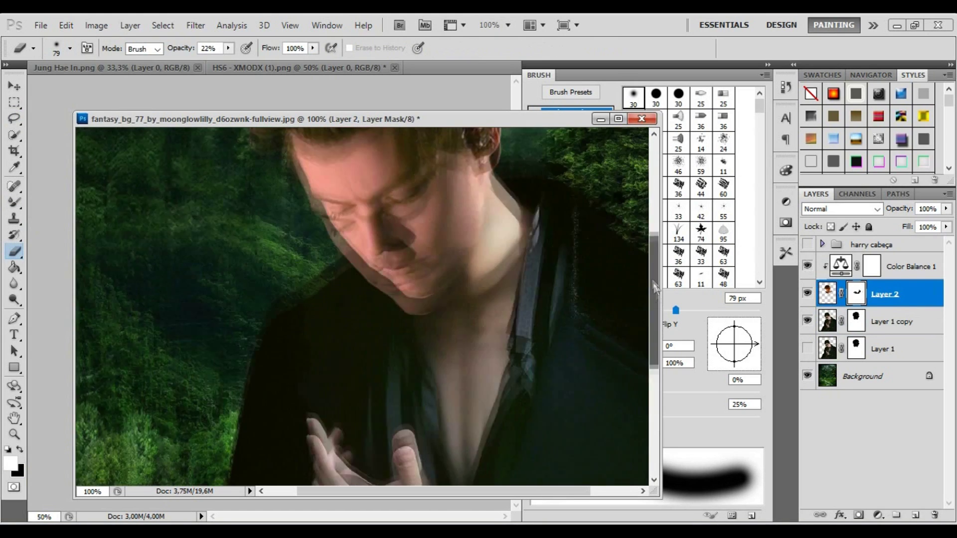
Select the Smudge tool with a bristle brush preset and shift the document window right.
left_click(14, 434)
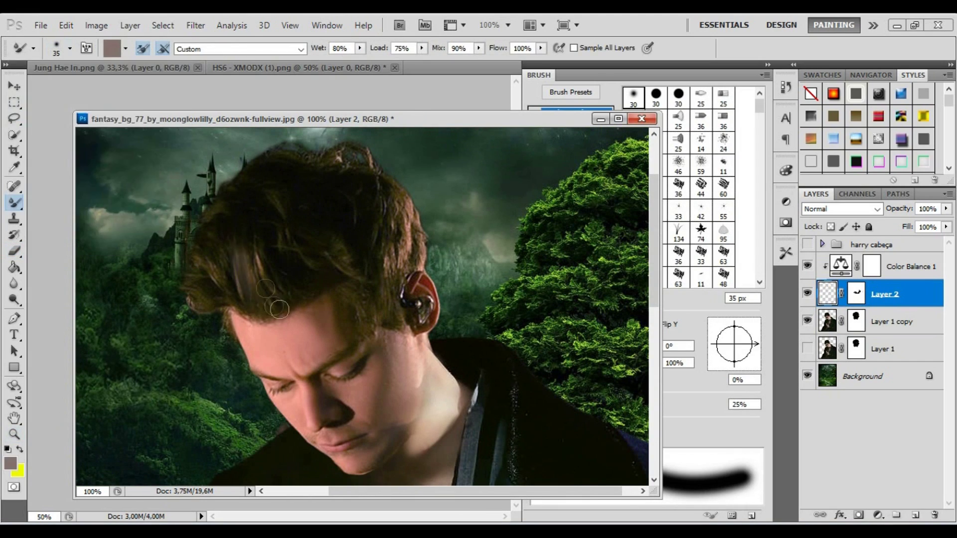
left_click(14, 202)
left_click(49, 201)
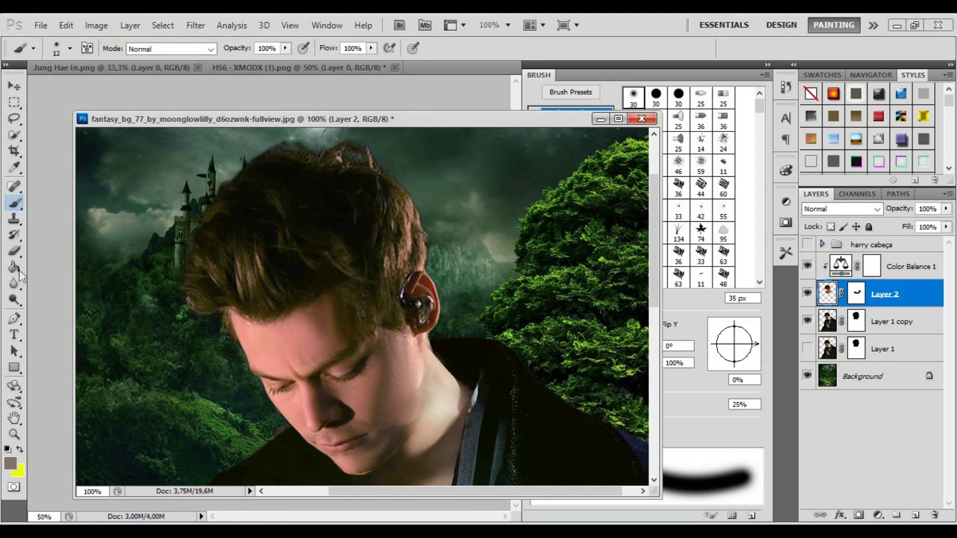
left_click(14, 285)
left_click(50, 312)
left_click(71, 48)
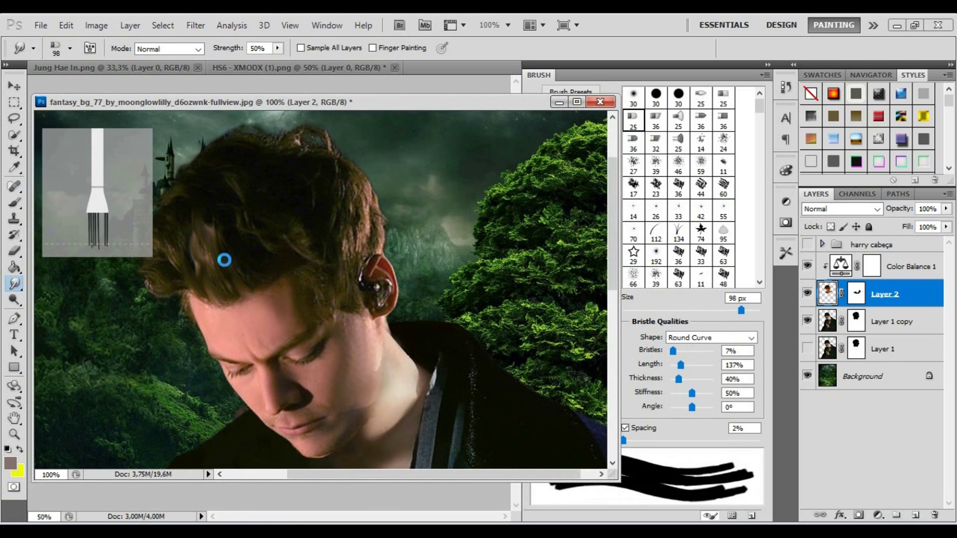
left_click(71, 48)
left_click(190, 103)
left_click_drag(191, 104, 222, 105)
Set the smudge brush size to 17 px.
left_click(70, 48)
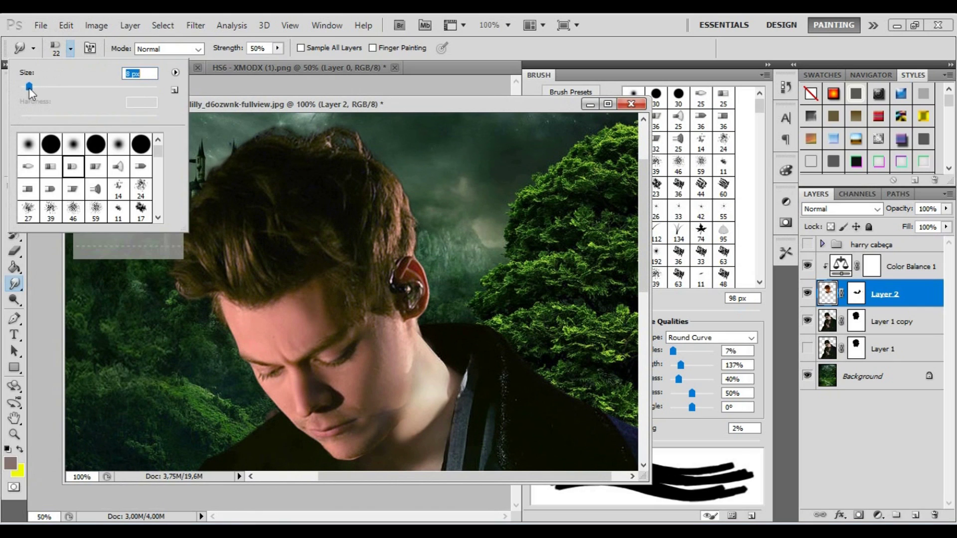
left_click_drag(31, 90, 29, 89)
key("Return")
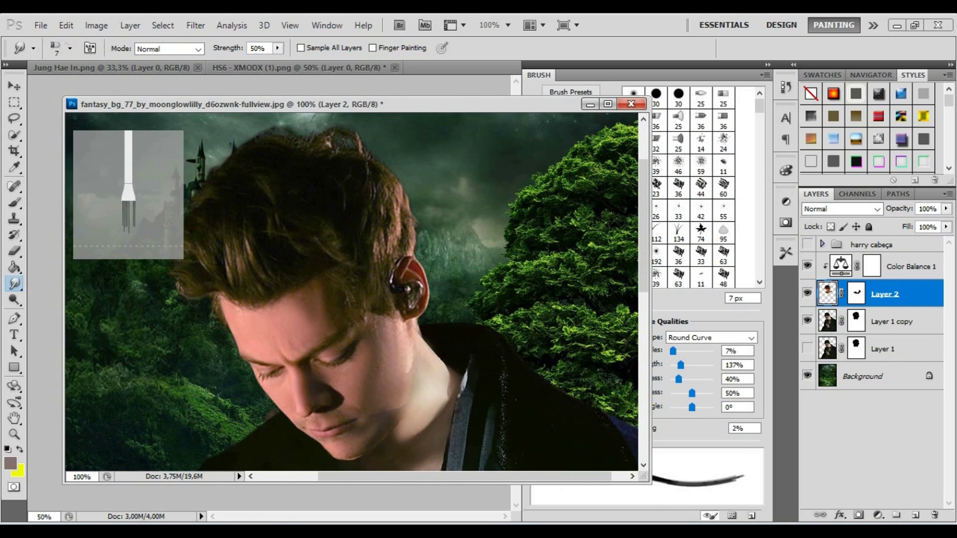
left_click(70, 48)
left_click(40, 88)
key("Return")
Smudge the hair edges on Layer 2 into soft wisps reaching into the sky.
left_click_drag(418, 218, 415, 244)
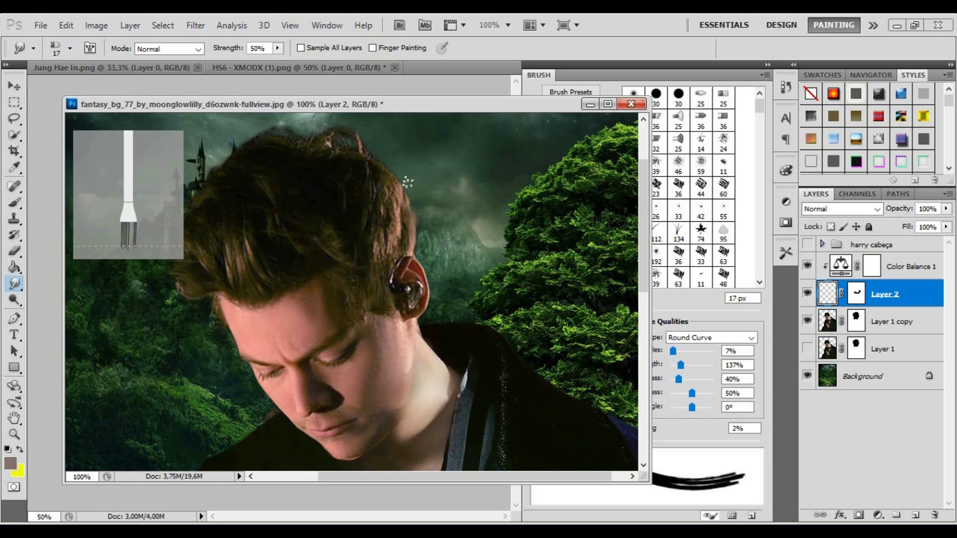
left_click_drag(399, 181, 377, 171)
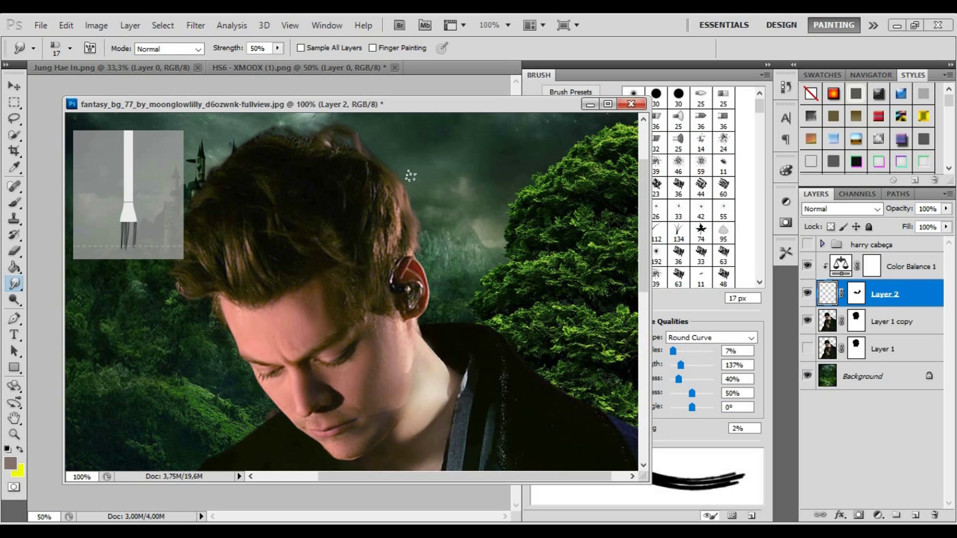
scroll(278, 257, "left", 5)
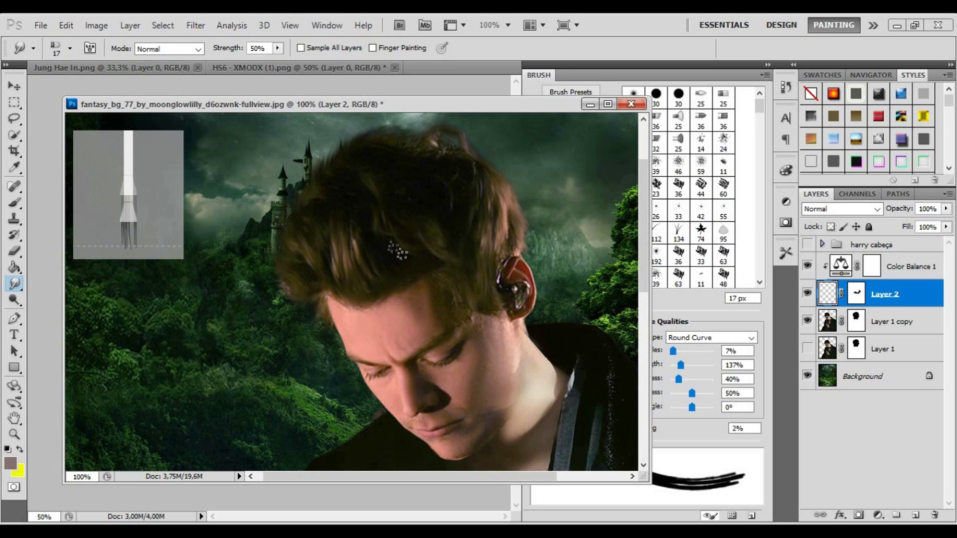
scroll(373, 225, "up", 3)
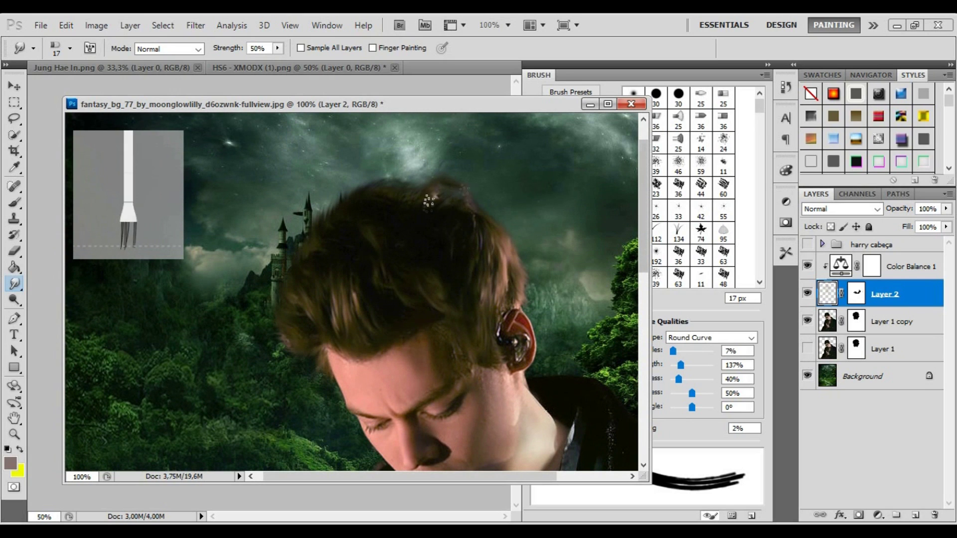
left_click_drag(407, 293, 416, 216)
Undo the bad stroke with Step Backward, re-smudge the top of the hair, and zoom out to 50%.
left_click(67, 25)
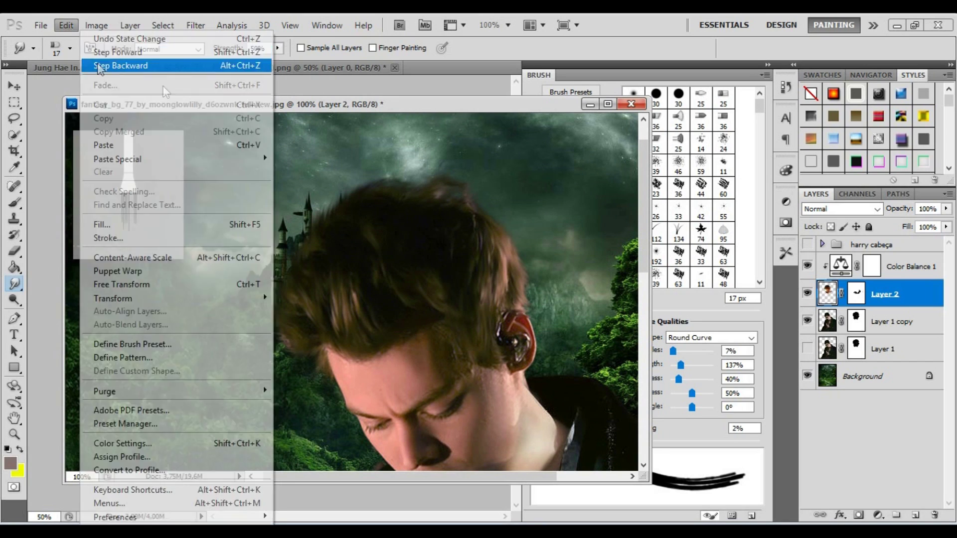
left_click(115, 62)
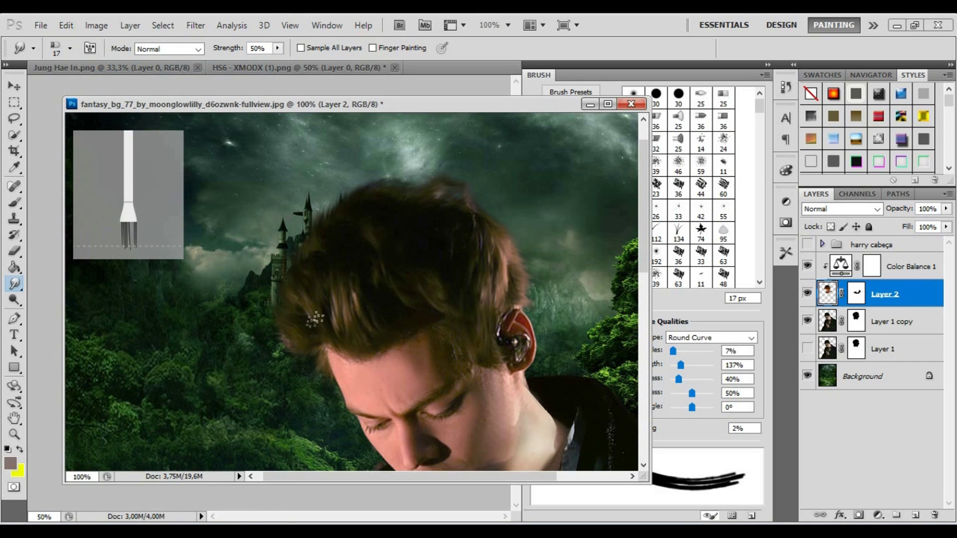
left_click_drag(388, 377, 378, 340)
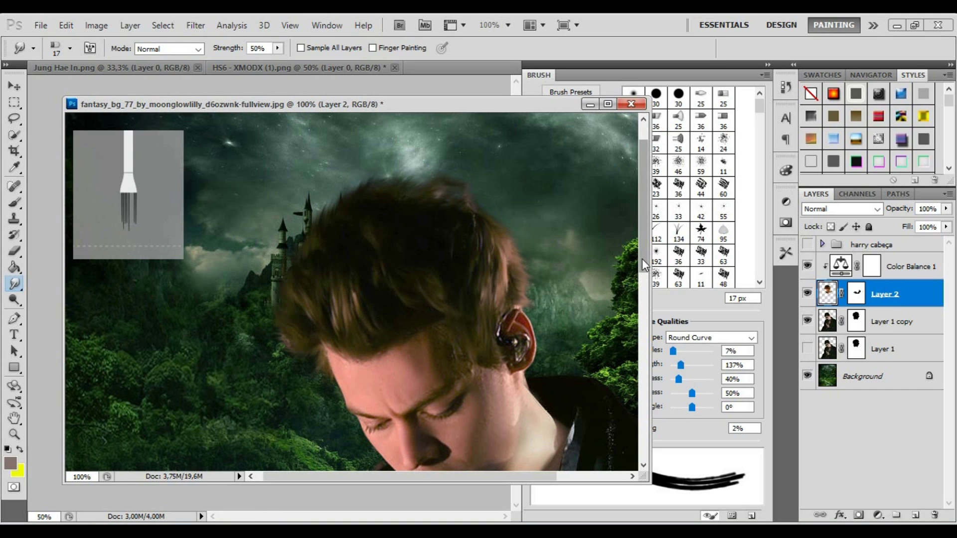
left_click_drag(642, 259, 653, 268)
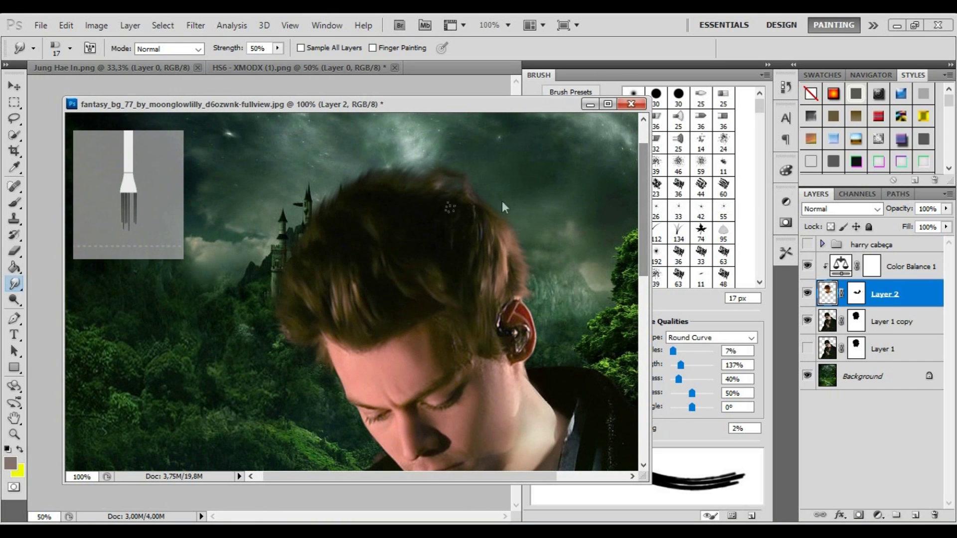
left_click(14, 434)
left_click(280, 241, "alt")
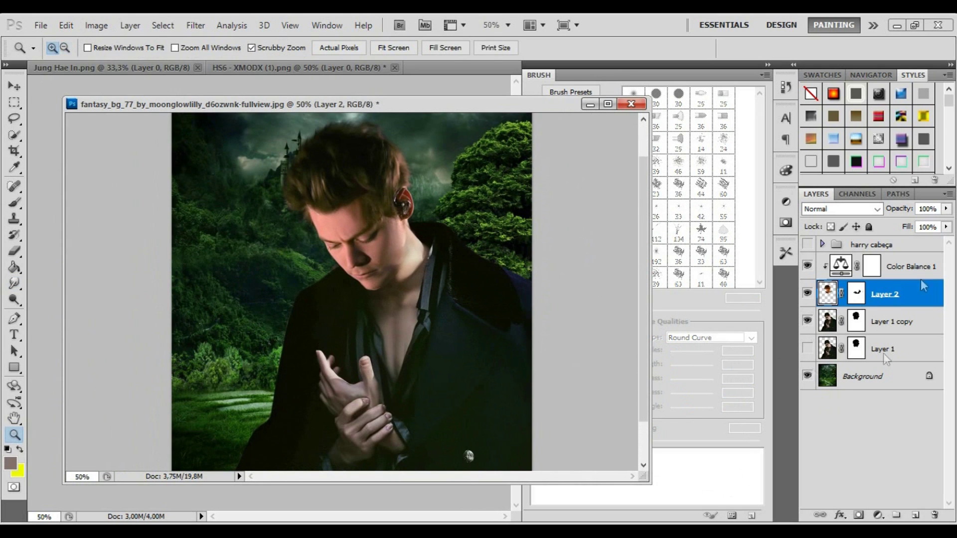
Add a new layer above Background and set the foreground to a green sampled from the trees.
left_click(892, 372)
left_click(916, 515)
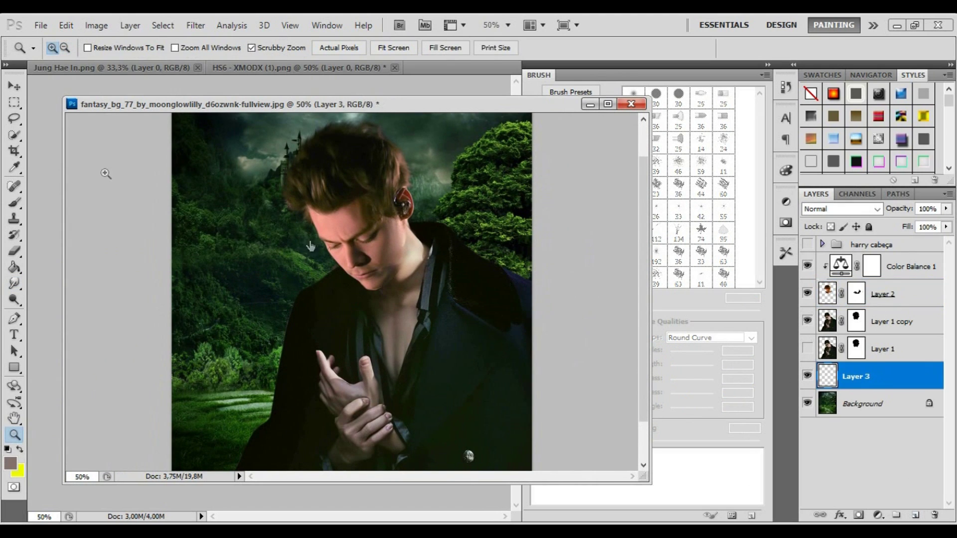
key("i")
left_click(10, 463)
left_click(488, 219)
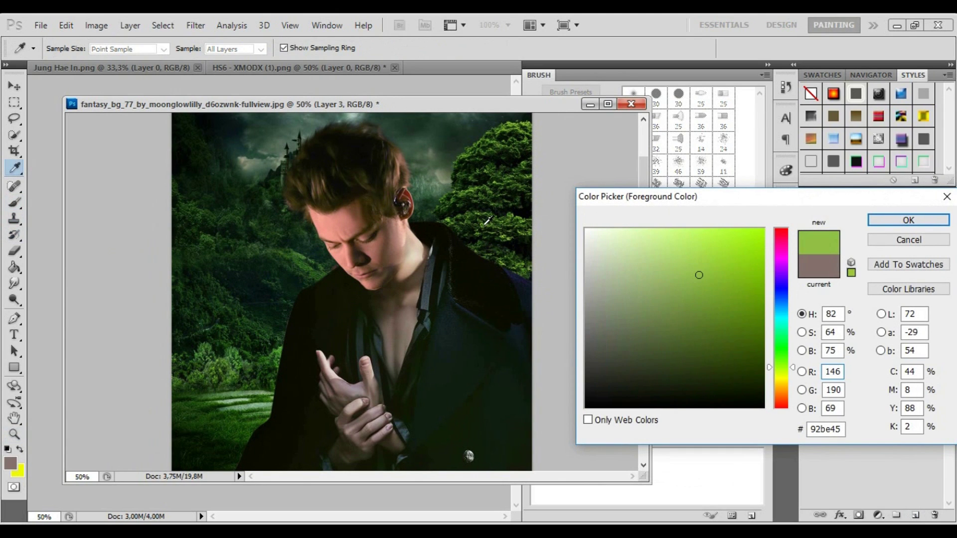
left_click(741, 258)
left_click(908, 220)
Paint a large soft green glow around the man's head and shoulders.
key("z")
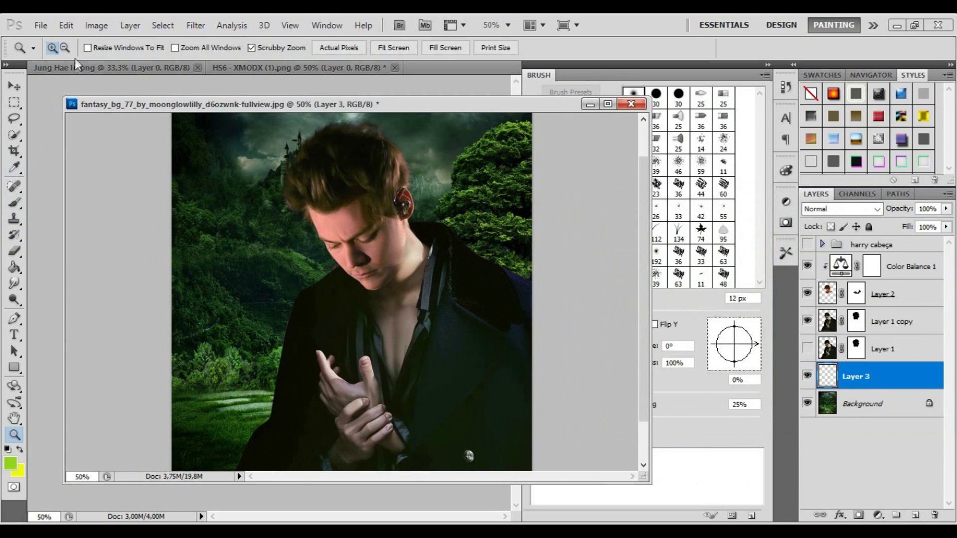
key("b")
left_click(70, 48)
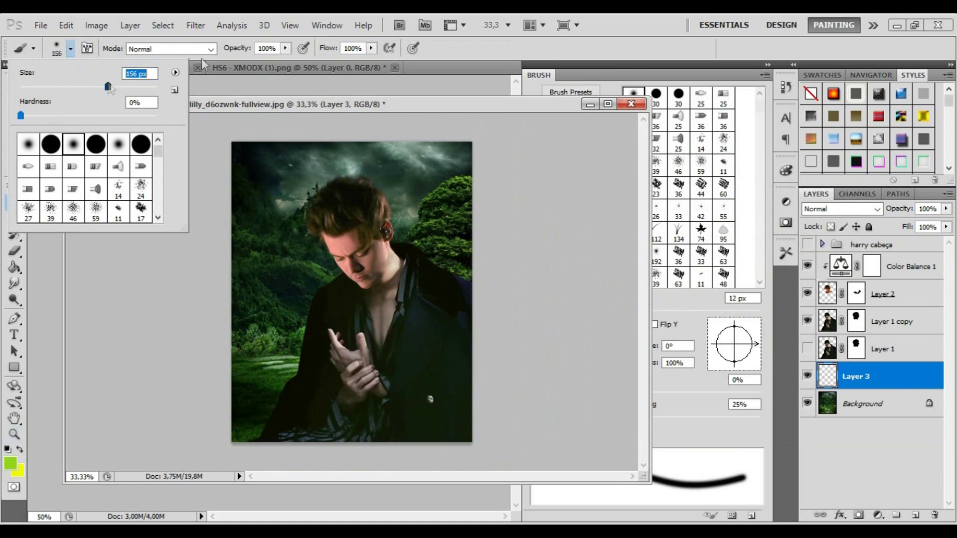
left_click(286, 48)
left_click_drag(449, 239, 309, 438)
Blend the glow layer in Screen at about 44% opacity, then select the harry cabeça group.
left_click(859, 209)
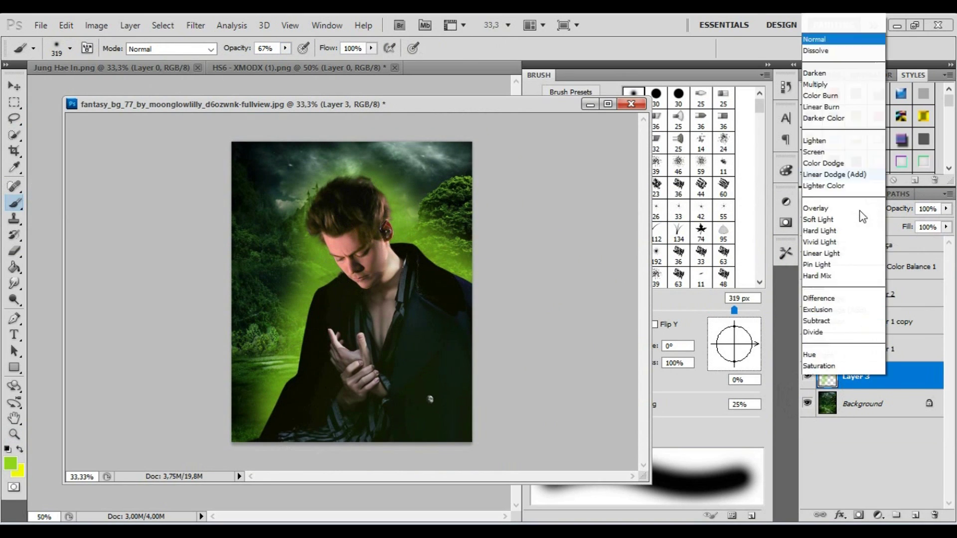
left_click(823, 128)
left_click(946, 209)
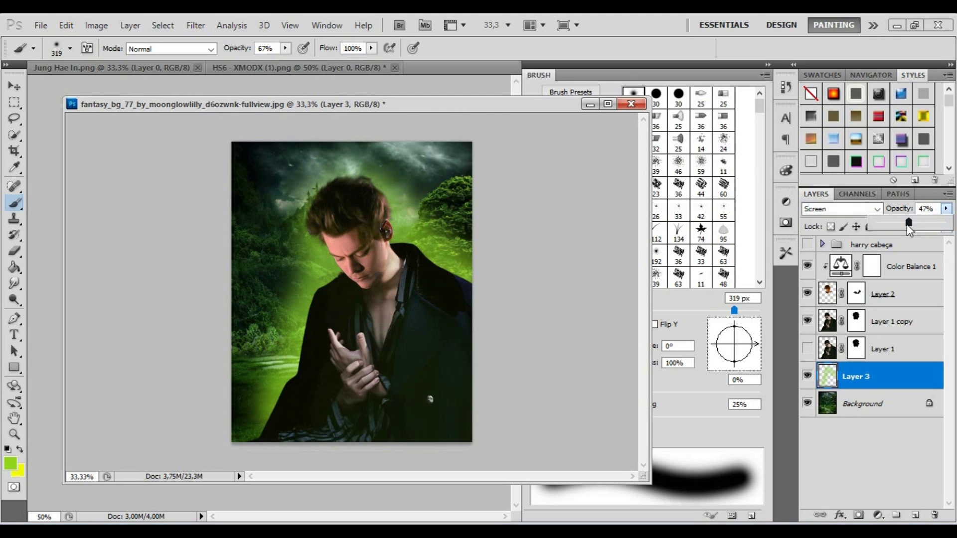
left_click_drag(909, 225, 907, 226)
left_click(891, 268)
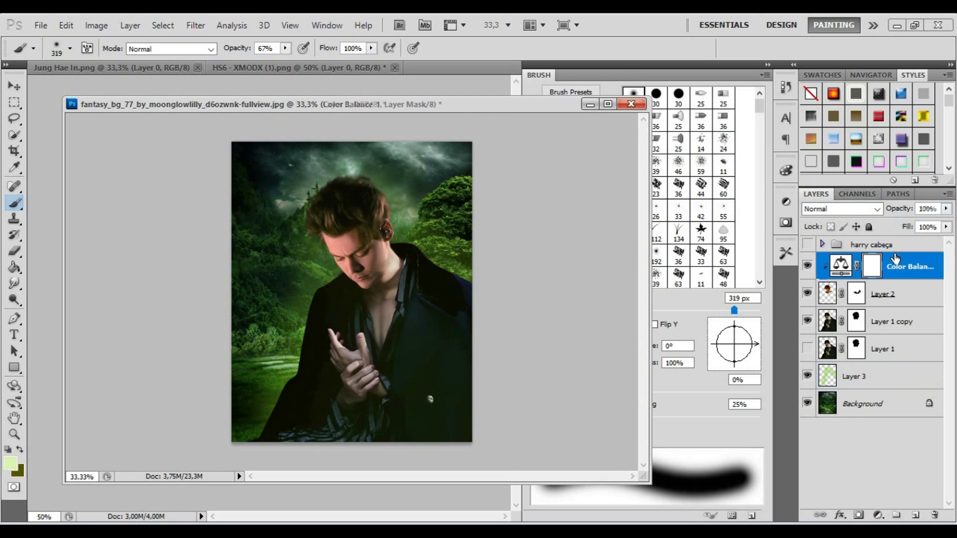
left_click(892, 245)
Add a top layer and fill it with a darker green.
left_click(916, 514)
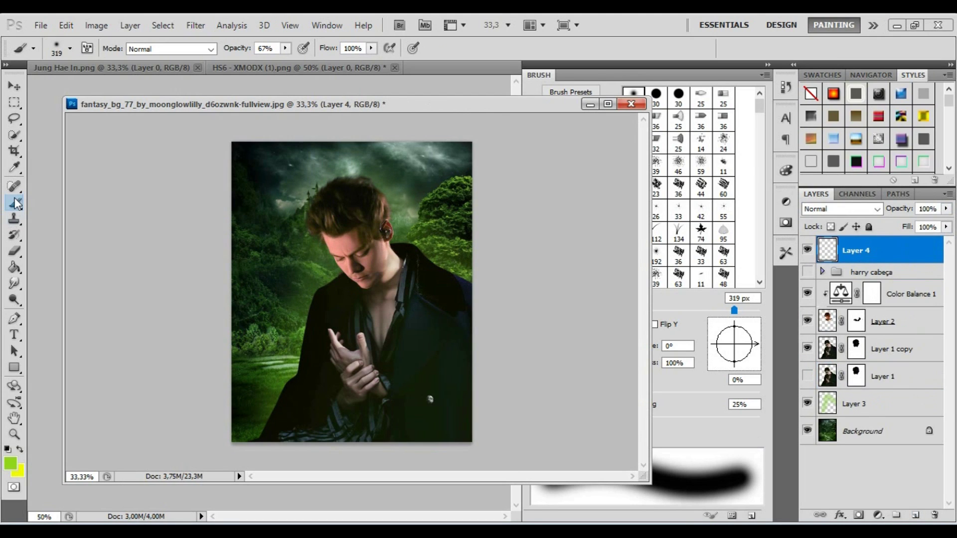
left_click(14, 267)
left_click(10, 464)
left_click(746, 304)
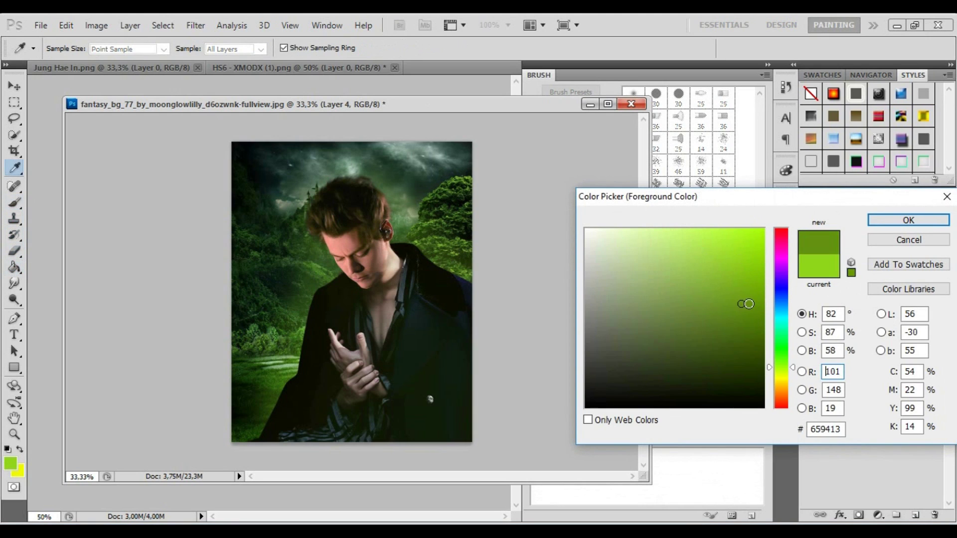
left_click_drag(787, 368, 787, 351)
left_click(908, 220)
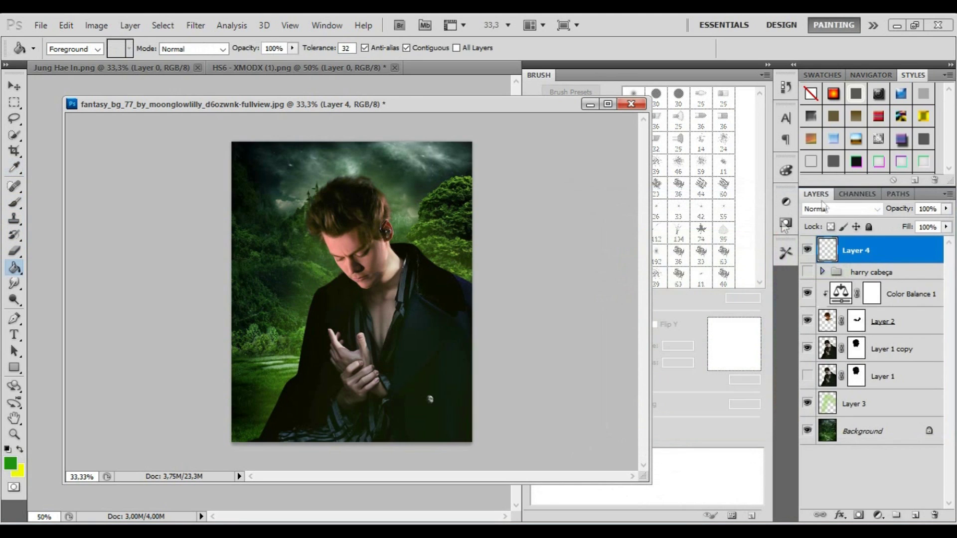
key("alt+BackSpace")
Set the green layer to Multiply and prepare a 164 px Eraser.
left_click(839, 209)
left_click(818, 67)
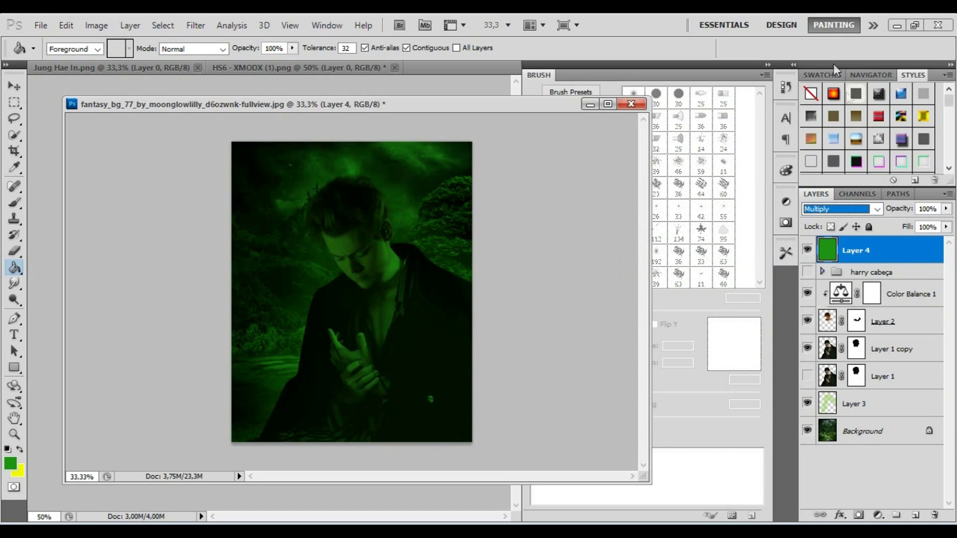
key("e")
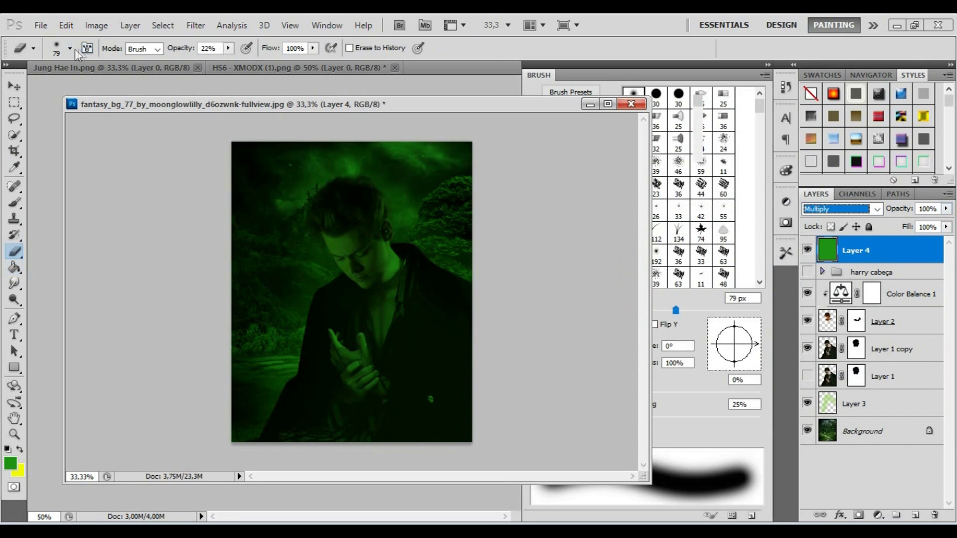
left_click(88, 47)
left_click(70, 48)
left_click(87, 48)
left_click_drag(109, 88, 111, 87)
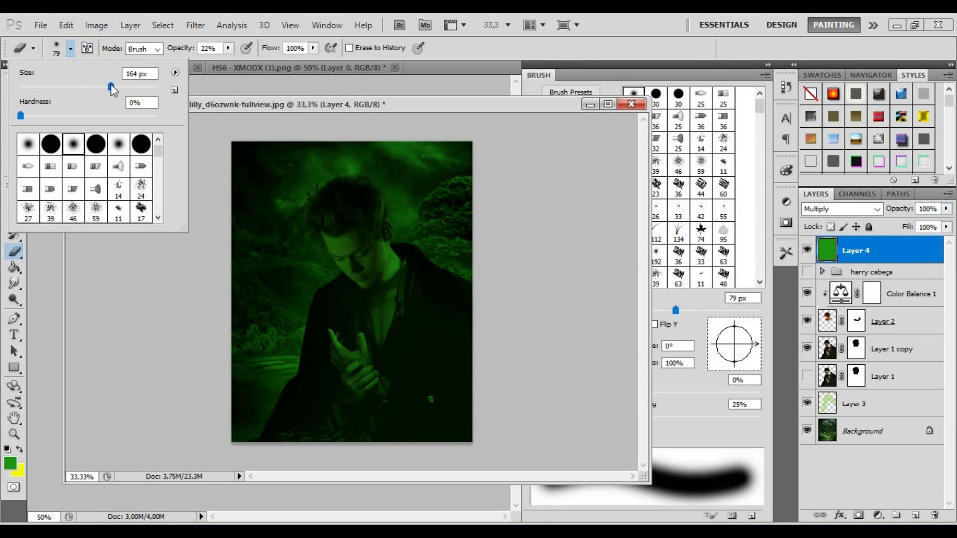
Erase the green tint from the face and hair with a 277 px Eraser at 41% opacity.
left_click(357, 228)
left_click(229, 49)
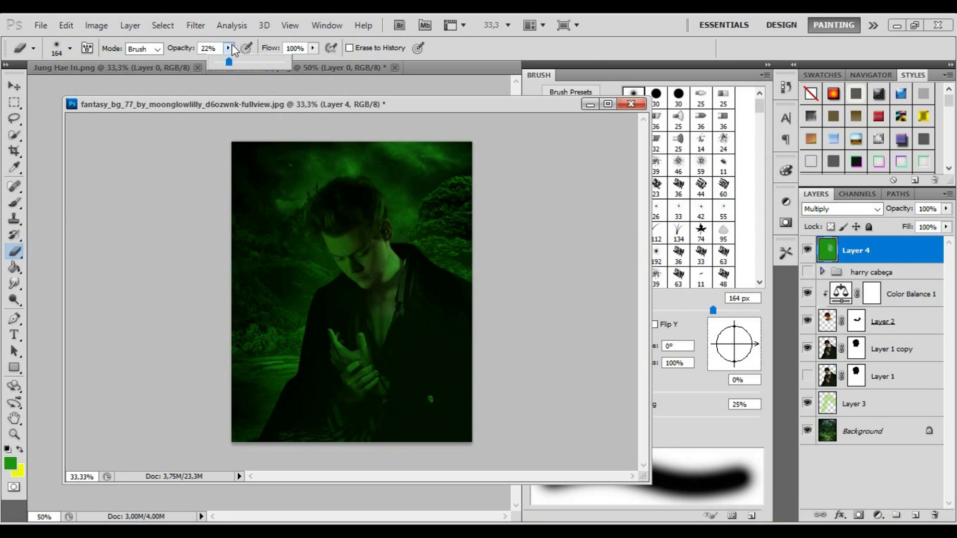
left_click_drag(305, 207, 369, 279)
left_click(70, 49)
left_click_drag(111, 88, 132, 88)
key("4")
key("1")
Erase the tint over the chest, hands and neck, then zoom in on the hands and select Layer 1 copy.
mouse_move(316, 336)
left_mouse_down()
mouse_move(337, 388)
mouse_move(331, 423)
mouse_move(395, 224)
mouse_move(459, 267)
mouse_move(291, 262)
mouse_move(258, 425)
left_mouse_up()
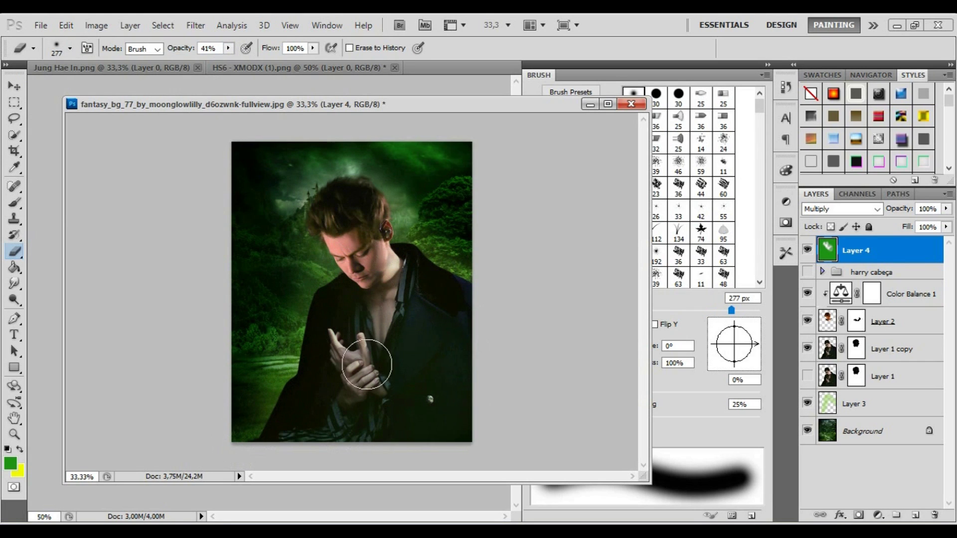
left_click_drag(350, 333, 391, 193)
mouse_move(332, 318)
left_mouse_down()
mouse_move(353, 273)
mouse_move(346, 417)
left_mouse_up()
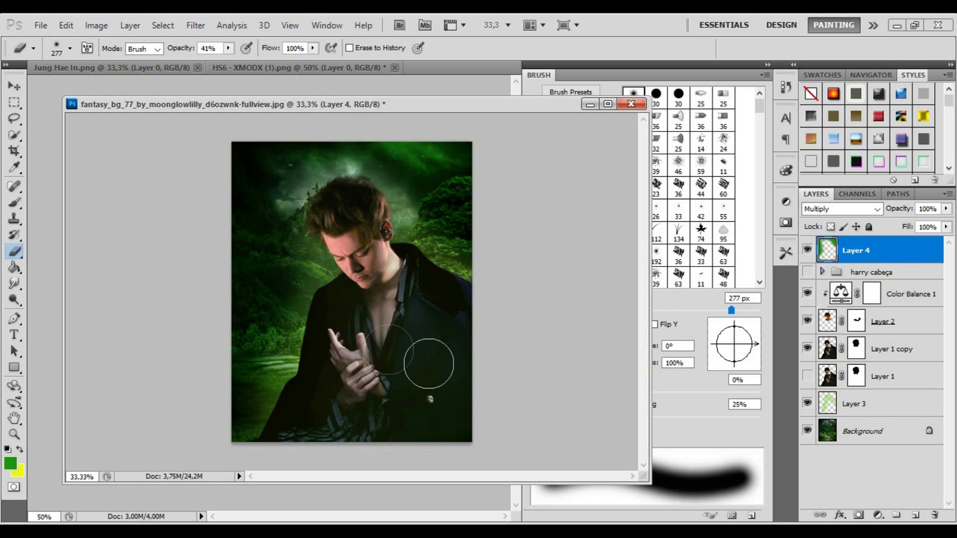
left_click(14, 434)
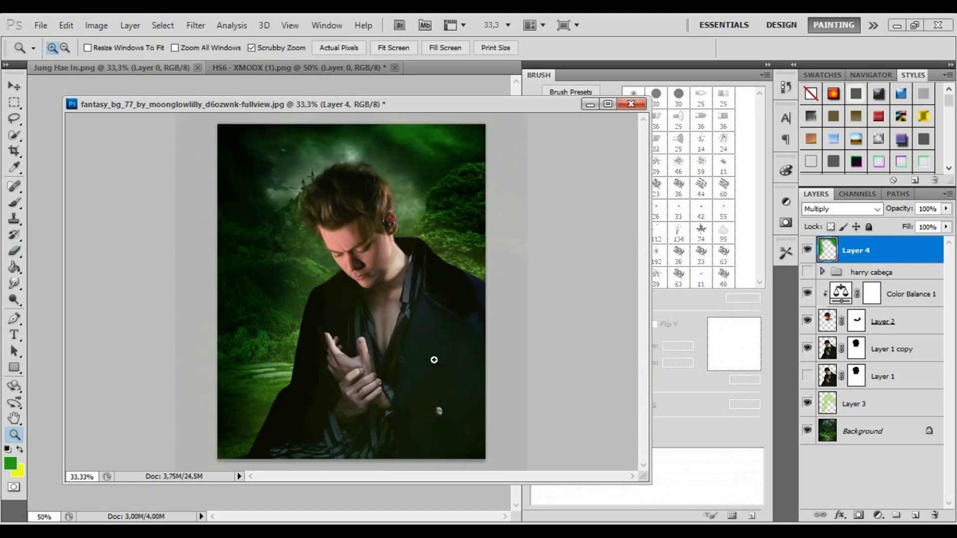
left_click(341, 337)
left_click(891, 349)
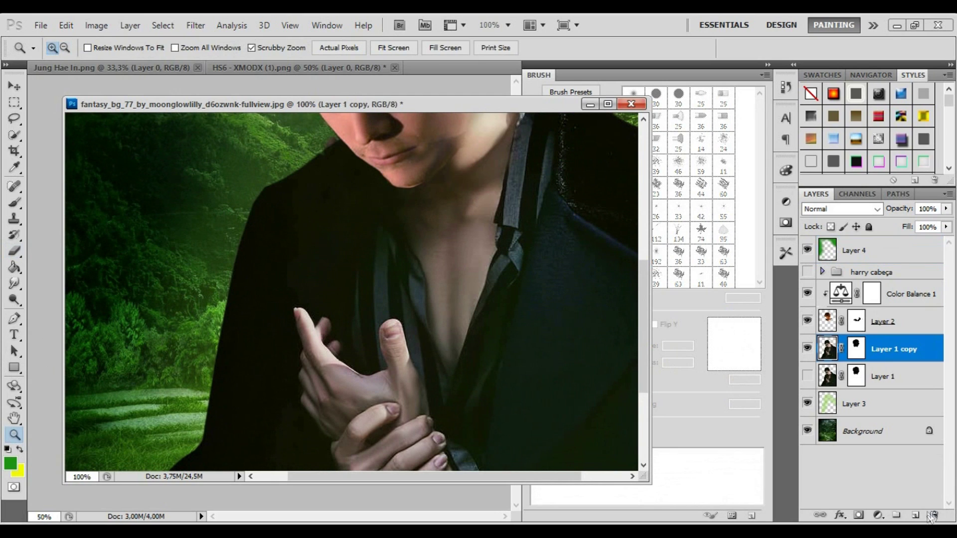
On a new layer, paint soft yellow light over the hands with an 86 px brush.
left_click(915, 515)
key("b")
left_click(20, 449)
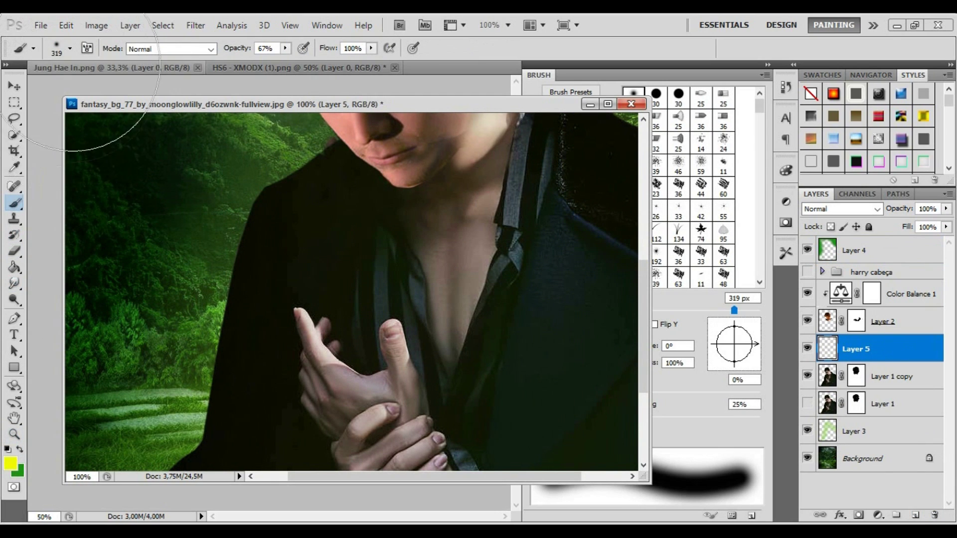
left_click(70, 48)
key("Return")
mouse_move(337, 315)
left_mouse_down()
mouse_move(319, 299)
mouse_move(385, 319)
mouse_move(428, 379)
left_mouse_up()
Set the yellow glow layer to Soft Light and prepare a 92 px Eraser for the excess.
left_click(841, 209)
left_click(827, 196)
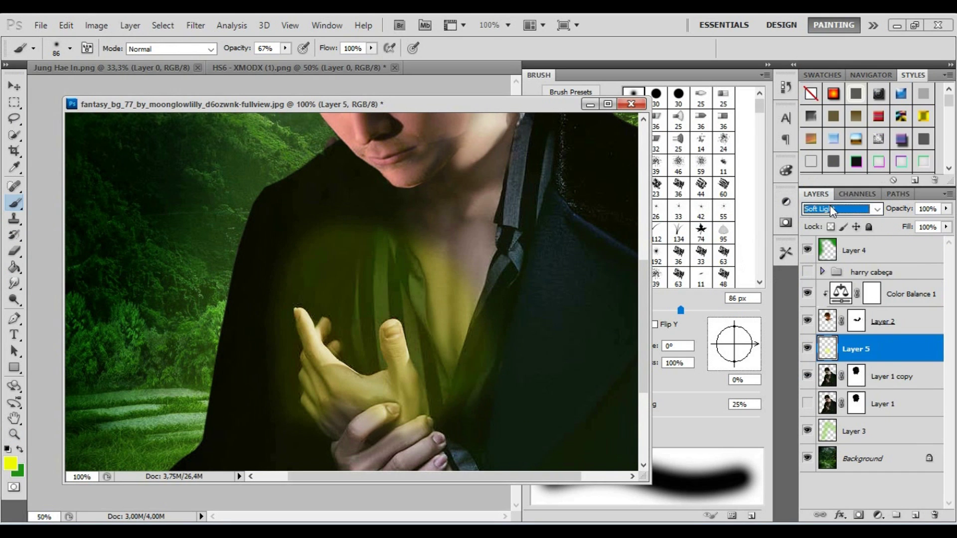
key("ctrl+minus")
key("e")
left_click(70, 48)
key("Return")
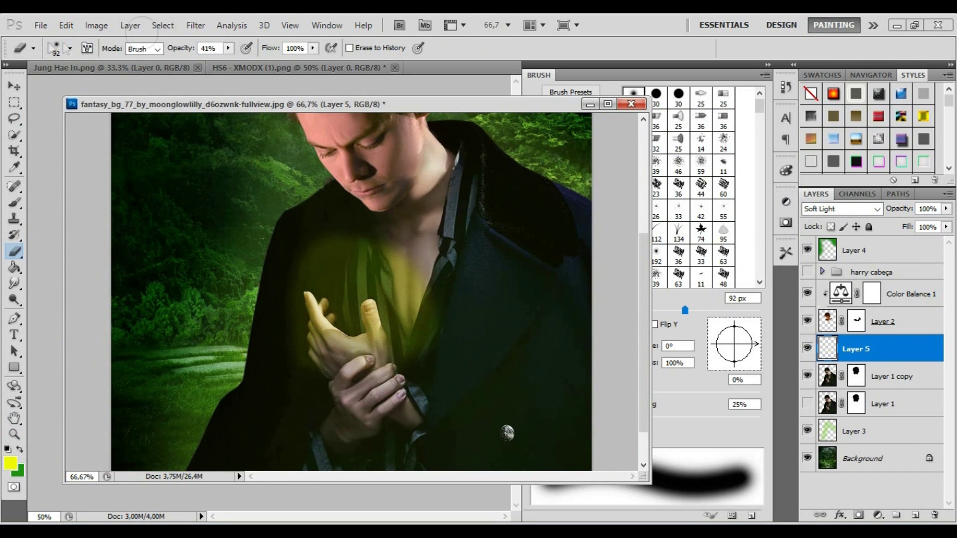
On another new layer, paint a soft white glow between the hands.
key("ctrl+shift+alt+n")
key("i")
left_click(11, 463)
left_click(938, 218)
key("b")
left_click(342, 298)
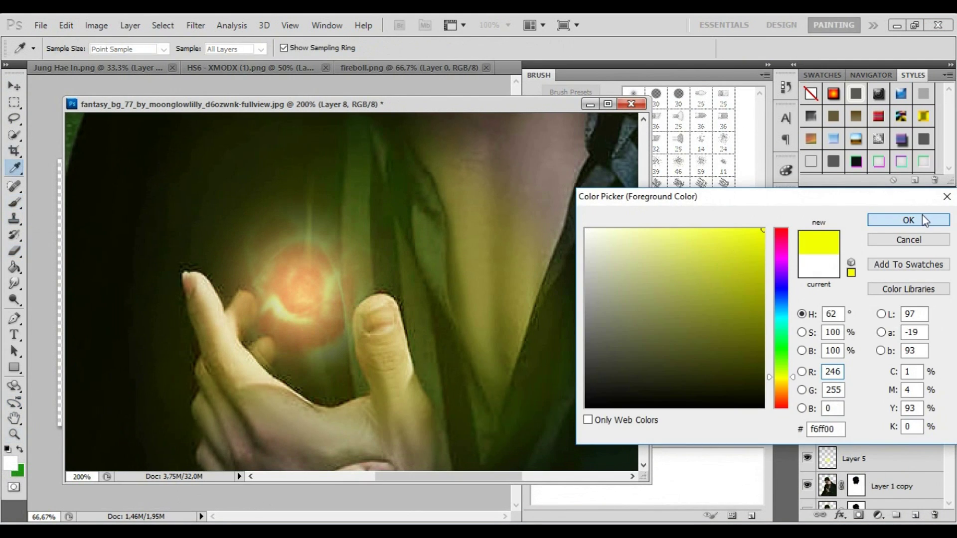
Paint a yellow line along the fingers and thumb with a 14 px yellow brush.
left_click(74, 49)
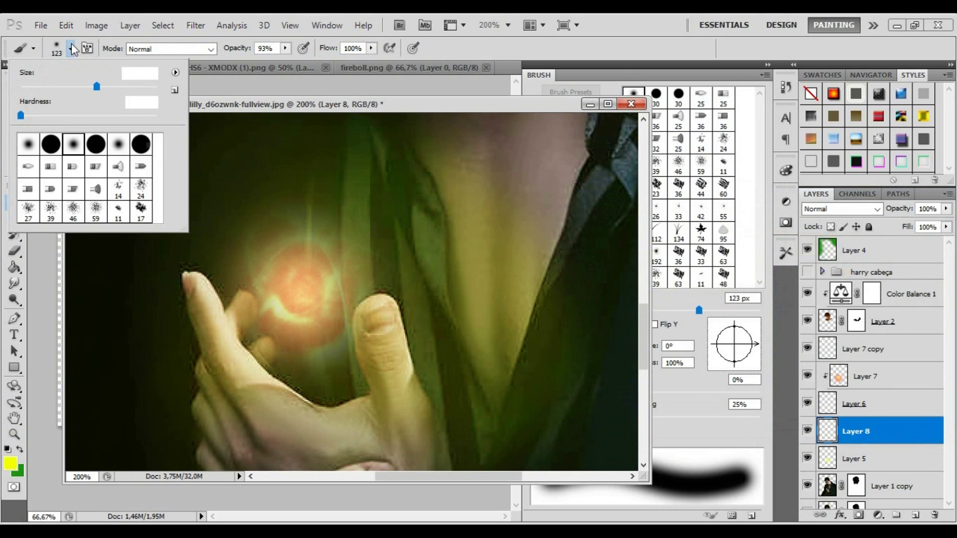
left_click(31, 87)
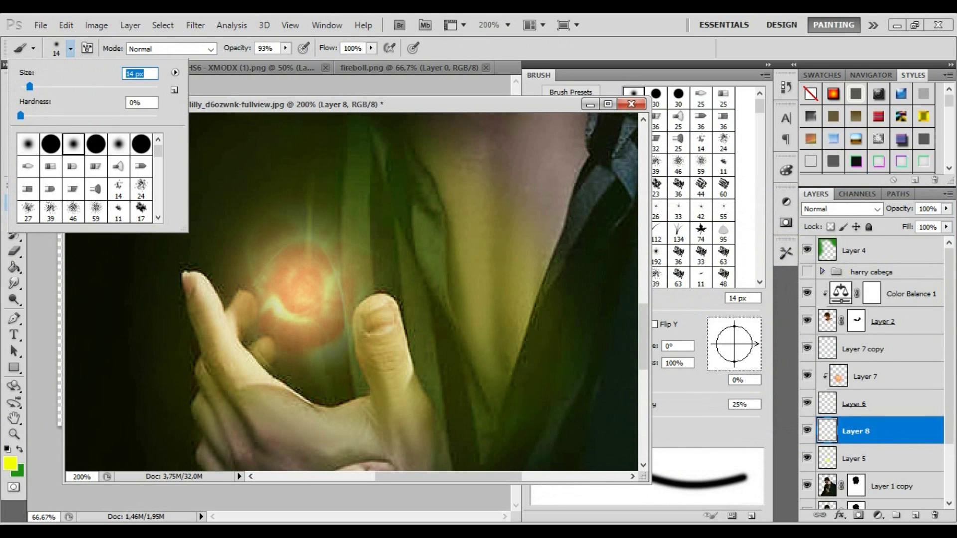
key("Return")
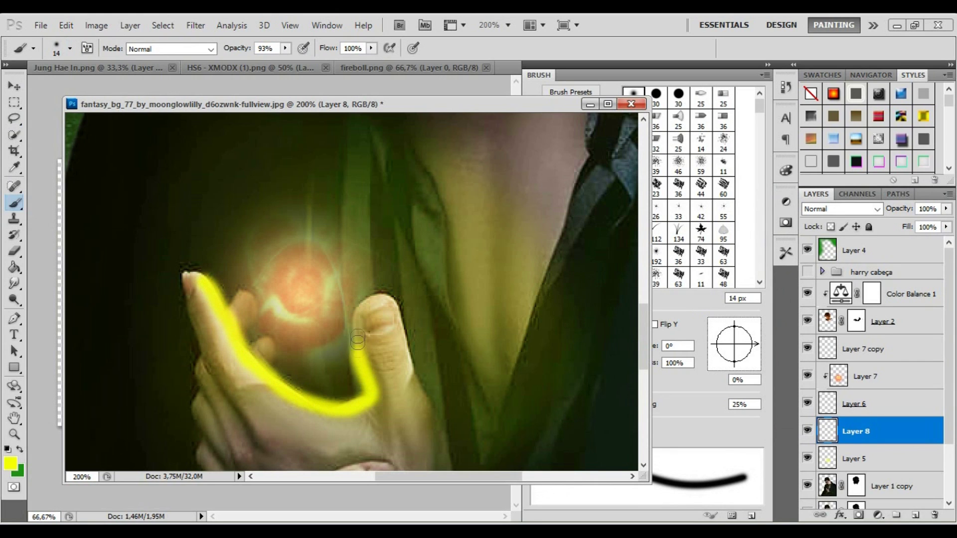
left_click_drag(325, 407, 388, 287)
Soften the finger rim light by erasing across it with a resized eraser.
key("e")
left_click(70, 48)
key("Return")
left_click_drag(195, 346, 421, 342)
scroll(421, 342, "down", 3)
Paint a yellow glow along the palm and erase part of it to soften it.
key("b")
left_click_drag(242, 214, 280, 294)
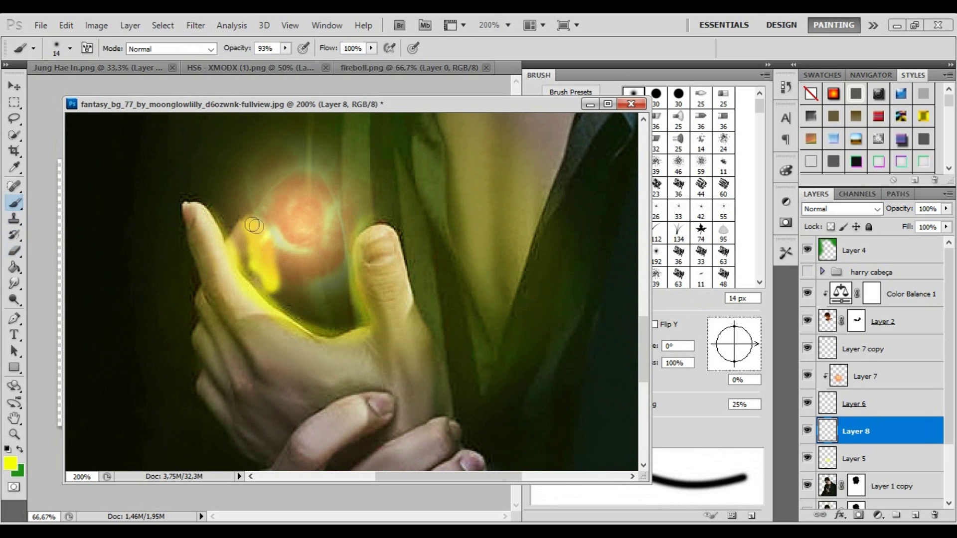
key("e")
left_click_drag(235, 214, 319, 309)
scroll(279, 259, "down", 3)
Refine the finger glow with another resized brush stroke and an eraser pass.
key("b")
left_click(70, 49)
key("Return")
left_click_drag(309, 349, 379, 326)
key("e")
scroll(279, 299, "down", 5)
On a new Soft Light layer, paint a deep red glow around the wrist.
left_click(10, 464)
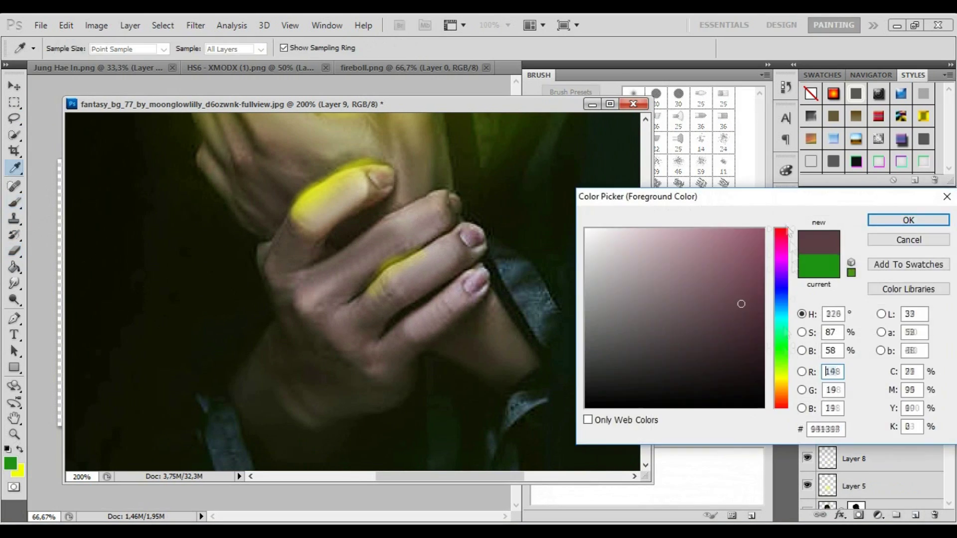
left_click(908, 218)
left_click_drag(250, 175, 424, 349)
left_click(841, 209)
key("e")
left_click_drag(279, 359, 448, 398)
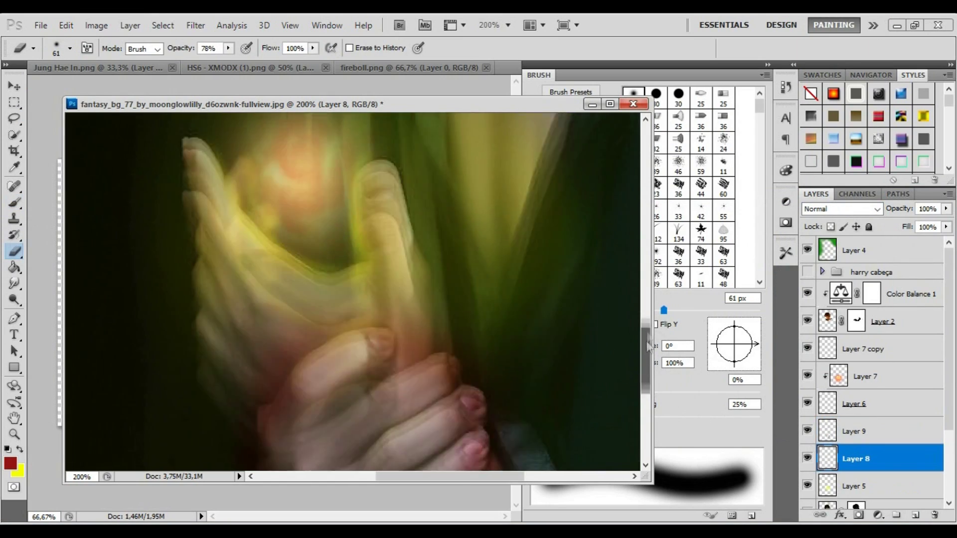
key("ctrl+minus")
key("ctrl+shift+n")
Paint a large 432 px yellow glow over the hands and erase part of it.
key("b")
key("x")
left_click_drag(324, 279, 288, 245)
key("alt+shift+s")
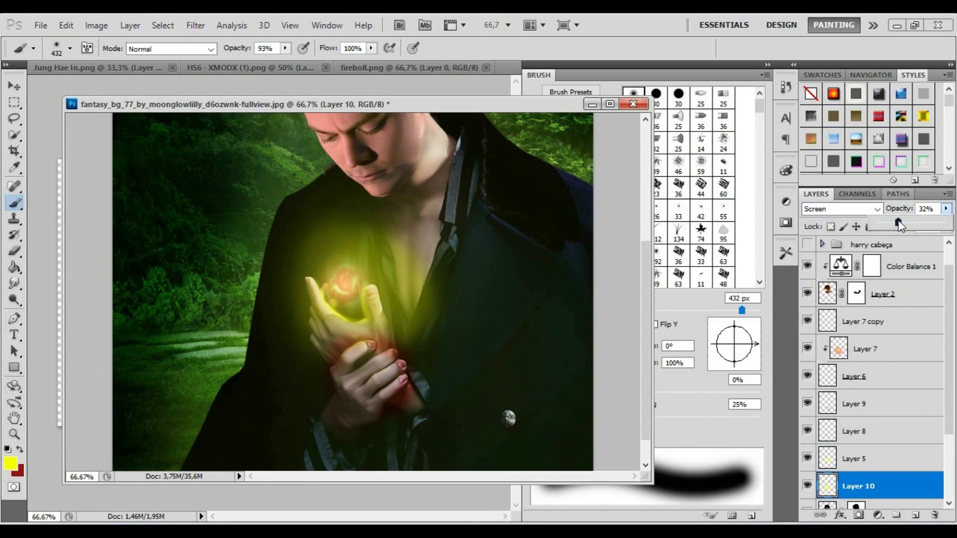
key("e")
left_click_drag(324, 279, 359, 339)
scroll(349, 289, "up", 2)
Set the big glow layer to Screen blending at low opacity.
left_click(946, 209)
left_click_drag(937, 225, 916, 226)
left_click(65, 25)
key("Escape")
key("ctrl+plus")
On a new Soft Light layer, paint yellow light along the chin and dim the chest glow.
key("ctrl+shift+n")
key("b")
mouse_move(329, 289)
left_mouse_down()
mouse_move(389, 347)
mouse_move(337, 271)
left_mouse_up()
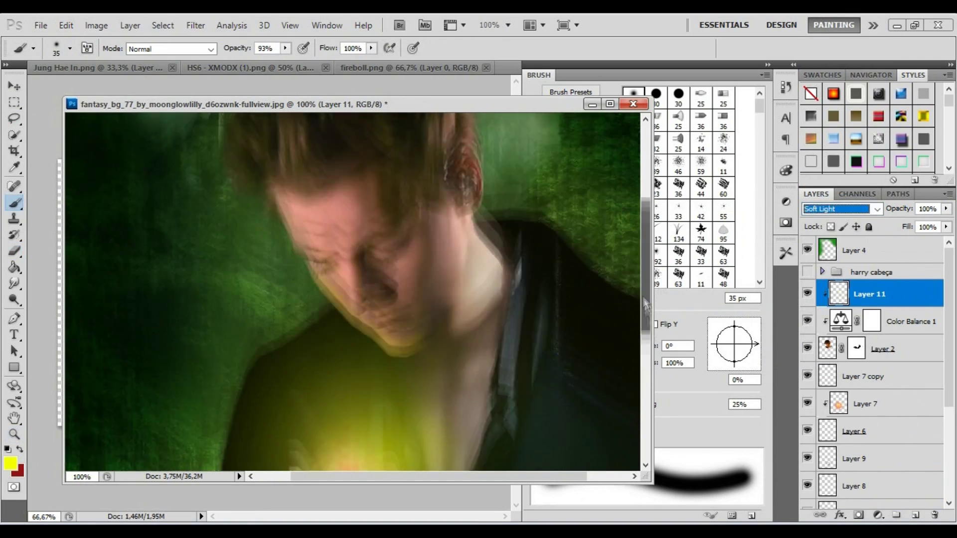
key("alt+shift+f")
key("e")
key("b")
scroll(336, 271, "down", 2)
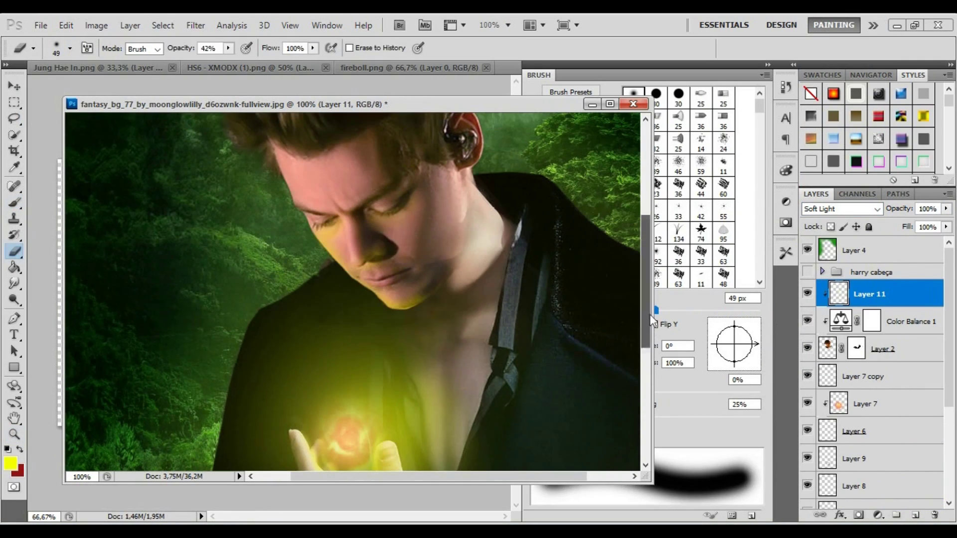
key("z")
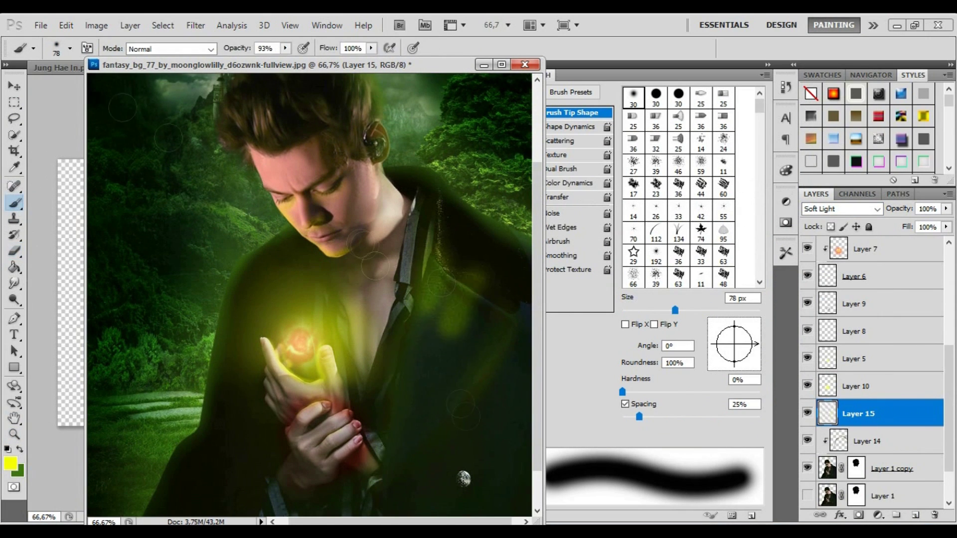
left_click_drag(376, 349, 414, 473)
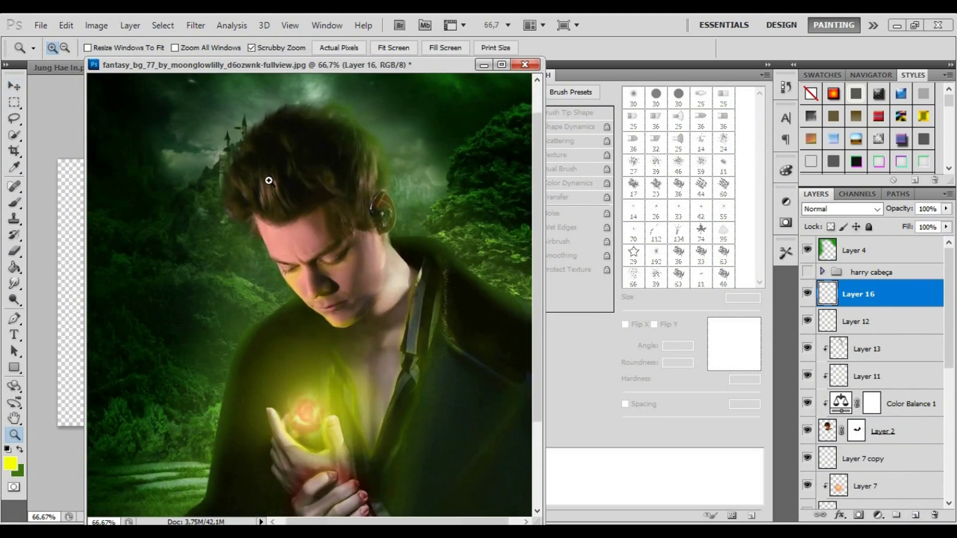
left_click(269, 181)
Try the Round Curve, Round Fan and Round Angle bristle tips in the Brush panel.
key("b")
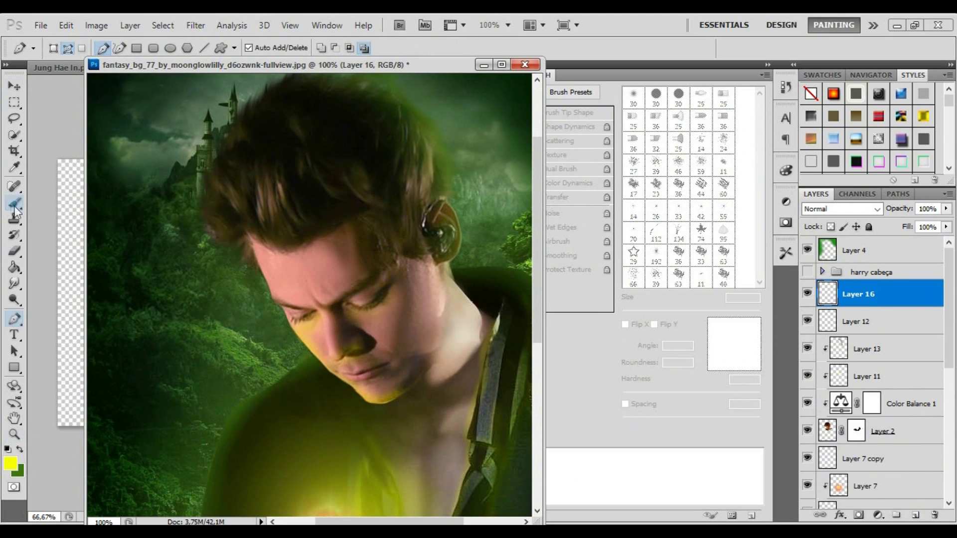
left_click(724, 96)
left_click(633, 119)
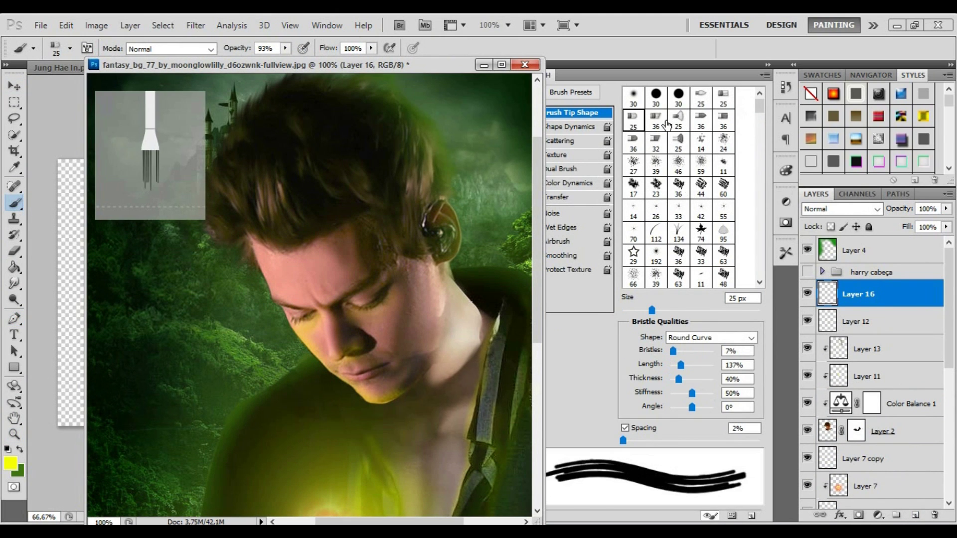
left_click(679, 121)
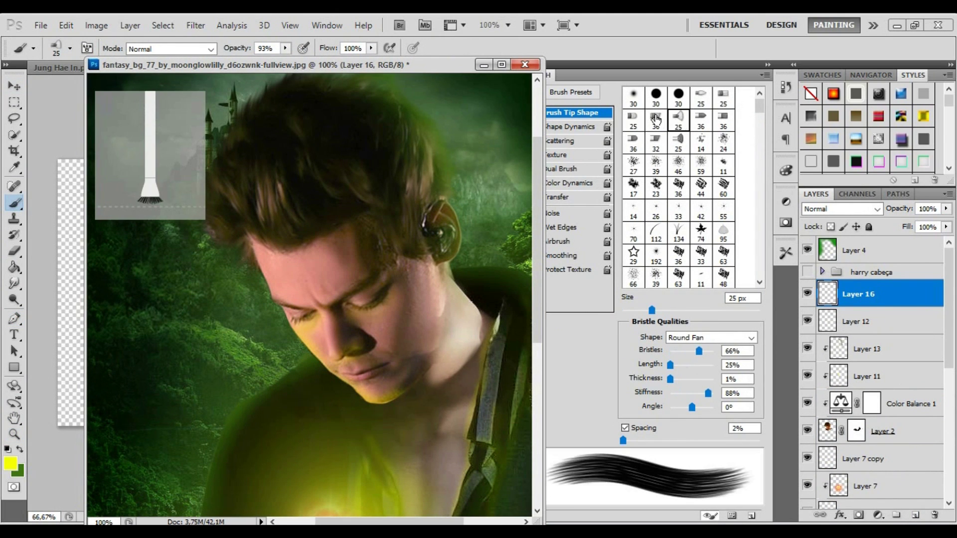
left_click(656, 119)
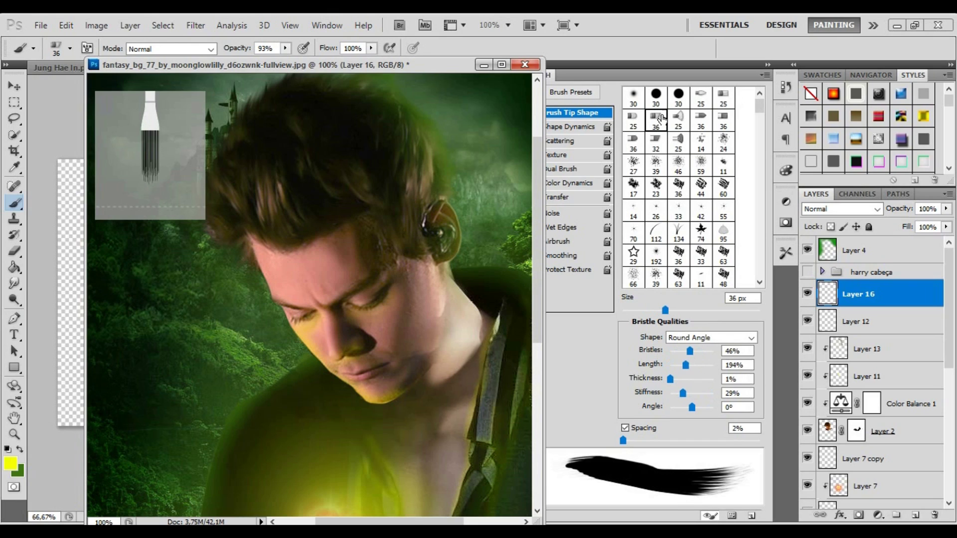
Tune the bristles to 25% length, 6% density, softer stiffness, and a 10 px size.
left_click(686, 353)
mouse_move(683, 365)
left_mouse_down()
mouse_move(671, 365)
mouse_move(676, 378)
mouse_move(657, 379)
mouse_move(672, 394)
left_mouse_up()
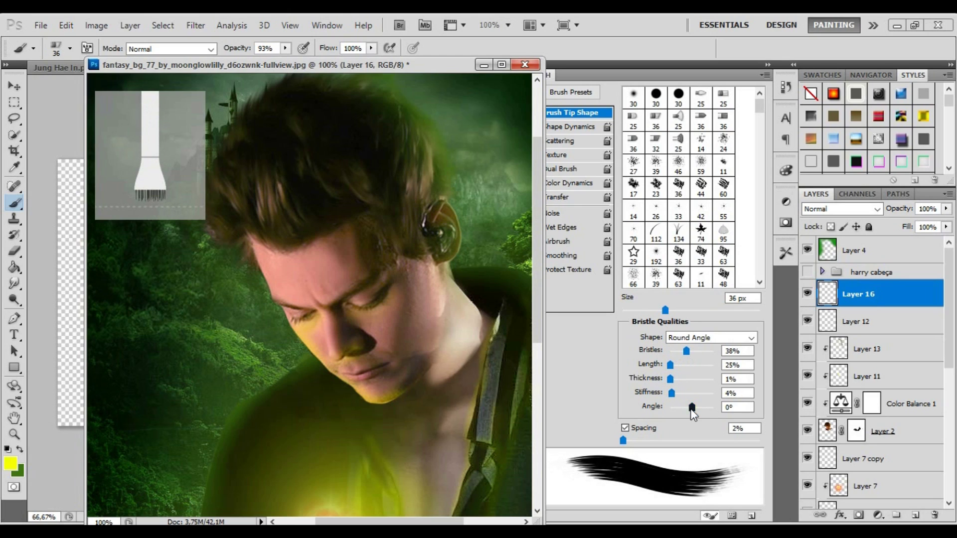
left_click_drag(691, 409, 689, 409)
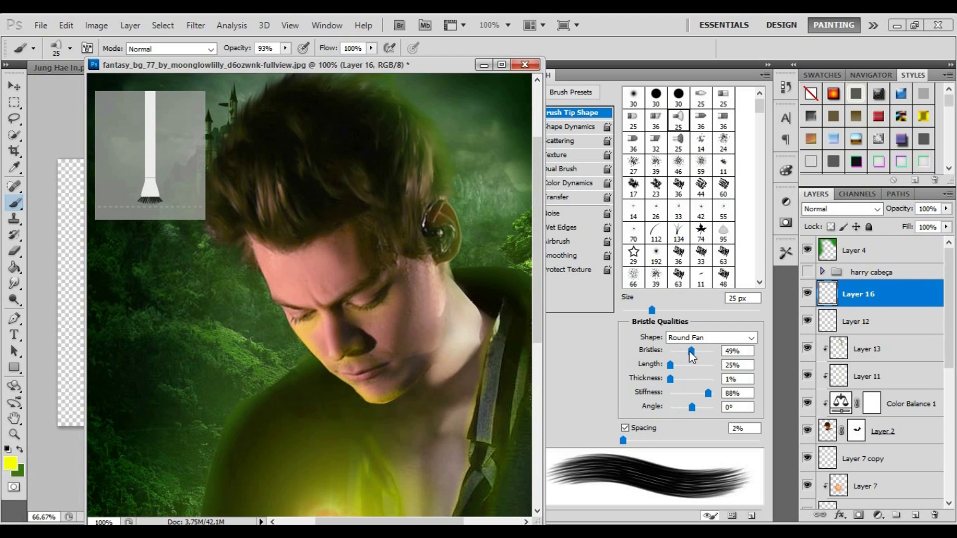
mouse_move(690, 352)
left_mouse_down()
mouse_move(672, 352)
mouse_move(673, 365)
left_mouse_up()
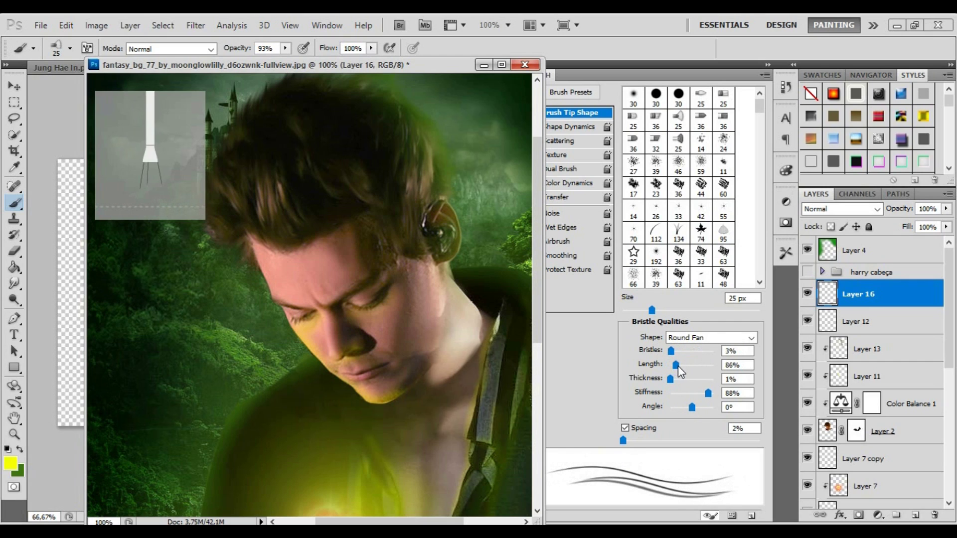
mouse_move(671, 353)
left_mouse_down()
mouse_move(669, 380)
mouse_move(669, 366)
mouse_move(699, 408)
left_mouse_up()
left_click(691, 393)
left_click_drag(676, 353, 674, 355)
left_click_drag(651, 310, 632, 310)
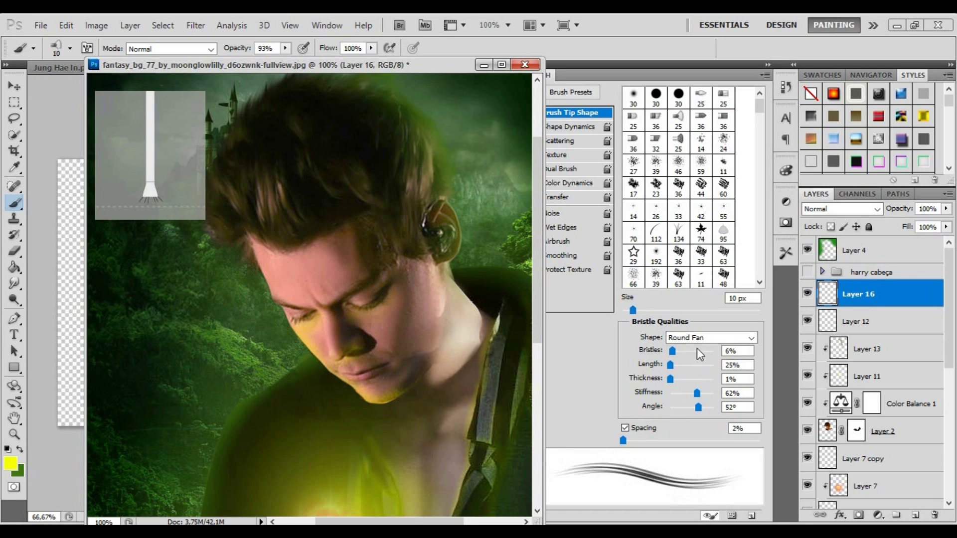
left_click_drag(693, 396, 689, 396)
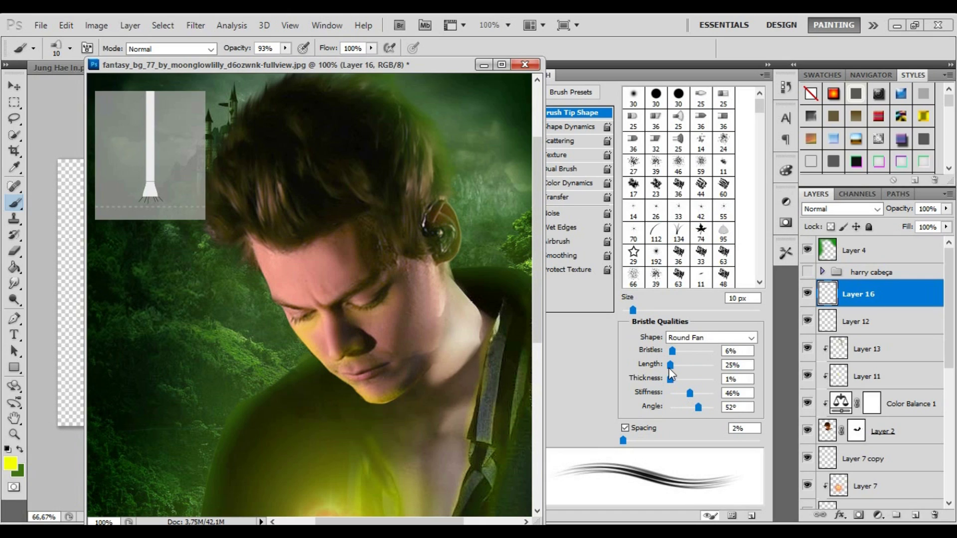
left_click_drag(672, 353, 673, 355)
left_click(15, 319)
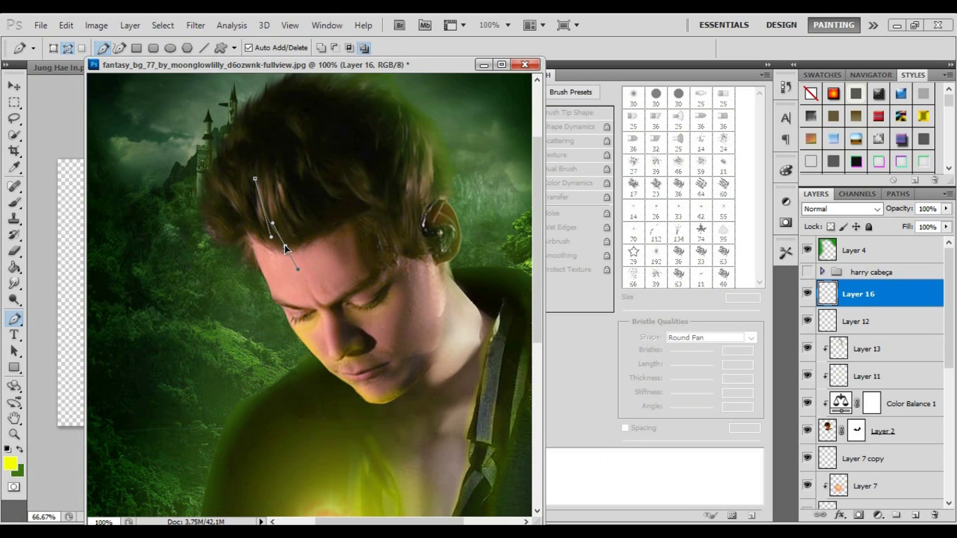
Curve the hair strand path and stroke it with the yellow brush.
left_click_drag(272, 223, 256, 207)
right_click(277, 203)
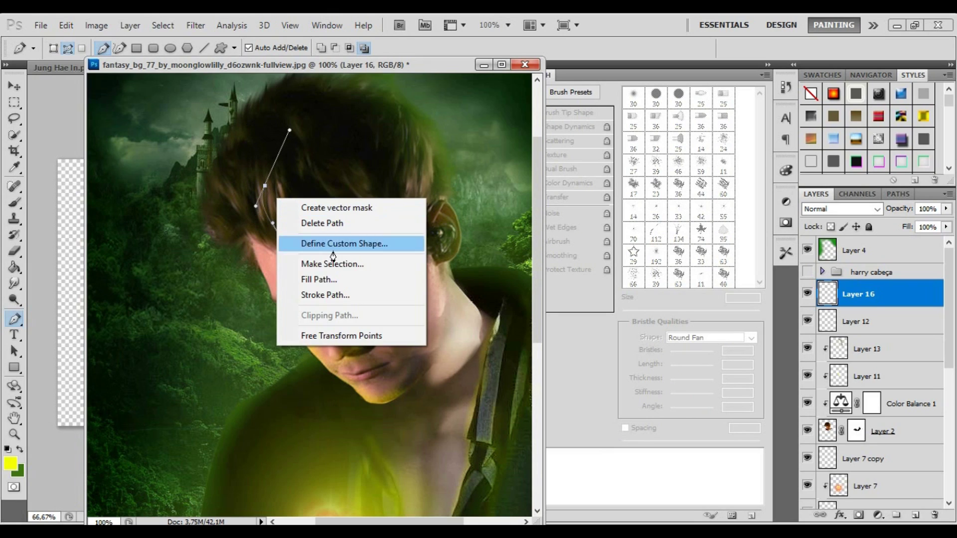
left_click(344, 296)
key("Return")
key("Return")
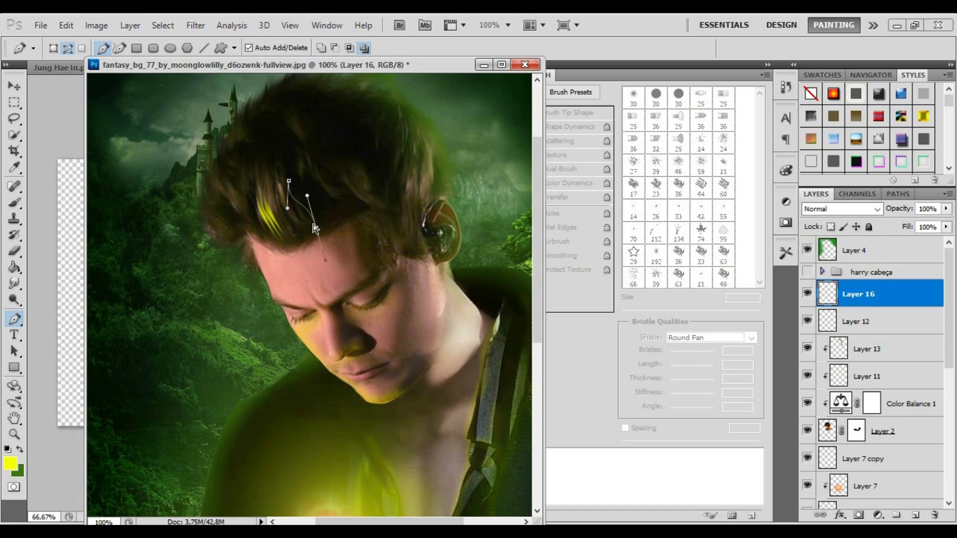
Stroke a second hair path in yellow and hide Layer 16.
right_click(360, 231)
left_click(384, 295)
key("Return")
right_click(885, 298)
key("Escape")
left_click(807, 293)
On a new layer, stroke a new curved hair path with a 9 px yellow brush.
key("ctrl+shift+alt+n")
key("b")
left_click_drag(633, 313, 632, 311)
key("p")
left_click_drag(253, 231, 270, 272)
right_click(220, 164)
left_click(239, 217)
key("Return")
key("BackSpace")
key("BackSpace")
Stroke another yellow hair strand and duplicate it onto the hair's right side.
left_click_drag(295, 230, 304, 272)
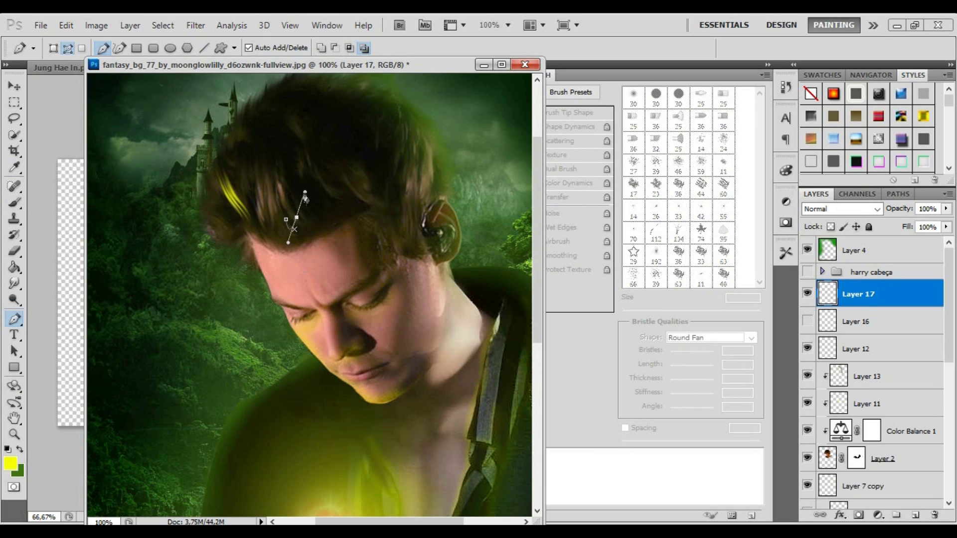
right_click(269, 186)
left_click(304, 308)
key("Return")
key("ctrl+alt+shift+n")
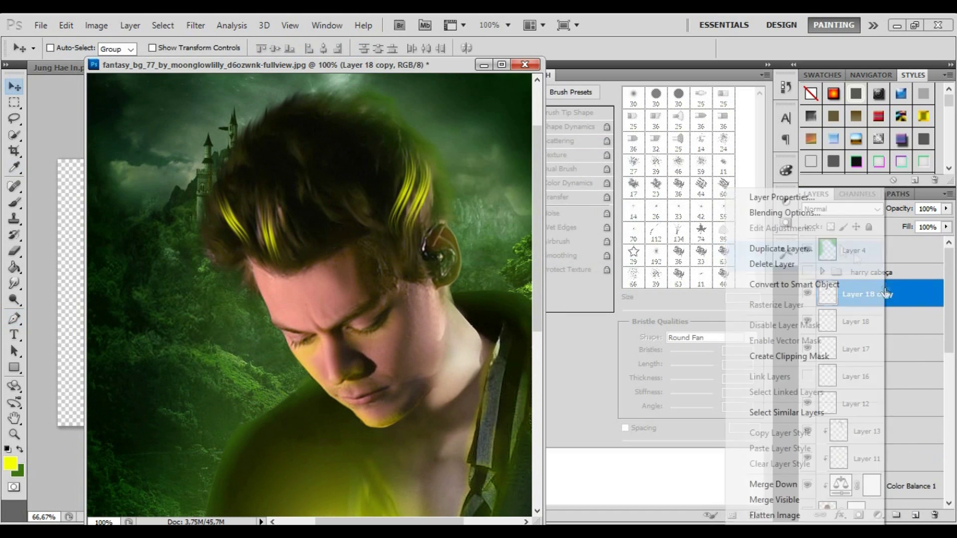
right_click(855, 349)
left_click(809, 248)
left_click_drag(303, 221, 404, 142)
Duplicate and position another strand, then group the hair strand layers into Group 1.
key("ctrl+alt+shift+n")
key("p")
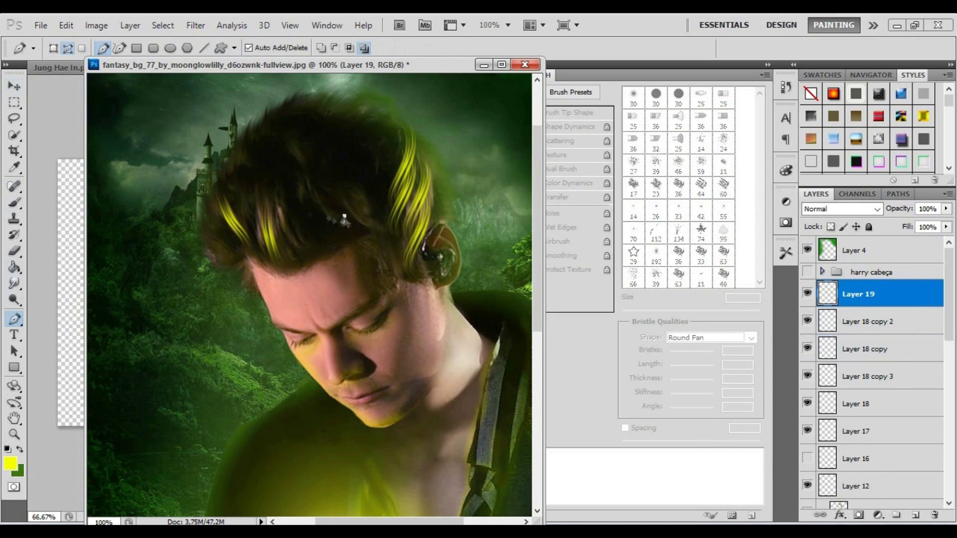
key("v")
key("ctrl+j")
right_click(856, 294)
left_click_drag(865, 299, 861, 340)
key("ctrl+g")
Add a new layer and start drawing another curved path on the hair.
key("ctrl+alt+shift+n")
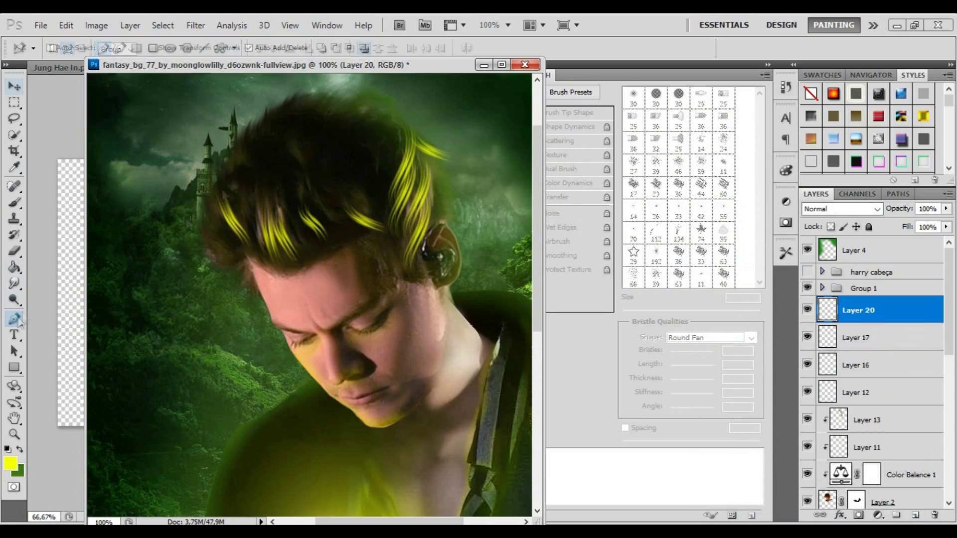
key("p")
left_click(289, 167)
left_click_drag(310, 194, 328, 247)
Clear the temporary path and set up a 171 px brush in dark brown.
key("v")
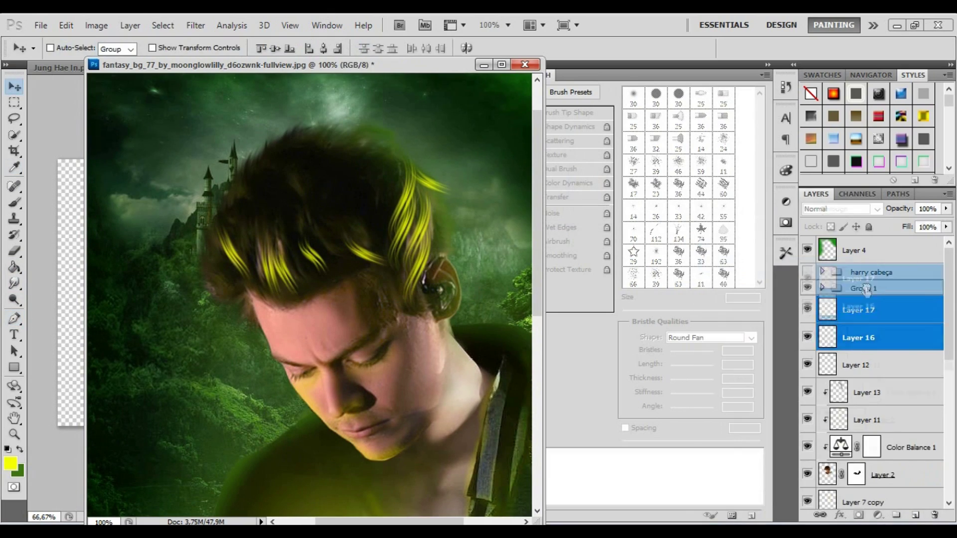
key("b")
scroll(700, 212, "down", 5)
scroll(700, 211, "down", 3)
left_click(259, 264, "alt")
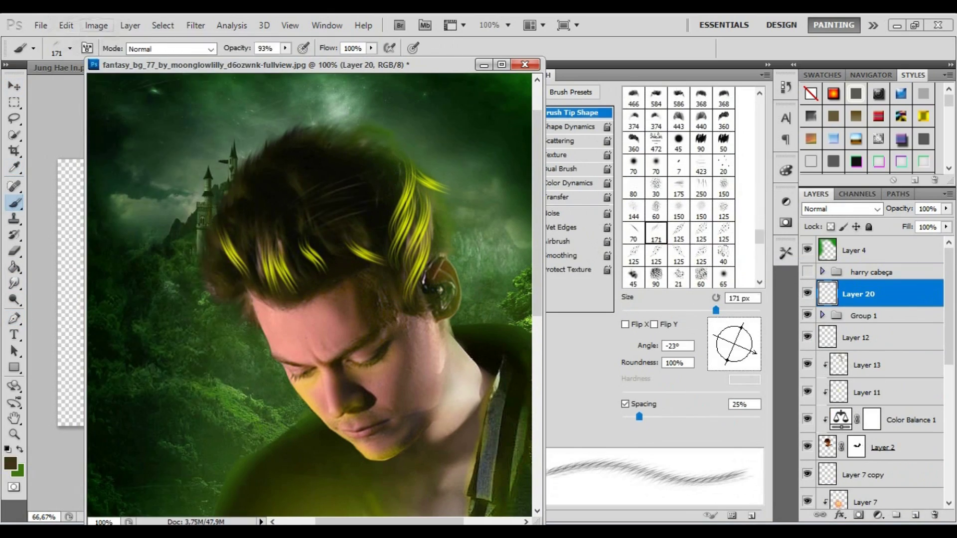
left_click(656, 277)
Paint scattered strokes over the hair using a 125 px brush preset.
left_click(70, 48)
left_click(96, 190)
key("Return")
left_click(71, 49)
left_click(40, 154)
left_click_drag(359, 144, 399, 179)
Select Group 1 in the layer stack, delete, and open the blend mode list.
left_click(71, 49)
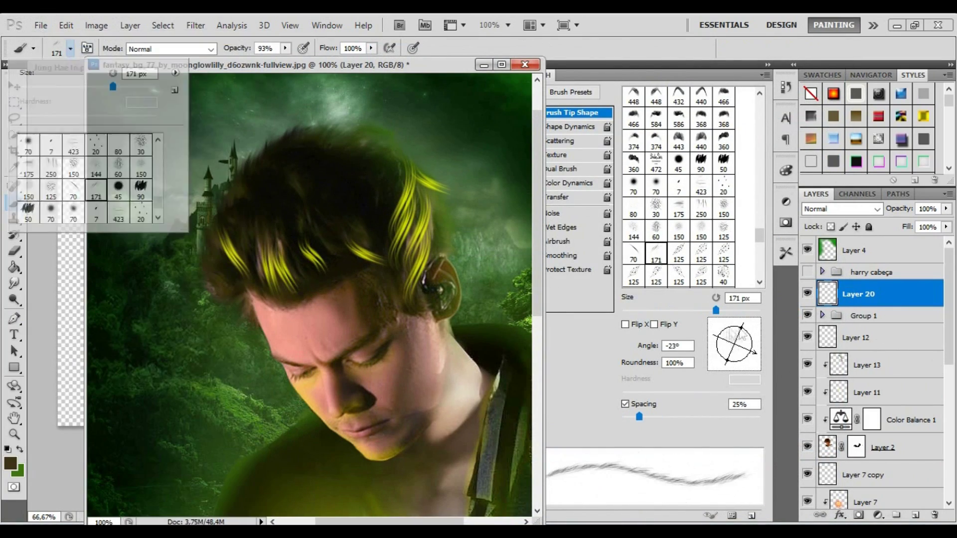
key("Delete")
left_click(837, 209)
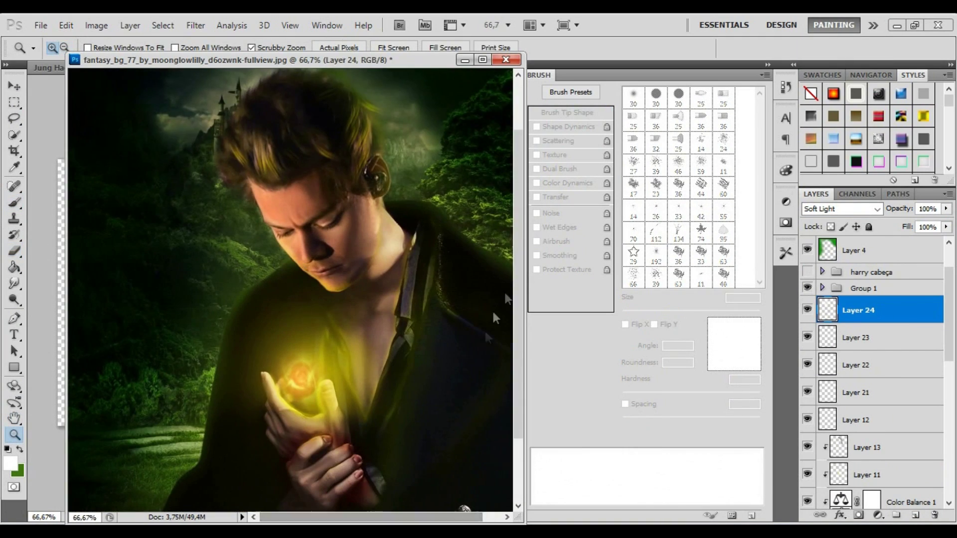
key("b")
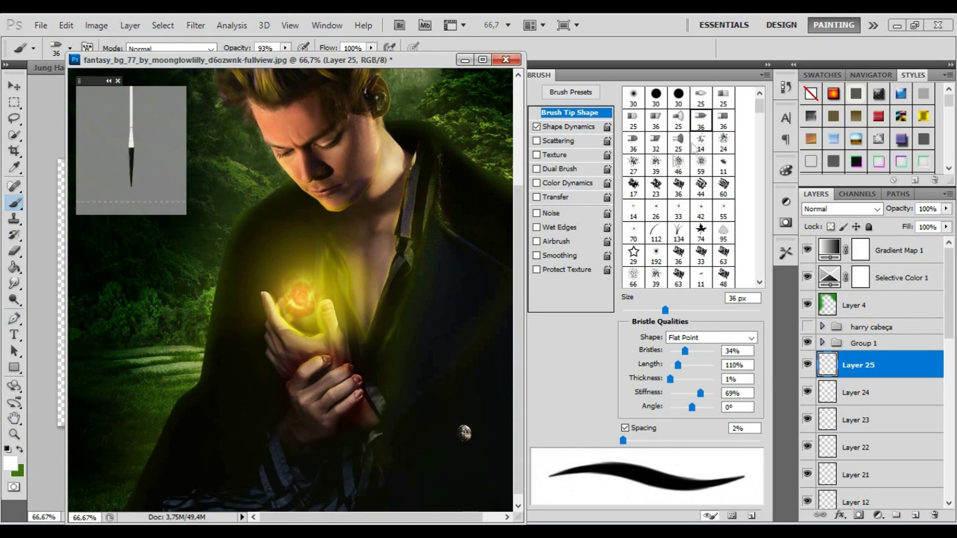
Stroke a Pen path along the coat's left edge with the brush, trying Soft Light and another blend mode, then undoing the last.
key("p")
left_click_drag(274, 195, 296, 164)
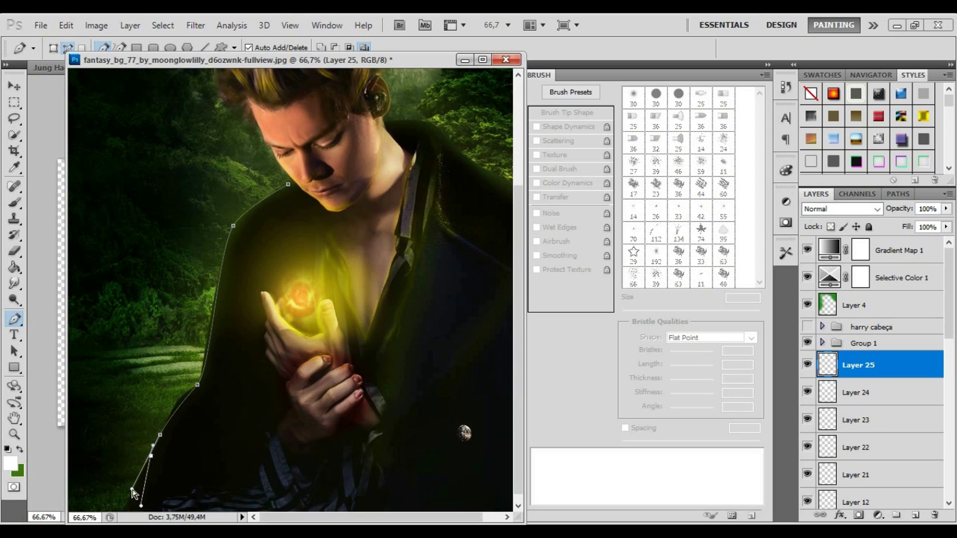
right_click(185, 299)
left_click(257, 370)
left_click(562, 190)
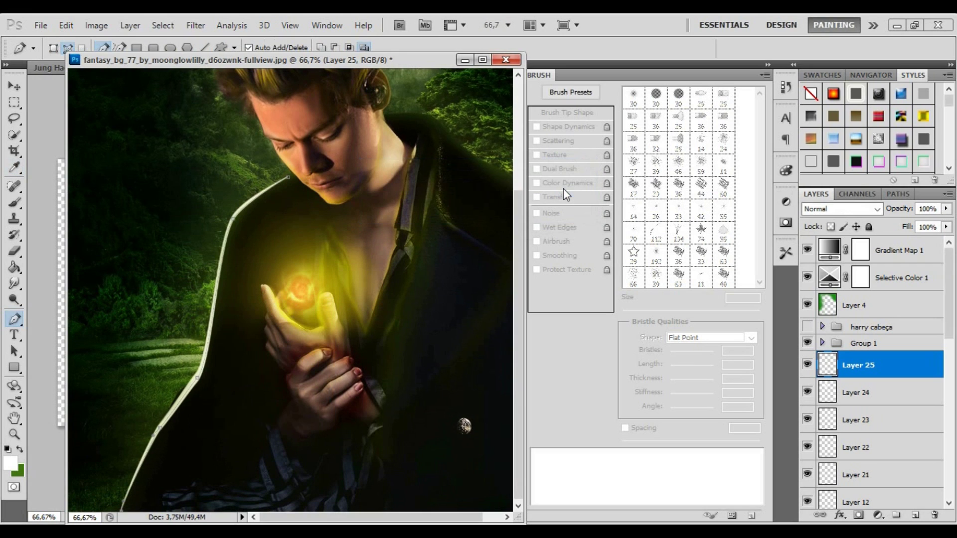
left_click(842, 209)
left_click(842, 188)
left_click(842, 209)
left_click(843, 216)
left_click(66, 24)
left_click(92, 67)
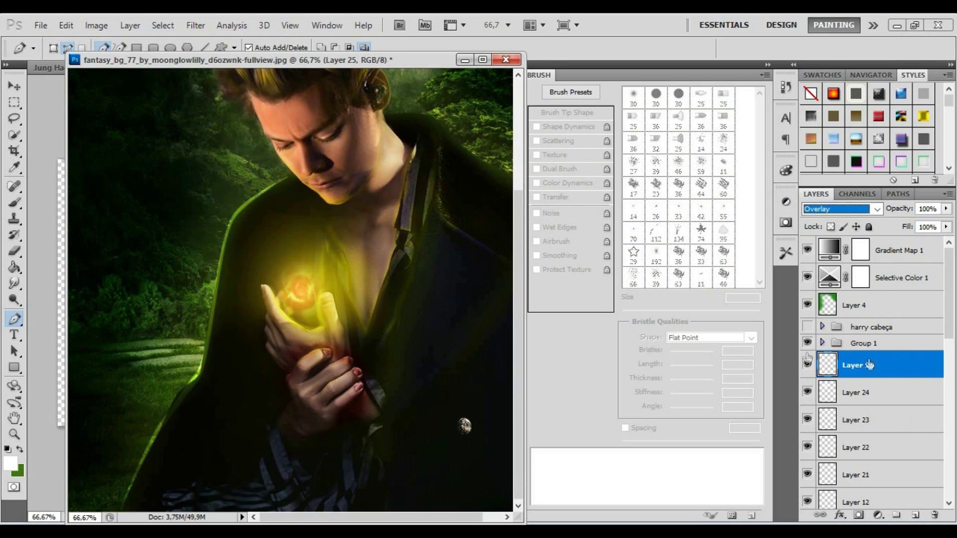
Add a new empty layer and reduce the brush size to 19 px.
key("ctrl+t")
key("Escape")
key("p")
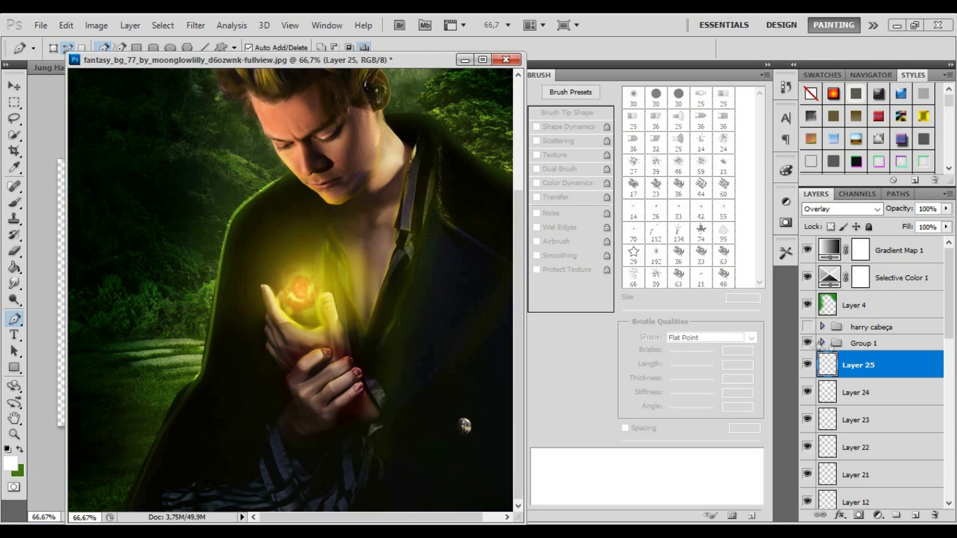
key("ctrl+shift+alt+n")
left_click(808, 392)
key("b")
left_click_drag(657, 309, 644, 309)
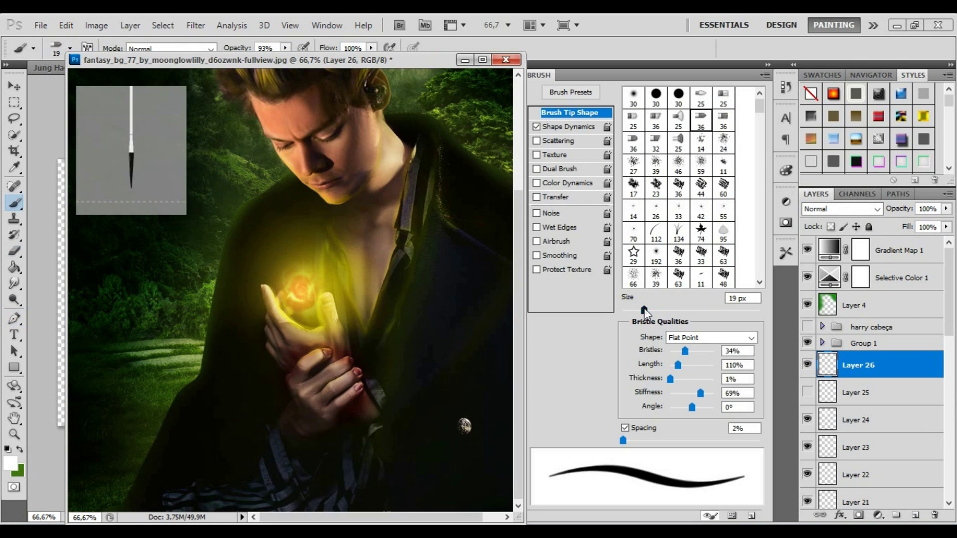
Stroke a new Pen path along the coat's edge and set that layer to Overlay.
left_click(243, 207)
left_click_drag(271, 191, 292, 173)
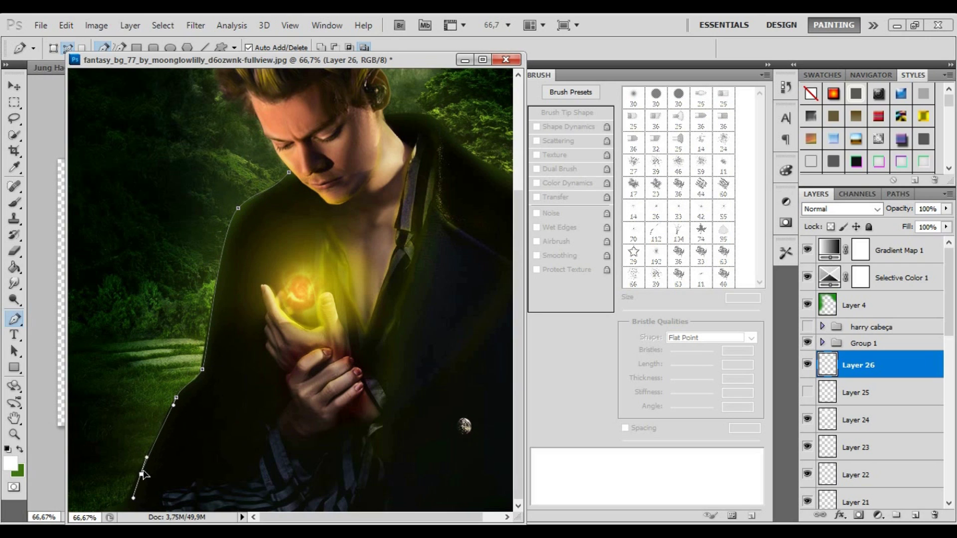
right_click(255, 271)
left_click(313, 367)
left_click(523, 177)
left_click(843, 209)
left_click(865, 219)
Stroke the upper and lower lapel paths in white and set the lapel layer to Overlay.
scroll(409, 221, "right", 2)
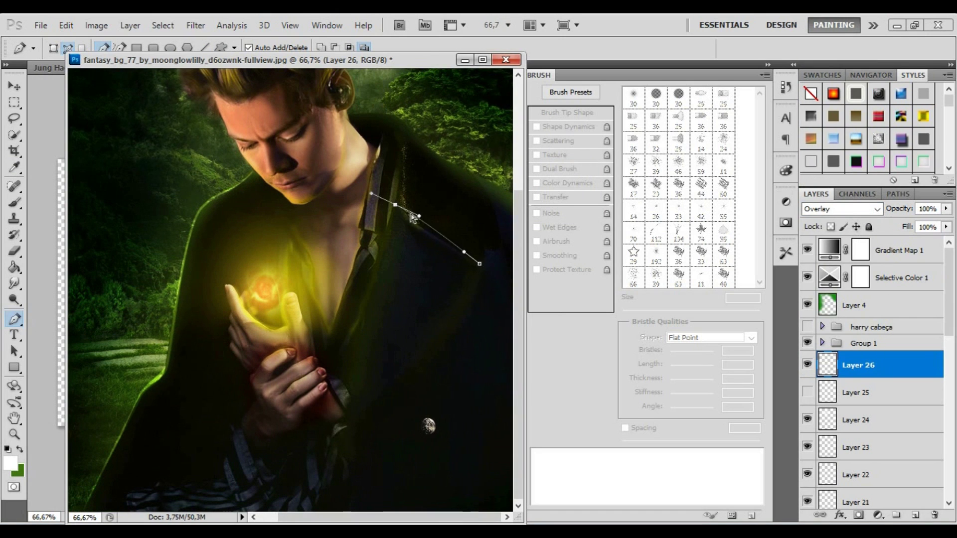
right_click(412, 230)
left_click(455, 309)
key("Return")
right_click(356, 420)
key("Return")
scroll(486, 272, "up", 2)
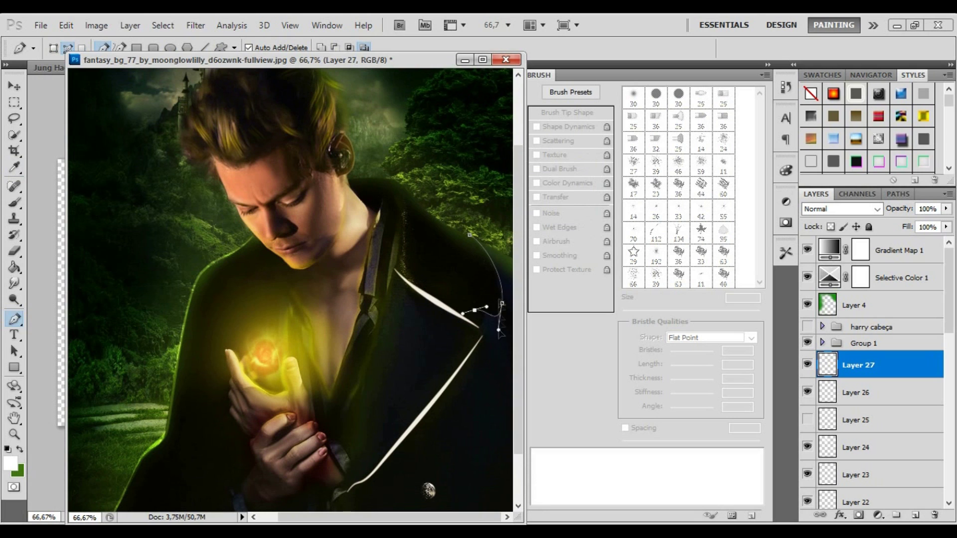
scroll(516, 275, "down", 2)
key("shift+alt+o")
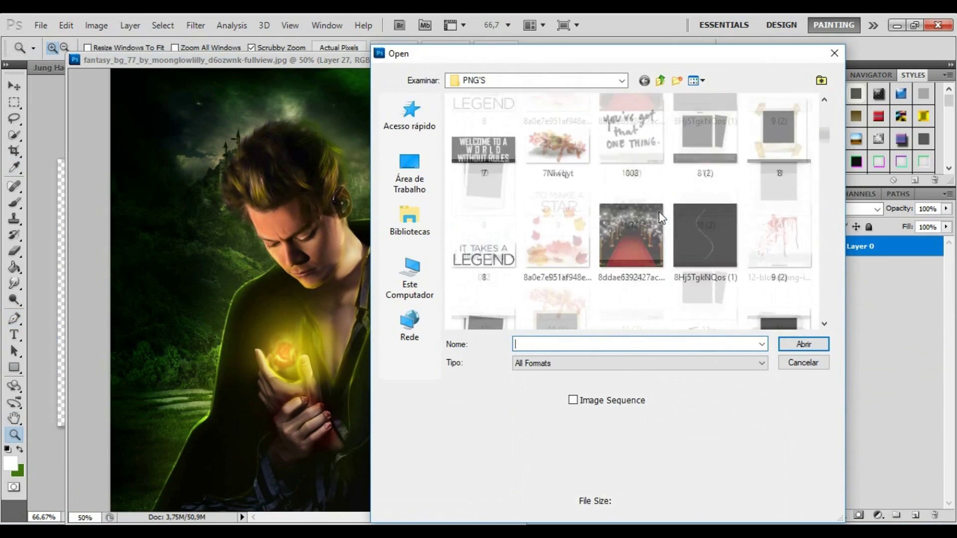
scroll(661, 218, "down", 5)
scroll(660, 218, "down", 5)
scroll(661, 218, "down", 5)
scroll(660, 217, "down", 5)
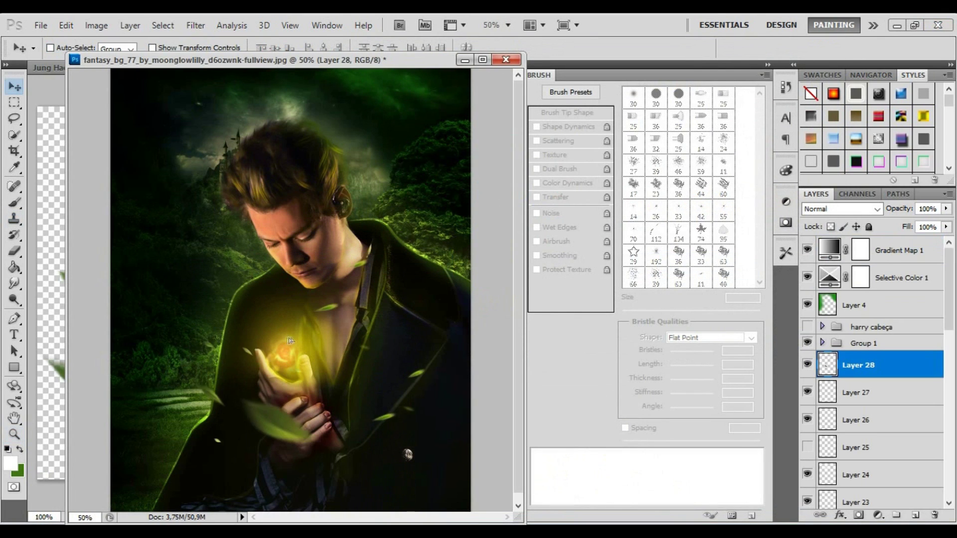
Duplicate the Layer 28 leaves and move the copy to spread leaves across the image.
left_click(339, 279, "alt")
right_click(867, 365)
key("Return")
key("v")
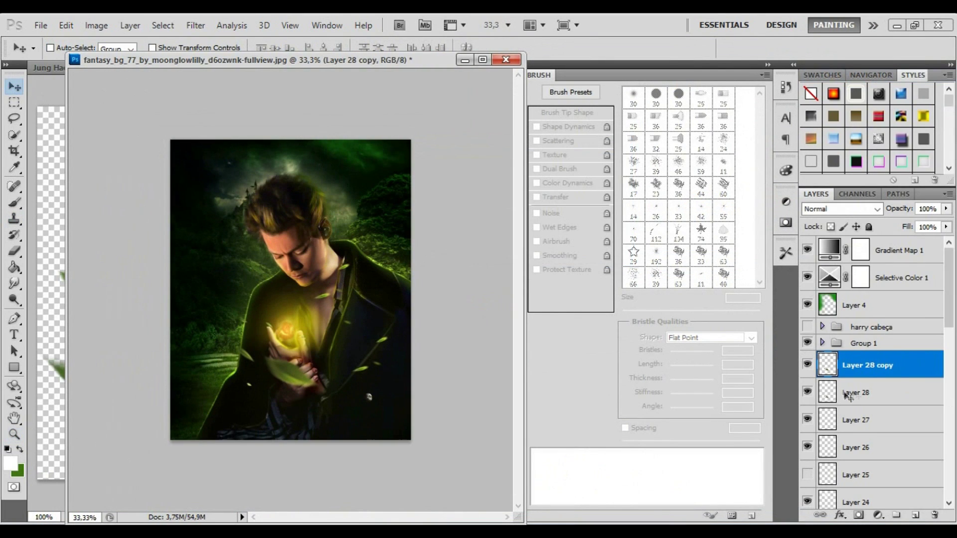
left_click_drag(858, 394, 858, 260)
left_click_drag(282, 316, 212, 191)
Make a second copy of the leaves layer and move it elsewhere on the image.
right_click(852, 250)
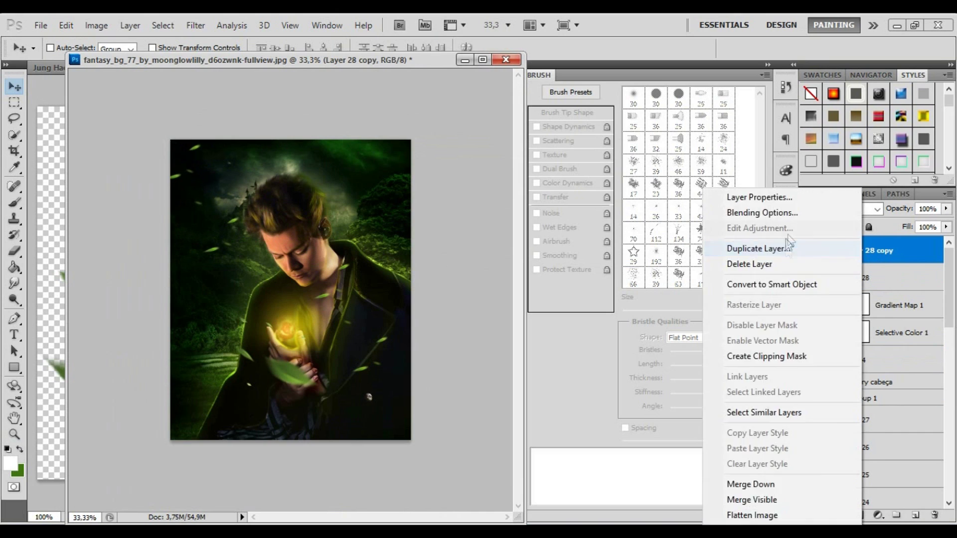
left_click(763, 124)
key("Return")
left_click_drag(299, 207, 373, 192)
left_click(66, 25)
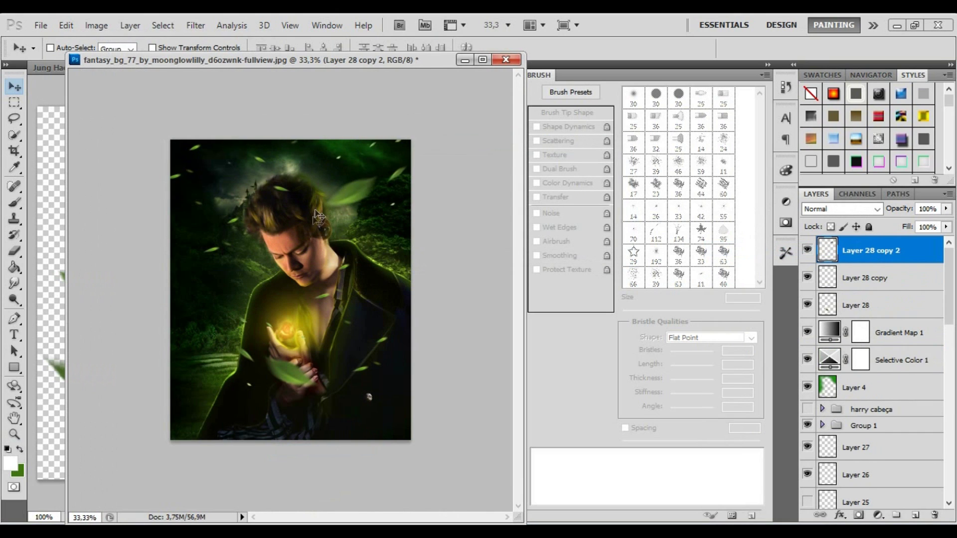
Make a third copy of the leaves layer, then a fourth with Ctrl+J.
right_click(879, 252)
left_click(807, 249)
key("Return")
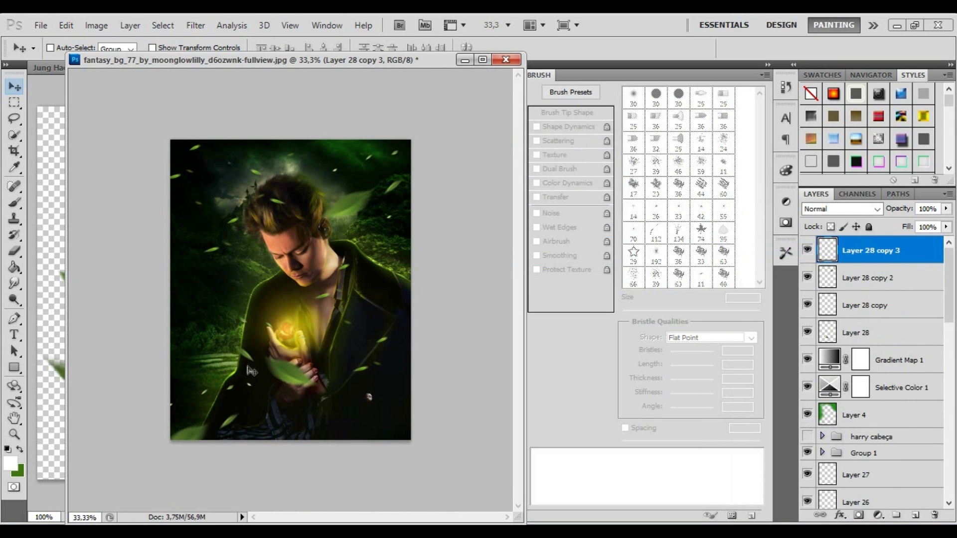
key("ctrl+j")
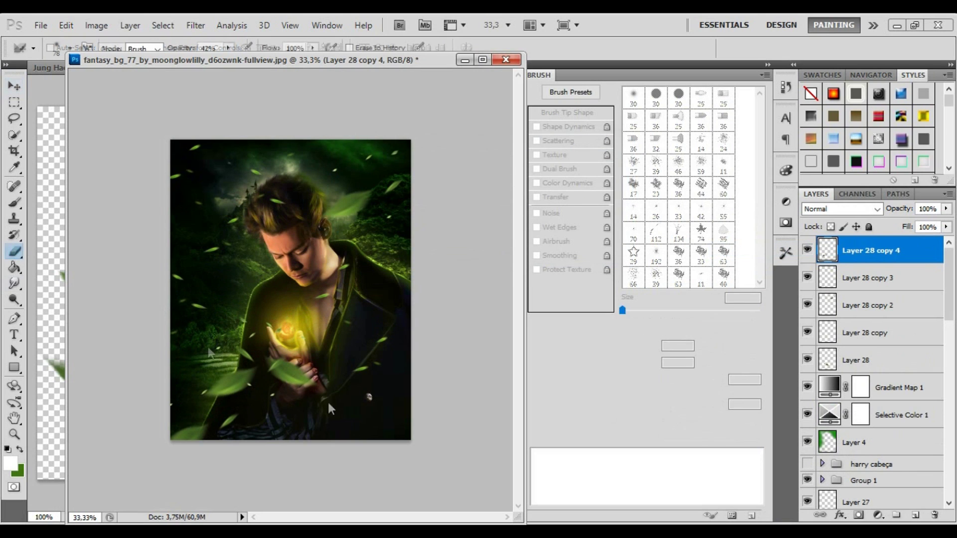
left_click(14, 253)
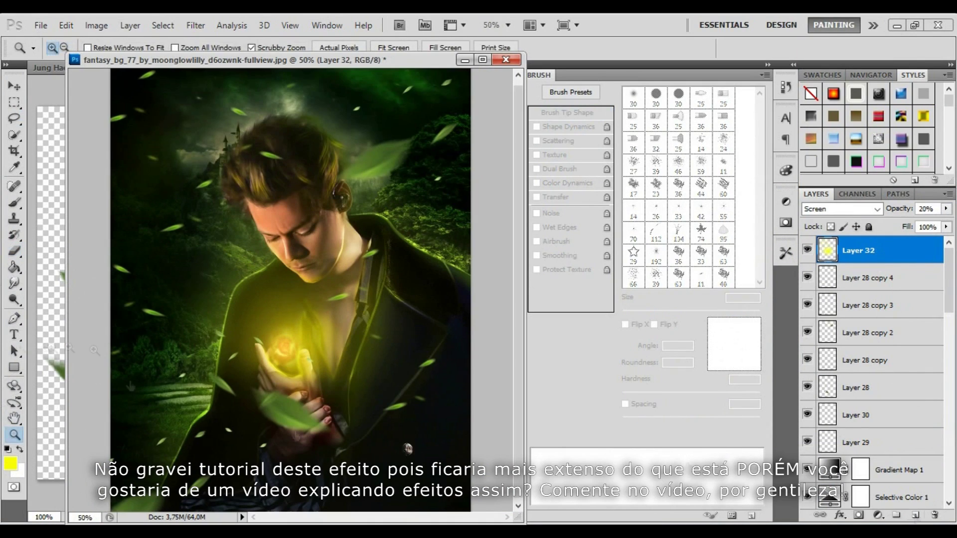
Apply a Wave warp to the 'a light' title and make its text white.
key("t")
left_click(205, 269)
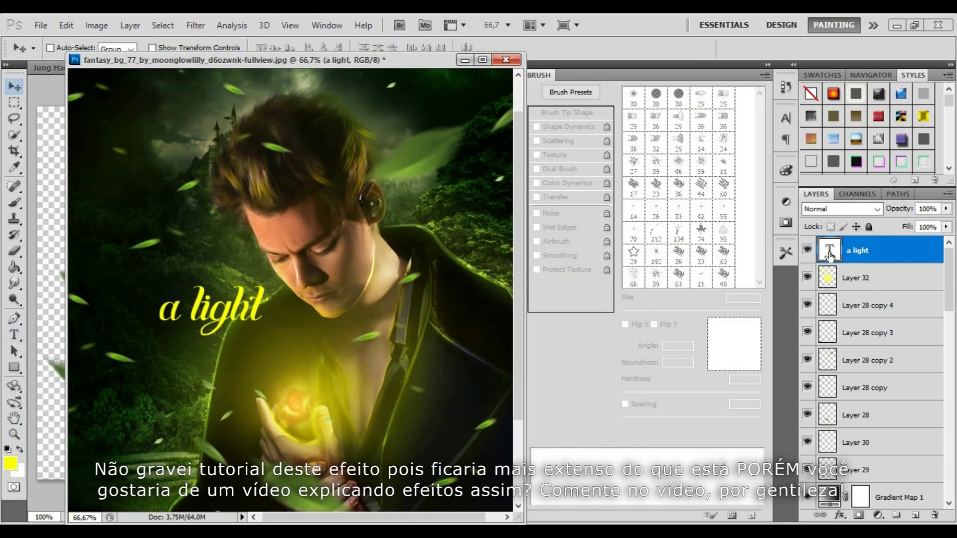
double_click(829, 252)
left_click(513, 47)
left_click(483, 155)
left_click(449, 324)
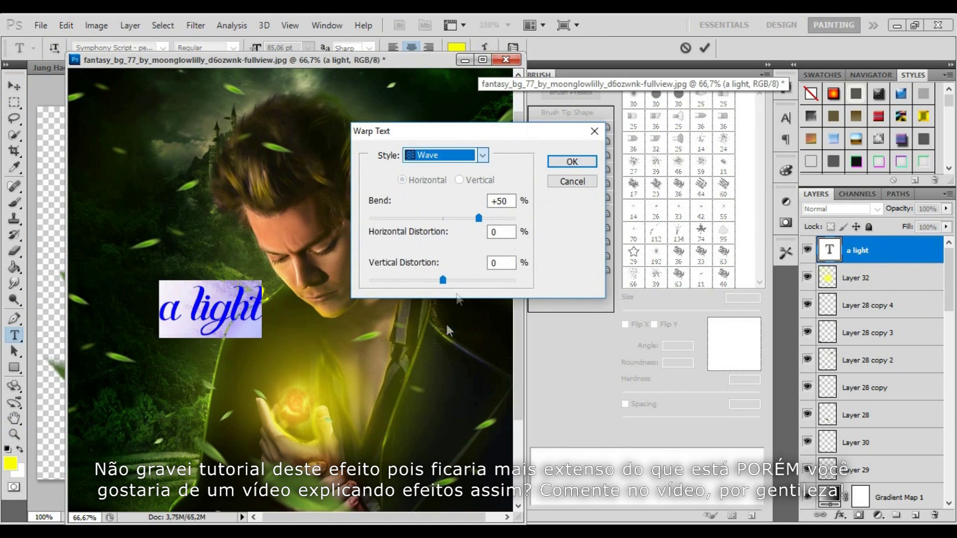
left_click(572, 162)
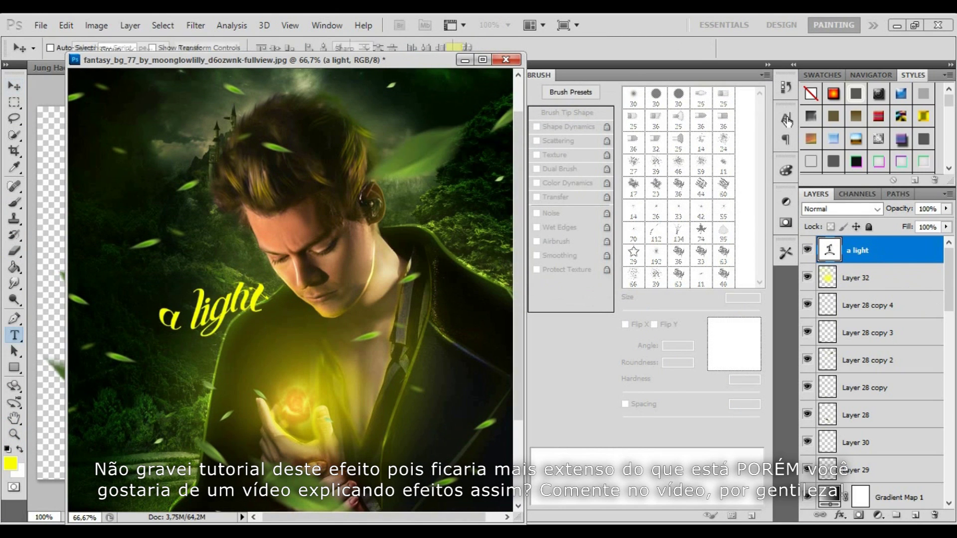
left_click(786, 118)
left_click(737, 200)
left_click(923, 216)
Duplicate the title as 'in the', with a reduced, skewed Wave warp, placed beneath 'a light'.
right_click(877, 246)
left_click(738, 150)
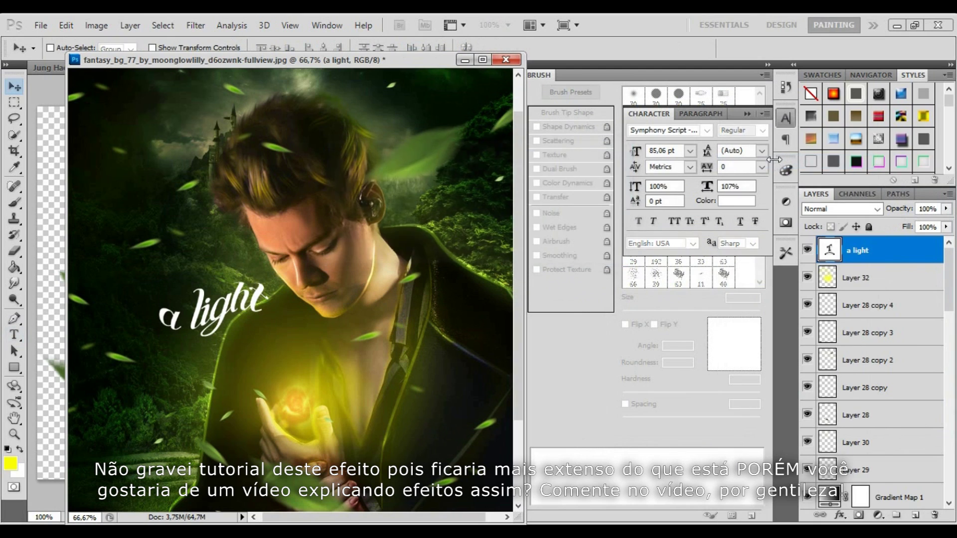
double_click(829, 250)
type("in the")
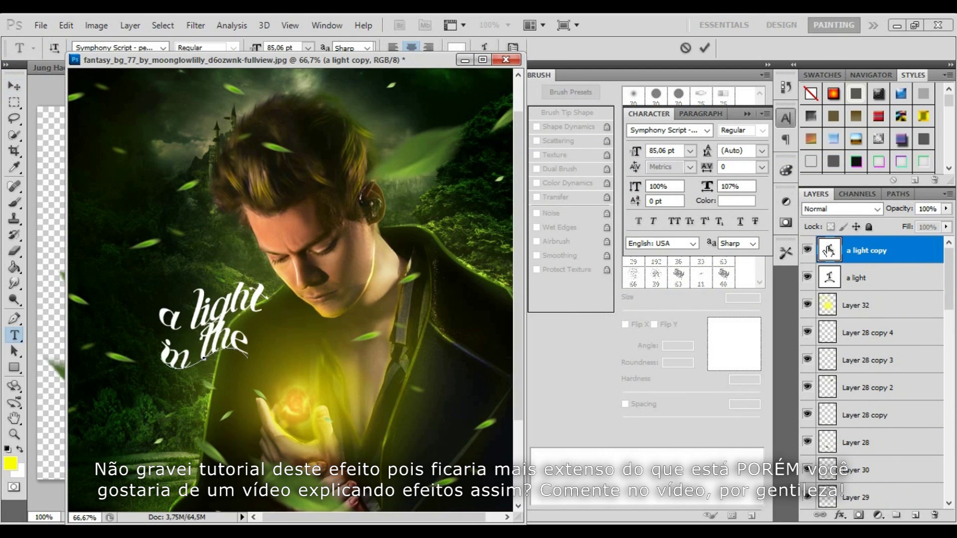
left_click(513, 47)
left_click(470, 155)
left_click(464, 218)
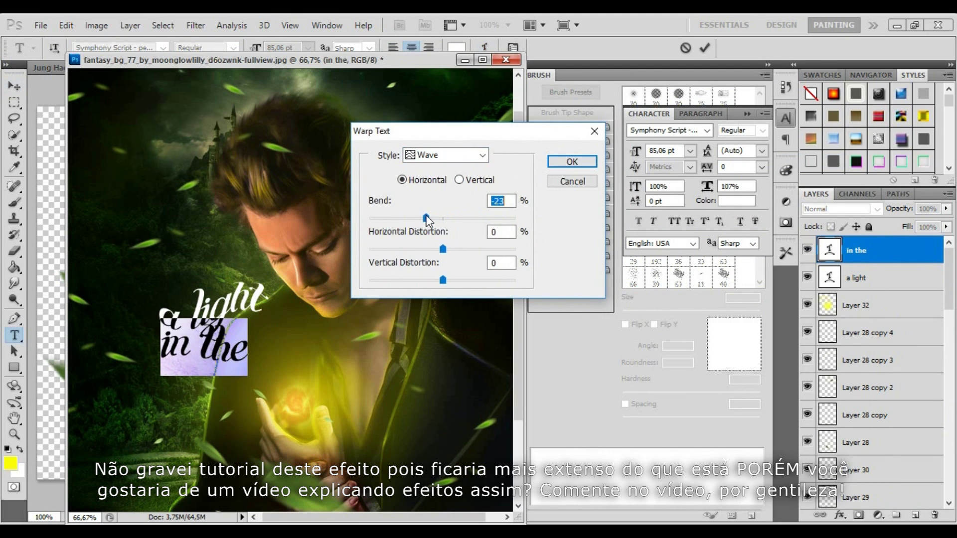
left_click_drag(448, 248, 431, 248)
left_click(572, 162)
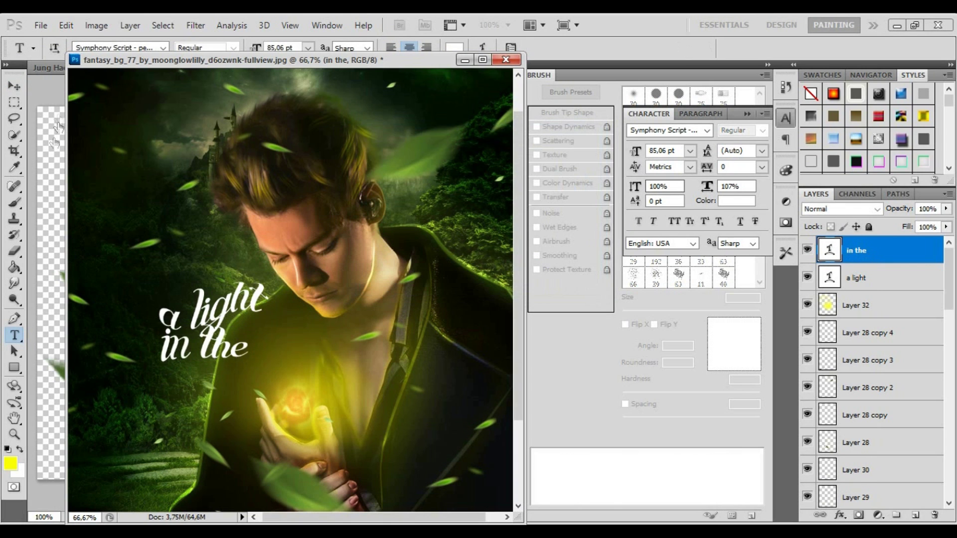
left_click(15, 86)
left_click_drag(240, 358, 214, 355)
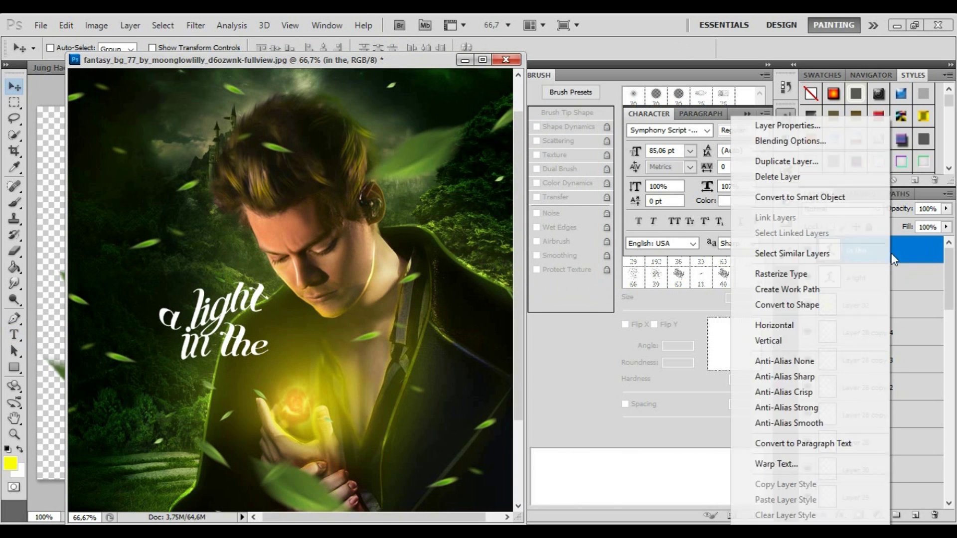
Duplicate the 'in the' layer, retype it as 'dark', and move it below.
left_click(260, 349, "ctrl")
right_click(863, 256)
left_click(758, 161)
key("Return")
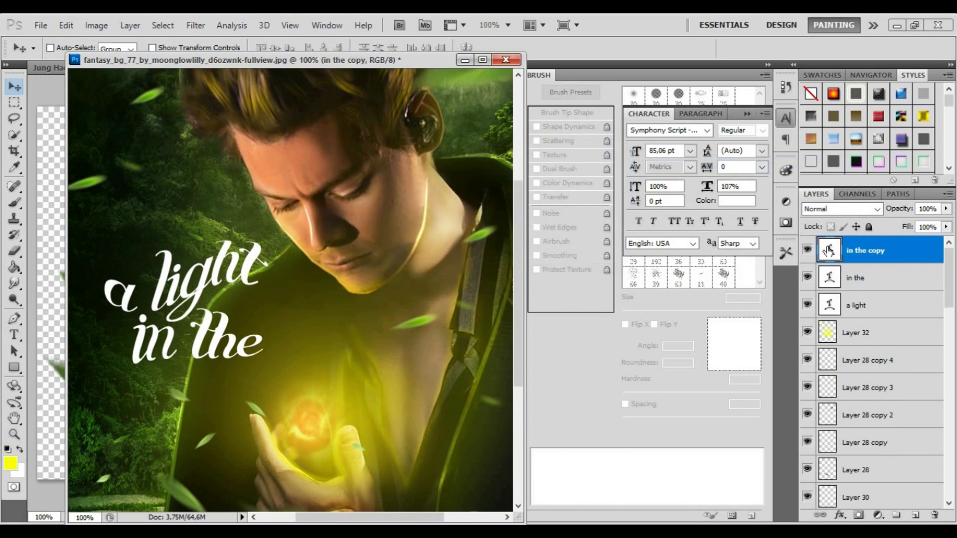
double_click(829, 248)
left_click(15, 86)
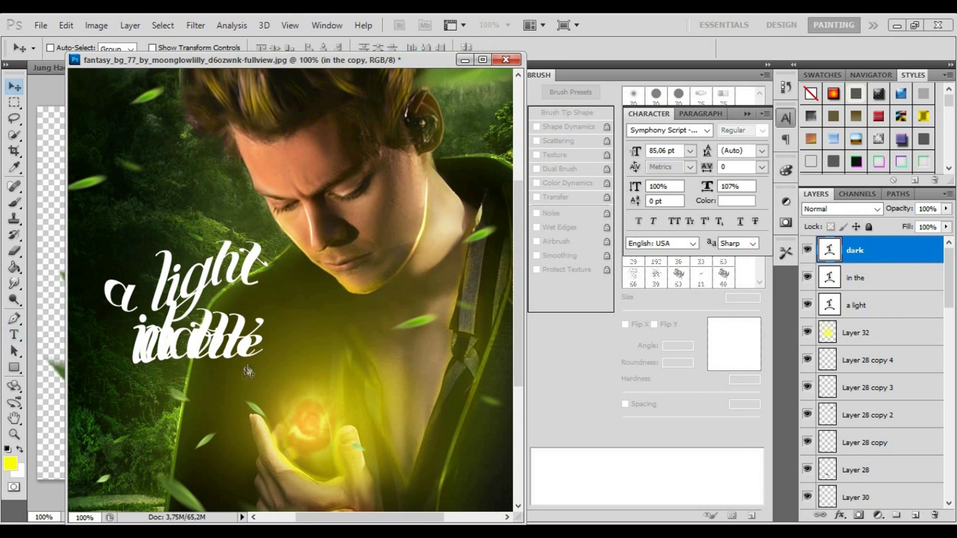
left_click_drag(263, 347, 274, 393)
Capitalise it to 'Dark', adjust its Wave horizontal distortion, and shift it upward.
double_click(830, 249)
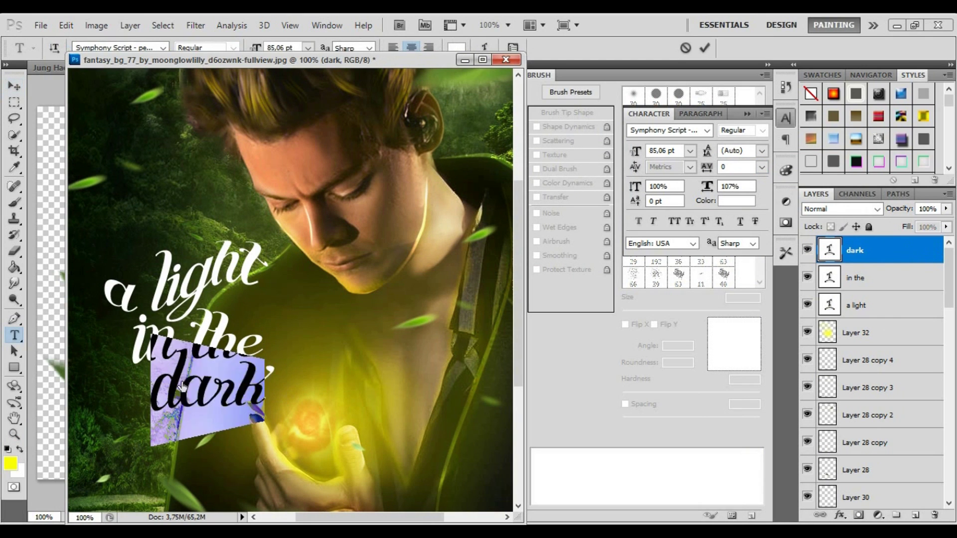
left_click_drag(179, 389, 154, 383)
left_click(14, 86)
mouse_move(221, 383)
left_mouse_down()
mouse_move(191, 395)
mouse_move(294, 361)
left_mouse_up()
left_click_drag(435, 249, 466, 250)
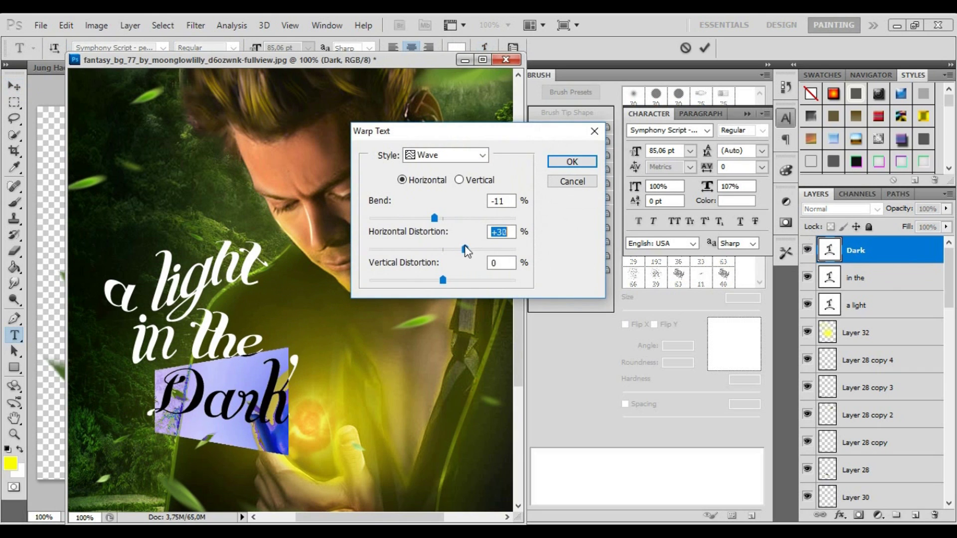
left_click(572, 162)
left_click(14, 86)
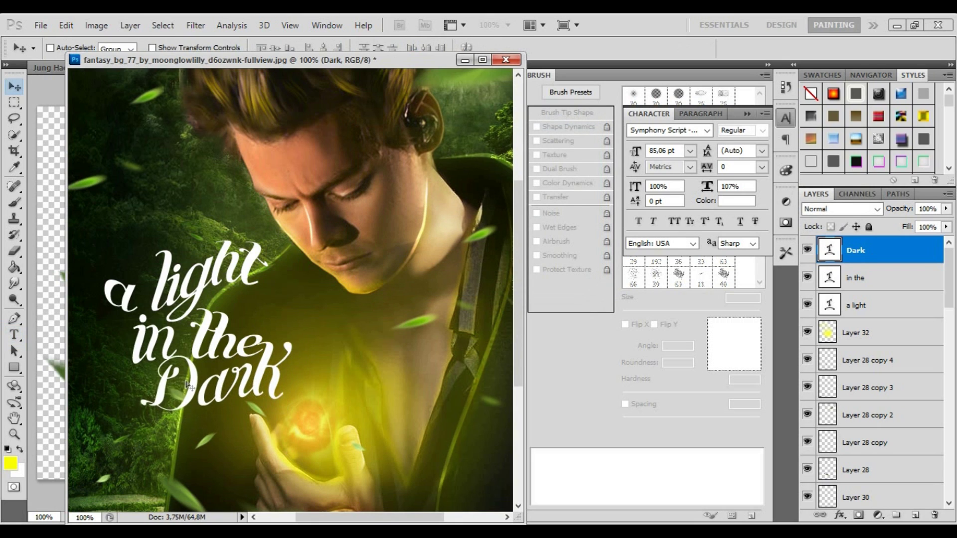
left_click_drag(192, 409, 190, 385)
Reconfirm the Wave warp on 'in the' and nudge it slightly upward.
left_click(829, 277)
double_click(829, 278)
left_click(485, 48)
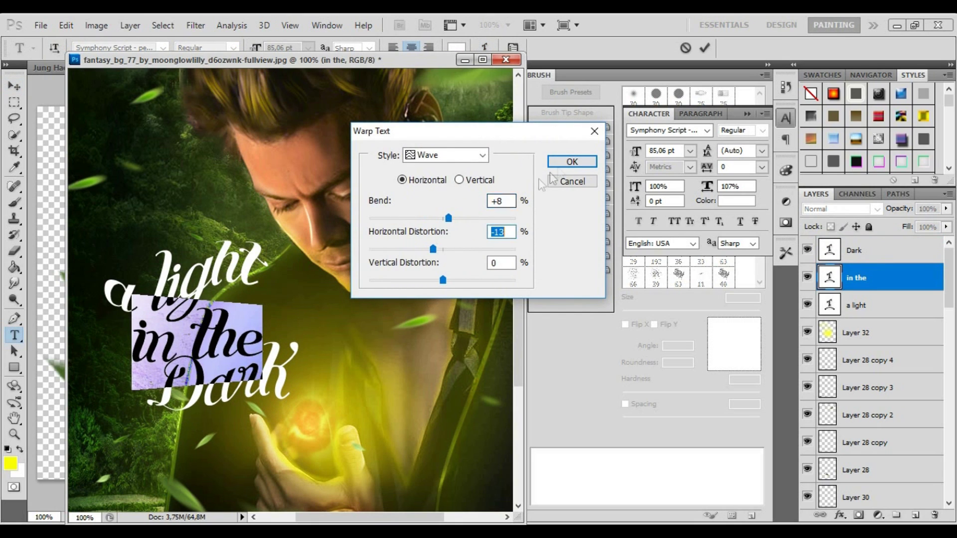
left_click(572, 161)
left_click(14, 86)
left_click_drag(209, 349, 209, 343)
Nudge 'Dark', move all three title lines up-left together, and zoom out to view the poster.
left_click(223, 378, "ctrl")
key("Up")
key("Up")
key("Up")
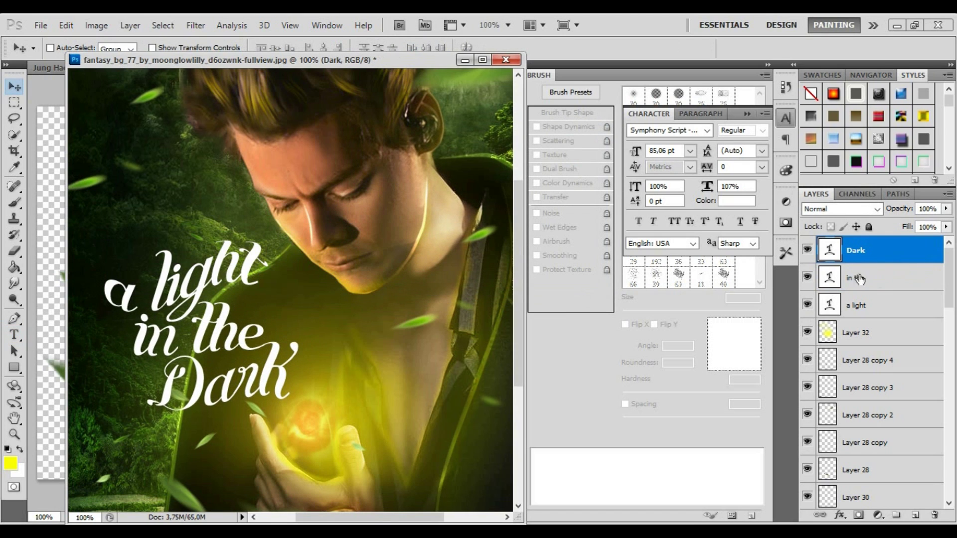
left_click(857, 305, "shift")
left_click_drag(199, 324, 185, 299)
key("z")
left_click(103, 178, "alt")
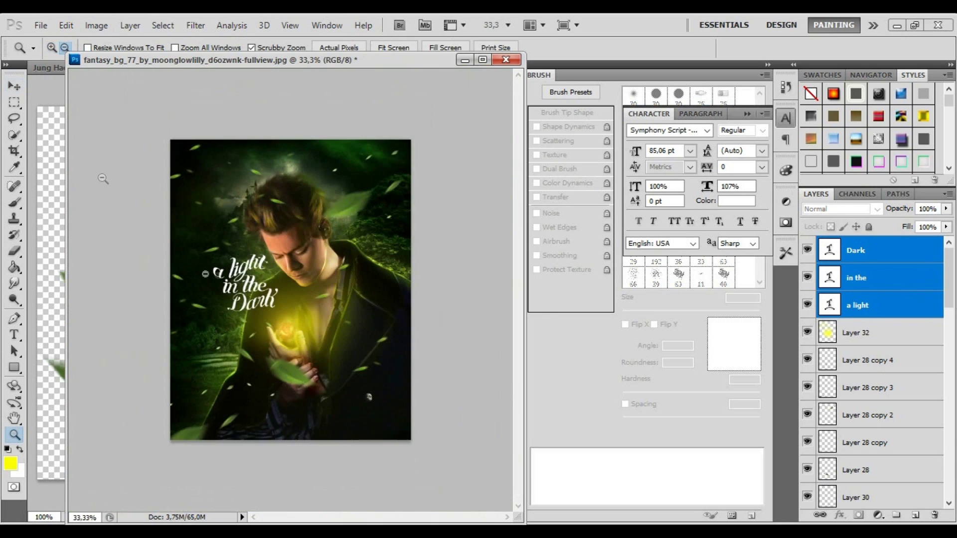
Shift the title slightly left, group it as 'fontes', duplicate the group, and hide the original.
key("ctrl+plus")
key("ctrl+t")
left_click_drag(270, 326, 256, 323)
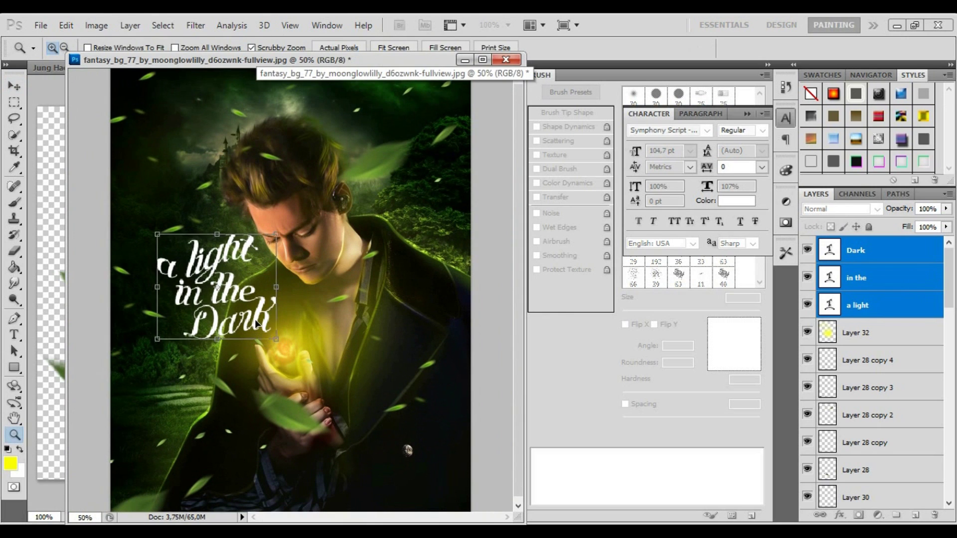
key("Return")
key("ctrl+g")
key("ctrl+j")
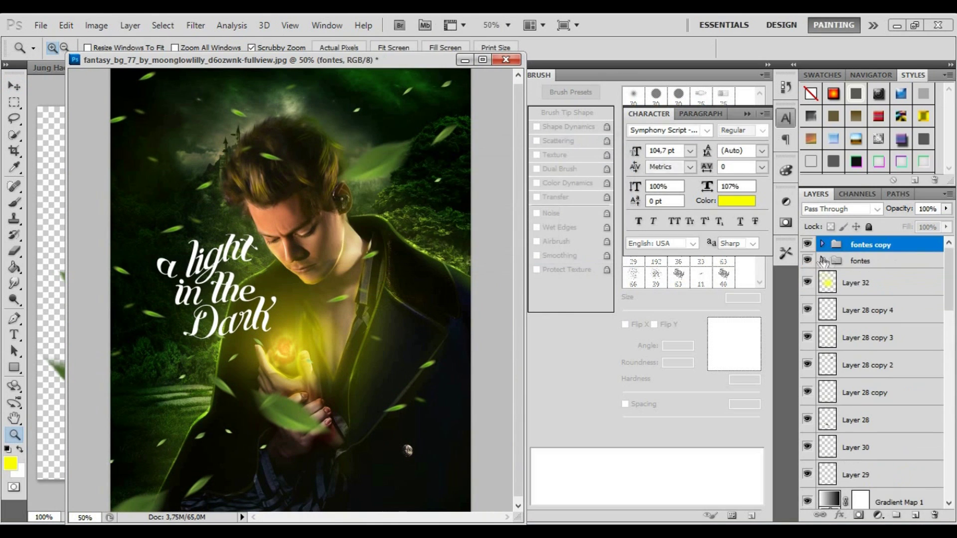
left_click(822, 245)
left_click(807, 343)
Give the Dark text an Inner Glow at 87% opacity.
left_click(892, 268)
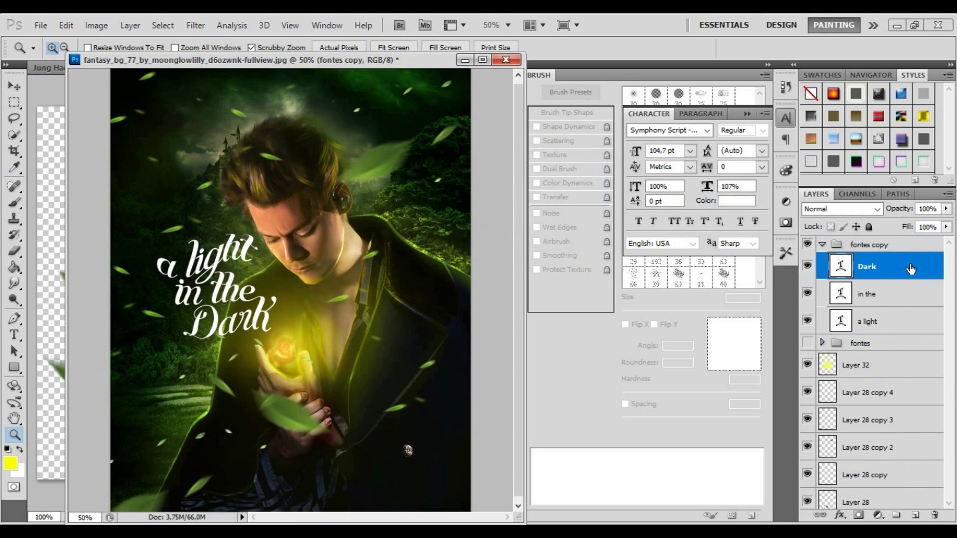
double_click(911, 269)
left_click(519, 233)
left_click(644, 222)
key("Return")
left_click_drag(708, 191, 722, 191)
key("Return")
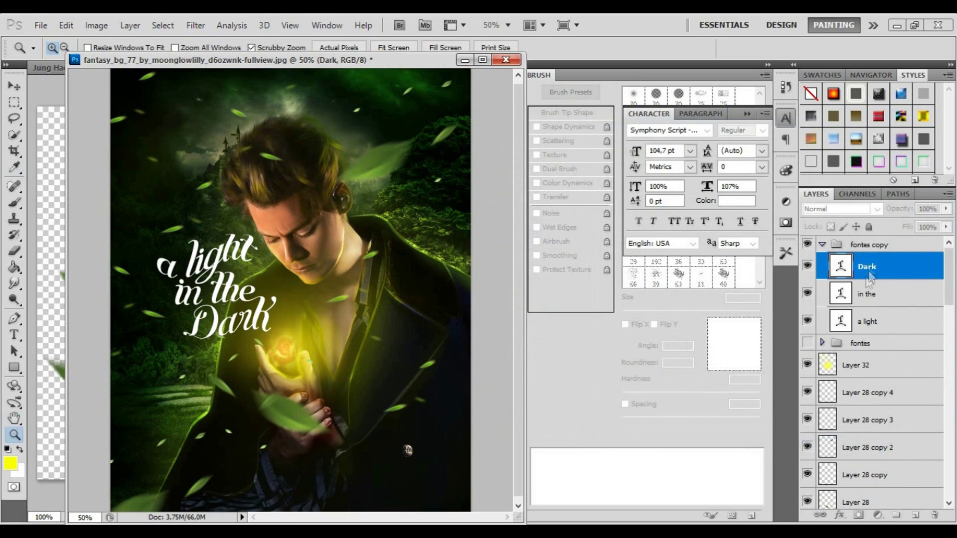
Add an Outer Glow to Dark with a wider spread and size.
key("ctrl+alt+0")
double_click(886, 263)
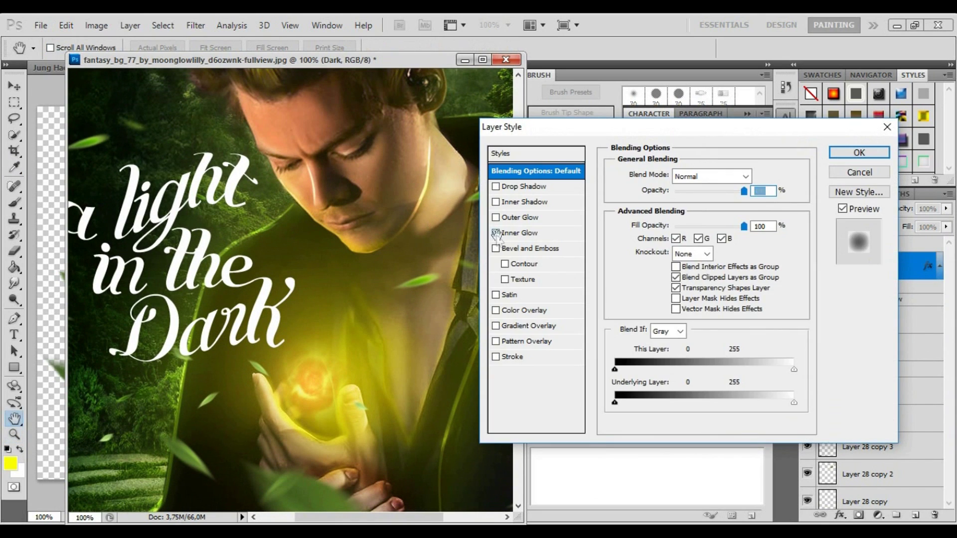
left_click(496, 217)
left_click(644, 222)
key("Return")
left_click_drag(665, 290, 665, 278)
key("Return")
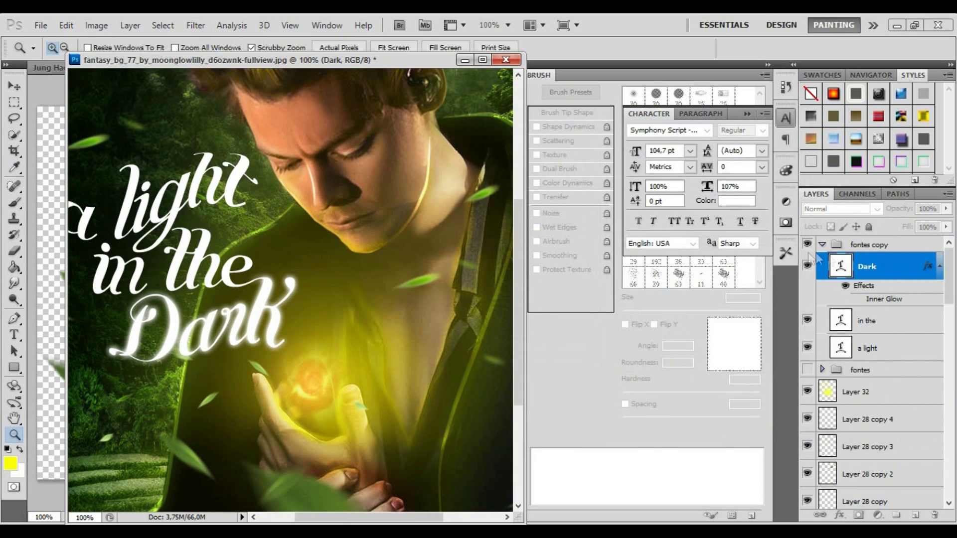
left_click(880, 363)
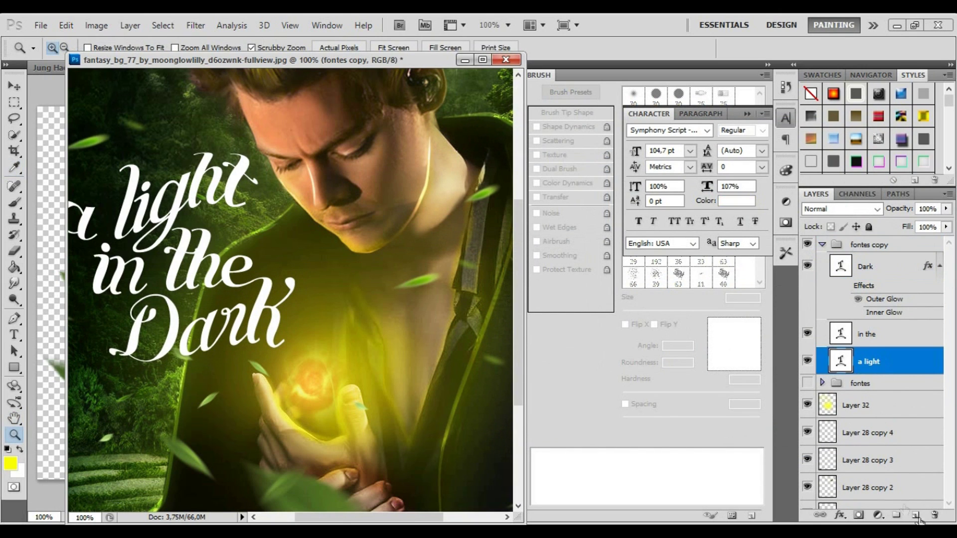
Place the 'a light' layer directly above Layer 33 and convert it to a smart object.
right_click(880, 361)
key("Escape")
left_click_drag(880, 388, 884, 363)
right_click(885, 363)
key("Escape")
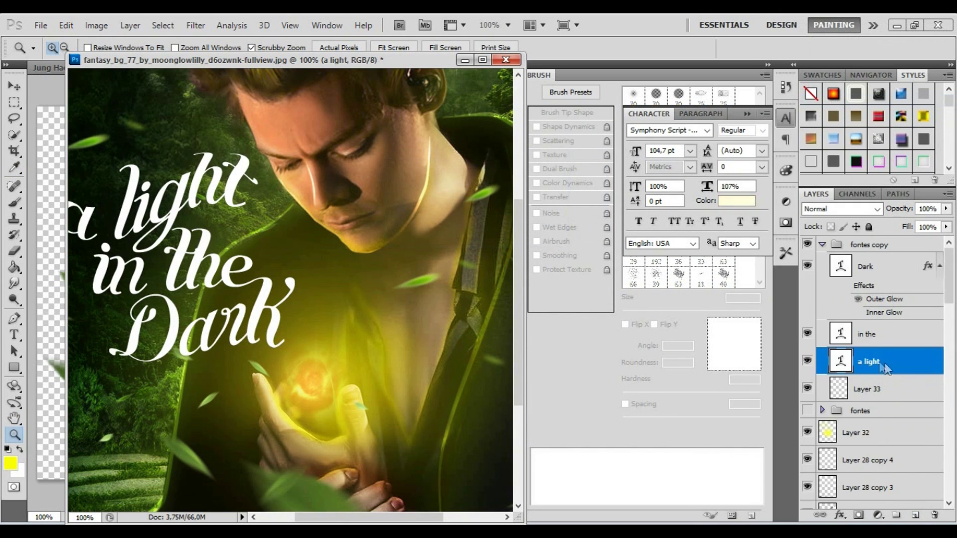
right_click(887, 363)
left_click(788, 198)
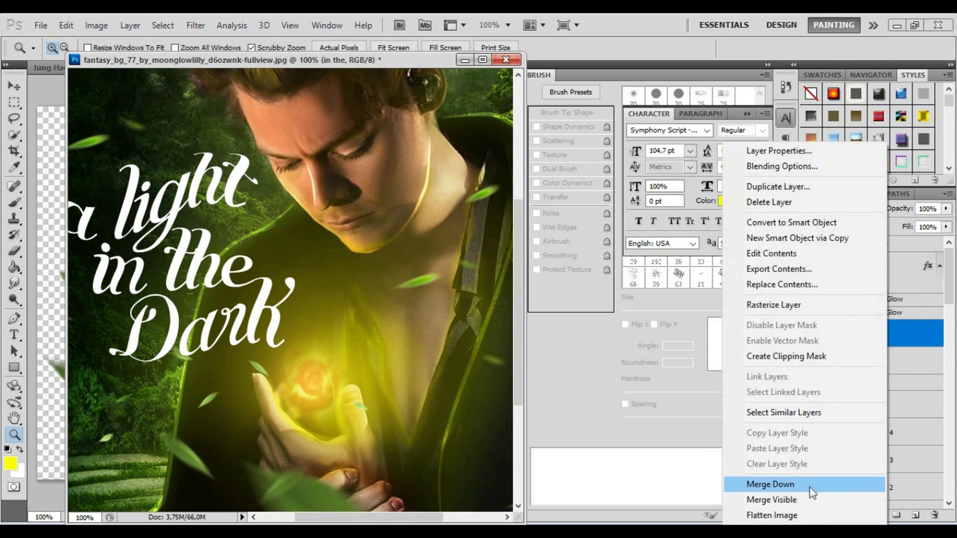
Merge the title layers into Layer 33 and duplicate the merged layer.
left_click(880, 265)
right_click(881, 265)
left_click(783, 197)
right_click(872, 267)
left_click(758, 483)
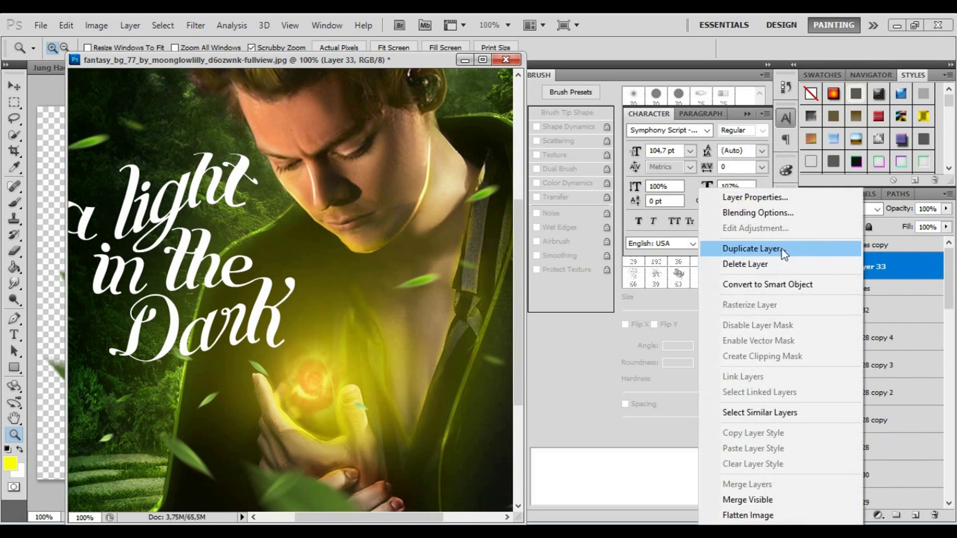
Box Blur the copy, then show Layer 33 above it at 25% opacity.
left_click(196, 25)
left_click(389, 184)
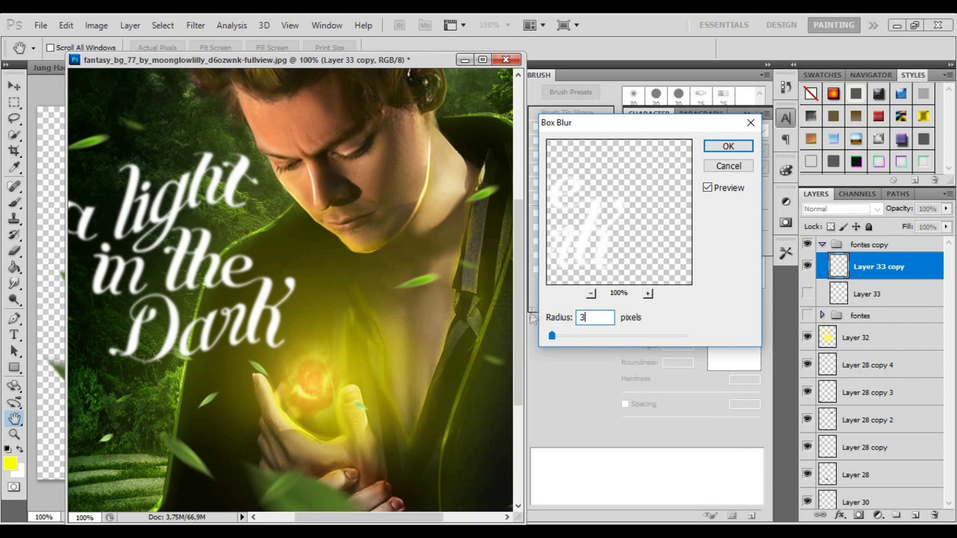
left_click(723, 144)
key("z")
left_click(808, 292)
left_click_drag(870, 294, 878, 264)
mouse_move(945, 209)
left_mouse_down()
mouse_move(894, 227)
mouse_move(905, 227)
left_mouse_up()
left_click(822, 245)
key("ctrl+minus")
key("ctrl+minus")
key("ctrl+minus")
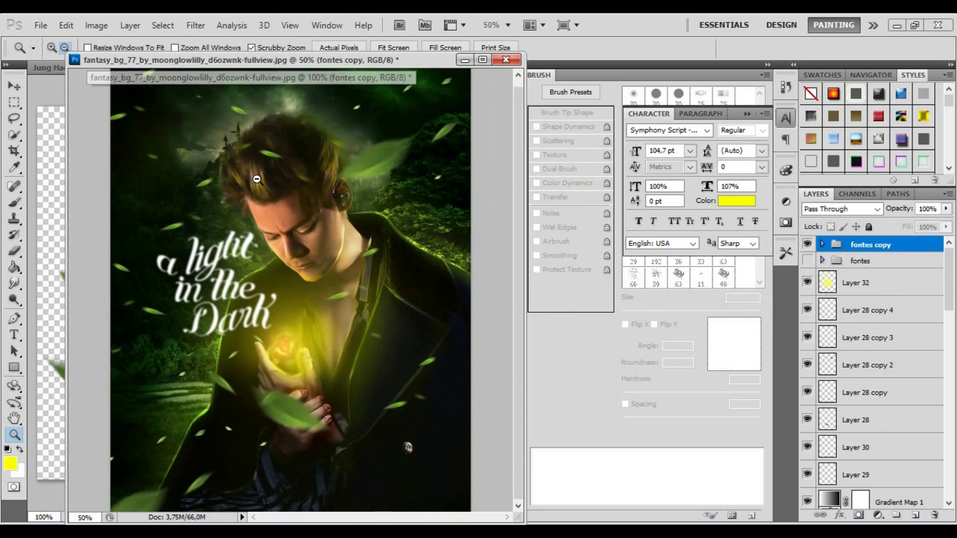
Duplicate the blurred Layer 33 copy and Liquify-warp the title letters.
left_click(52, 48)
left_click(823, 244)
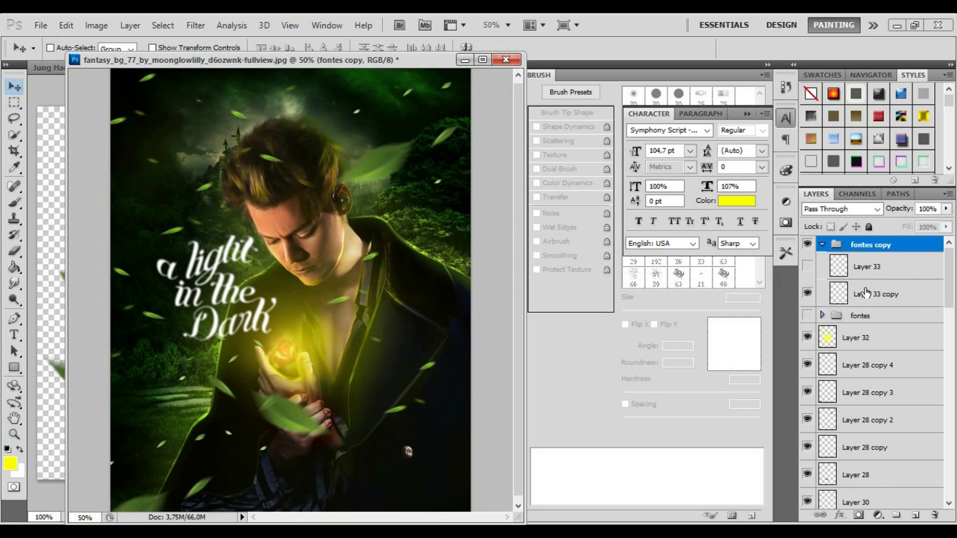
left_click(876, 294)
key("ctrl+j")
left_click(196, 25)
left_click(269, 107)
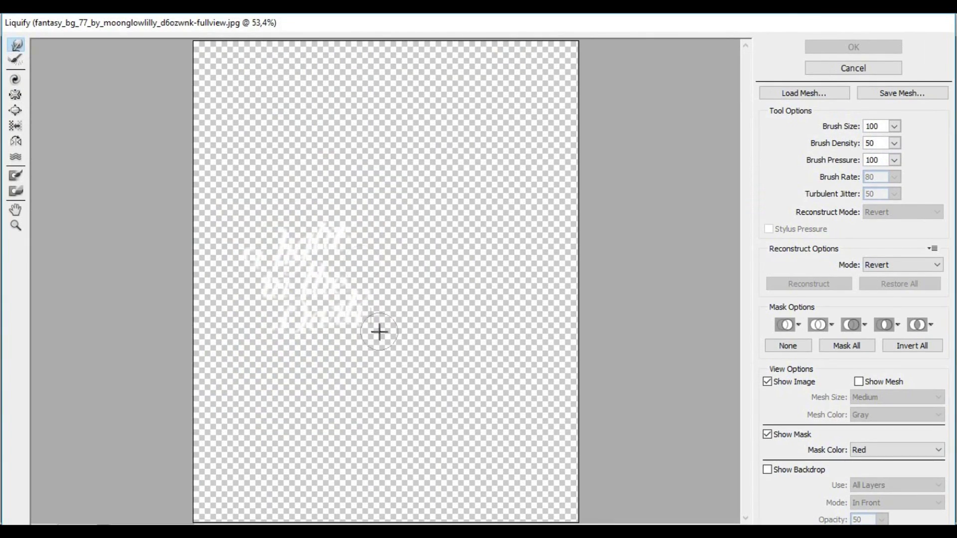
key("ctrl+1")
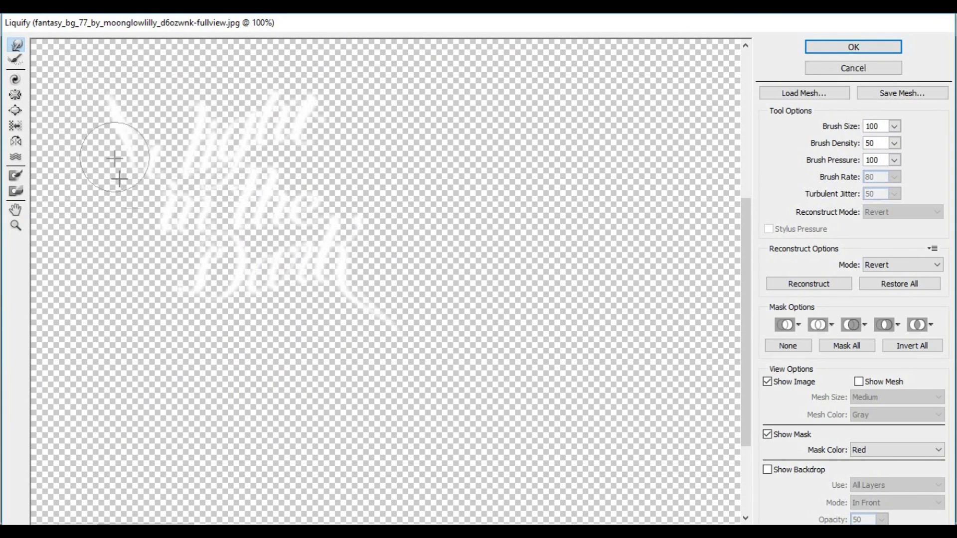
key("Return")
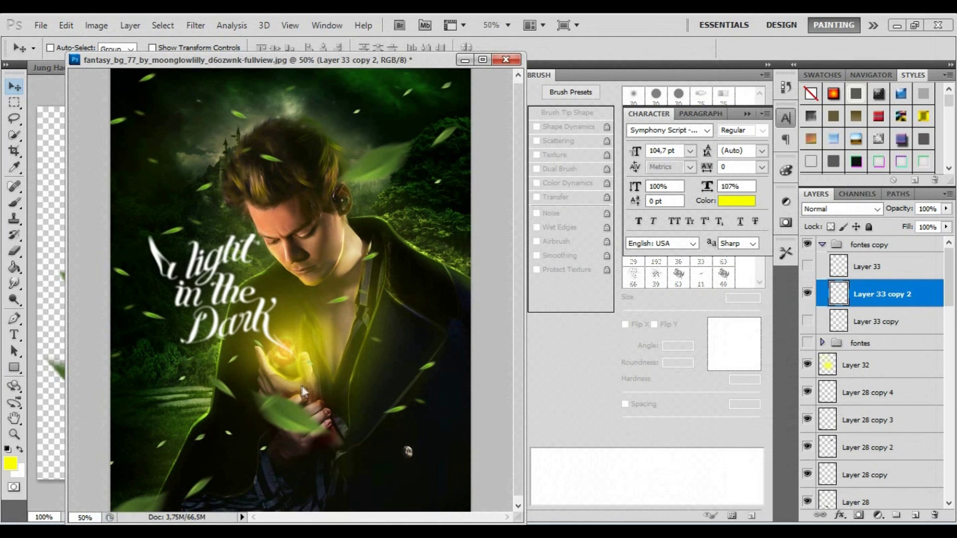
Apply a second Liquify warp to Layer 33 copy 2.
left_click(196, 26)
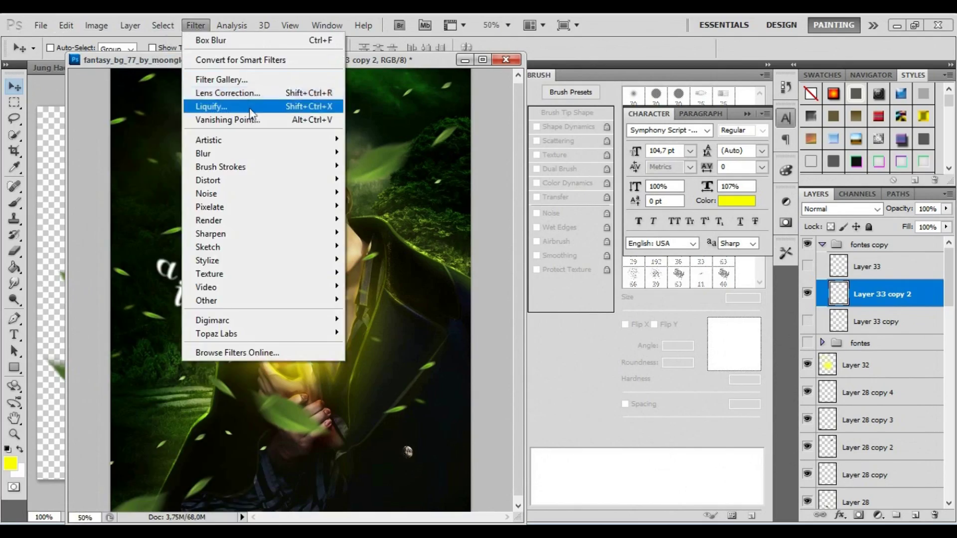
left_click(239, 101)
key("ctrl+1")
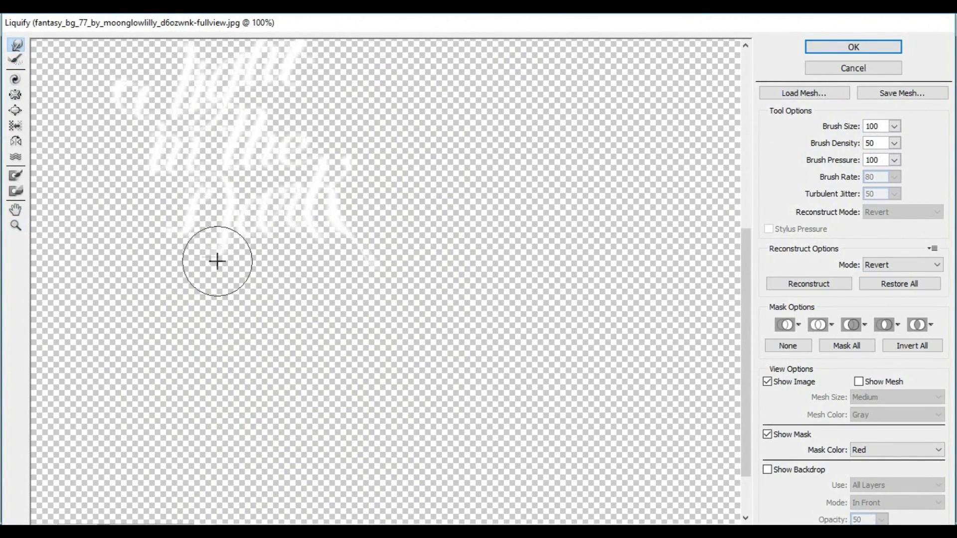
left_click(868, 47)
Add a new empty layer on top and pick the Brush for painting.
left_click(124, 96, "alt")
left_click(294, 244)
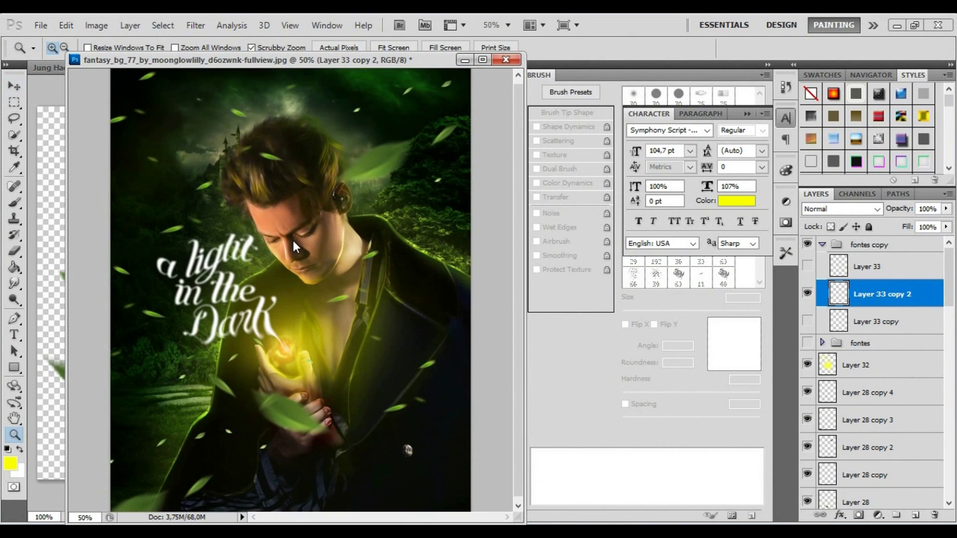
left_click(821, 247)
left_click(916, 515)
key("b")
left_click(262, 260)
Paint a soft yellow glow and add Layer 34 in Screen blend mode with a 180 px brush.
left_click_drag(849, 252, 934, 515)
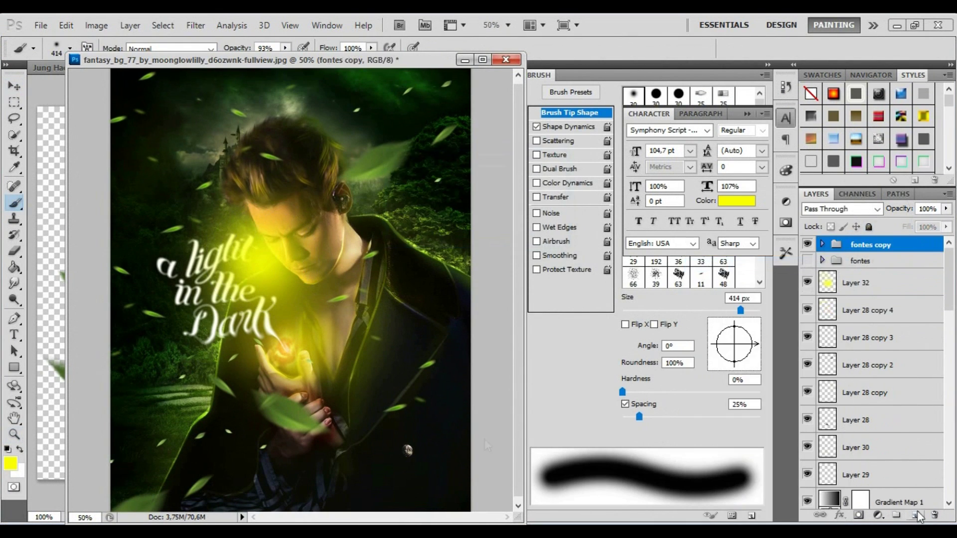
key("x")
left_click(915, 515)
left_click(70, 48)
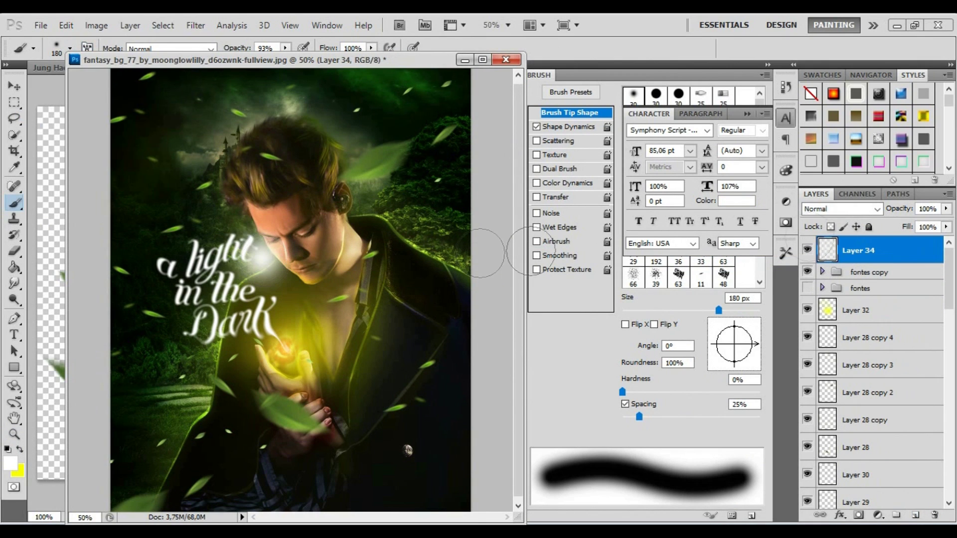
left_click(878, 210)
left_click(838, 127)
key("v")
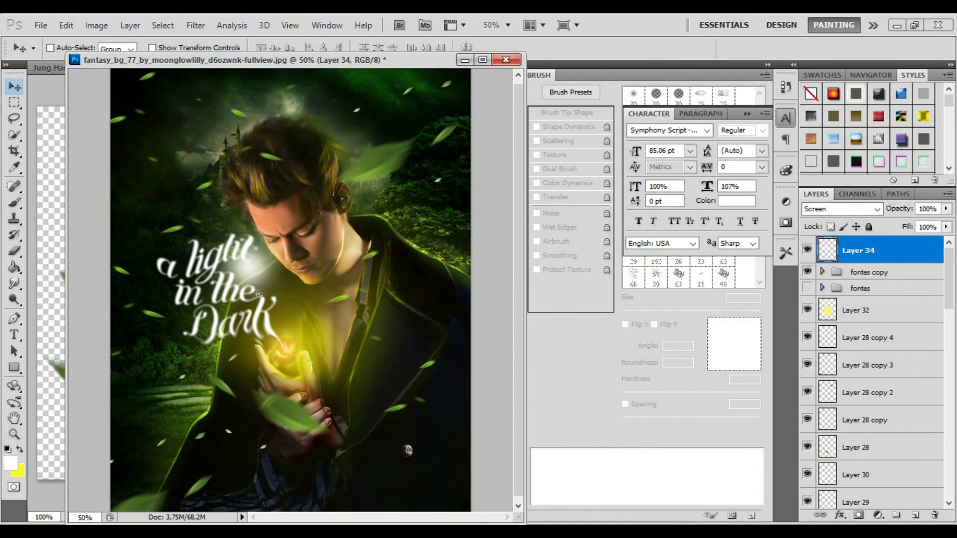
left_click(276, 212, "alt")
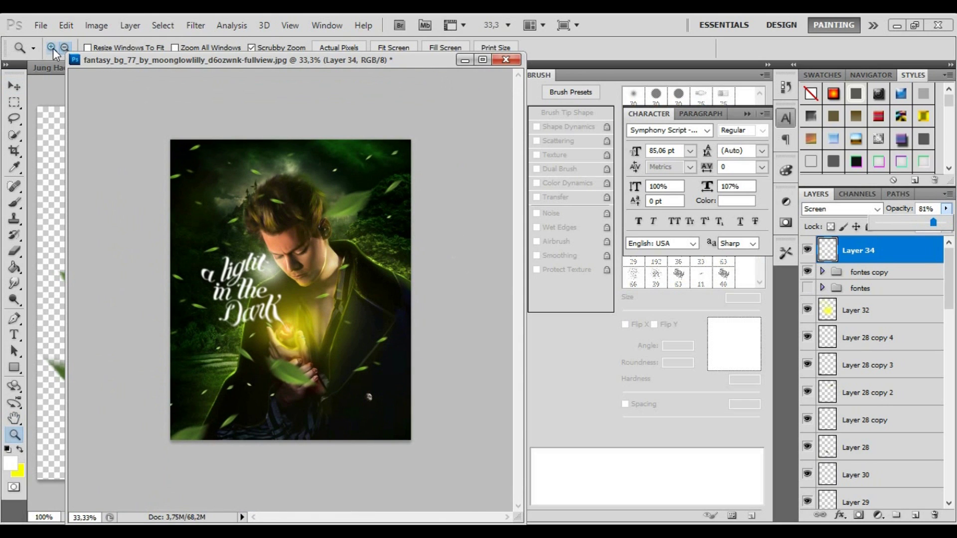
Save the poster as 'harry a light in the dark.psd'.
left_click(40, 25)
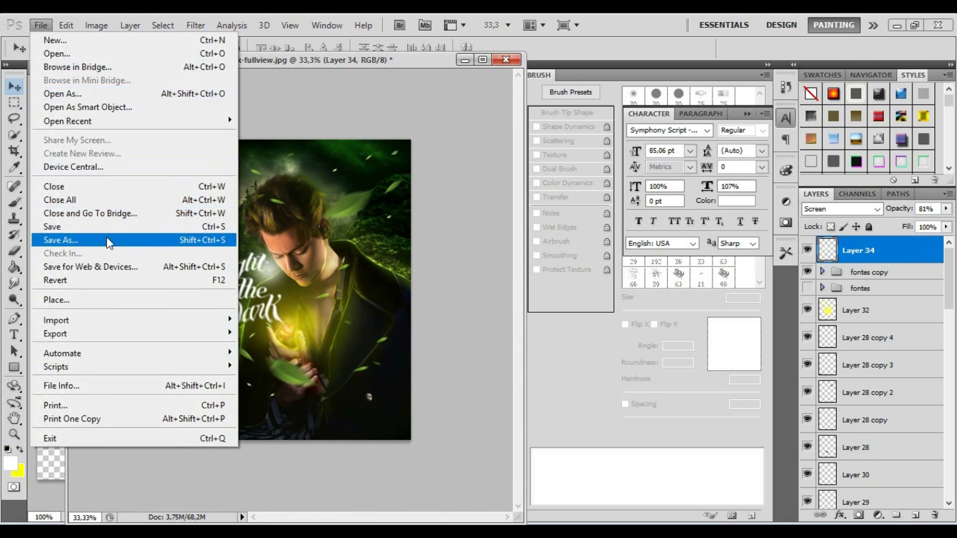
left_click(106, 239)
type("harry as save")
key("BackSpace")
key("BackSpace")
key("BackSpace")
type("light i")
key("Return")
left_click(614, 176)
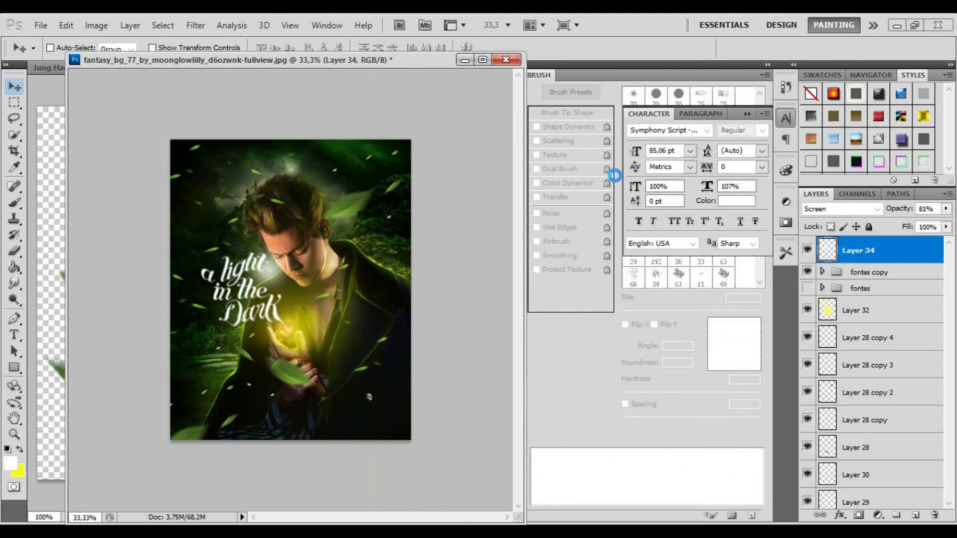
Duplicate the Background layer into Background copy.
scroll(872, 399, "down", 10)
left_click(867, 492)
right_click(870, 393)
left_click(843, 418)
key("Return")
left_click(14, 283)
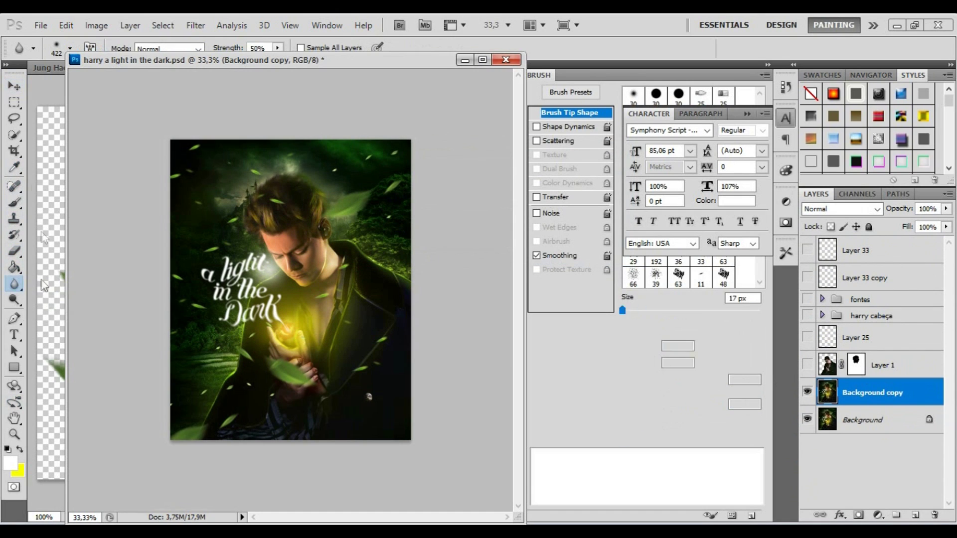
Zoom to 50% and step backward twice to undo the blur strokes.
left_click(69, 48)
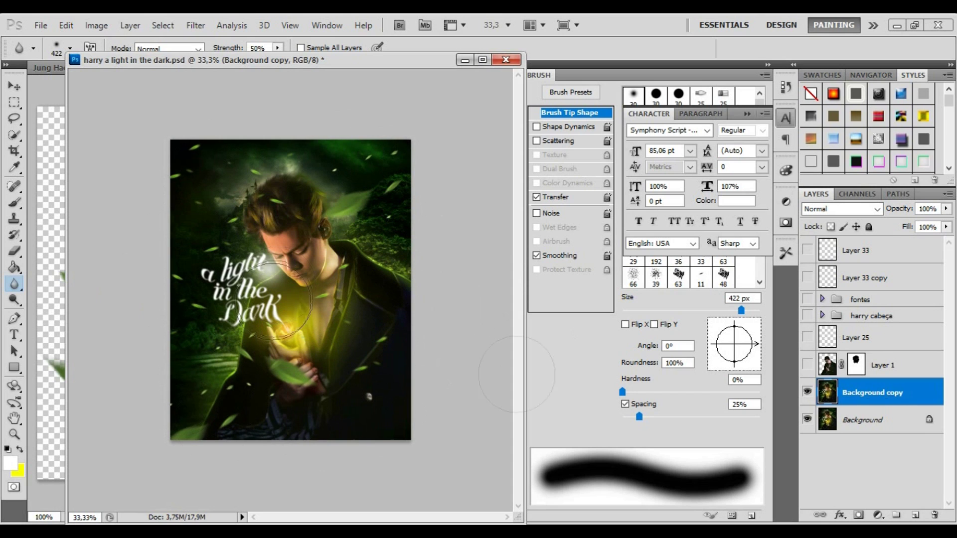
left_click(14, 433)
left_click(289, 304)
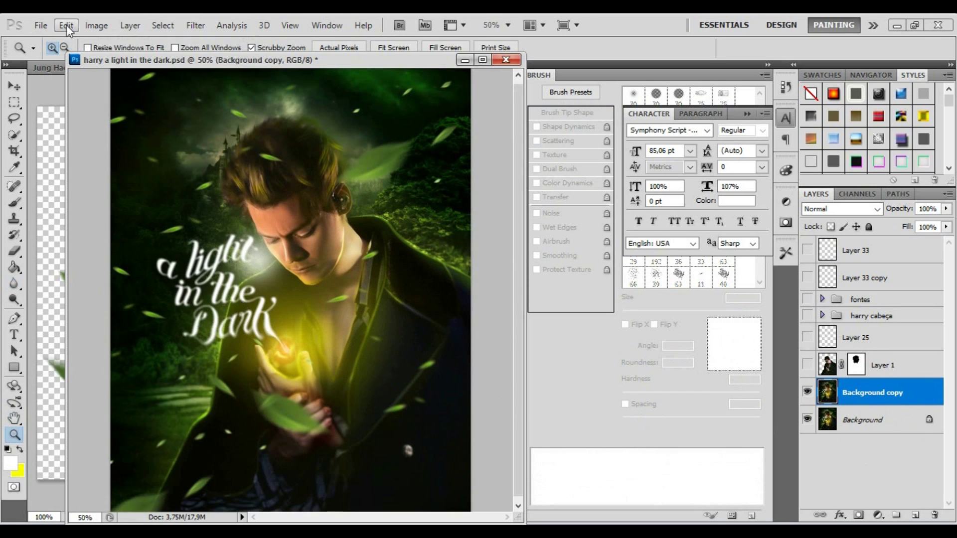
left_click(67, 25)
left_click(103, 68)
left_click(66, 25)
left_click(90, 65)
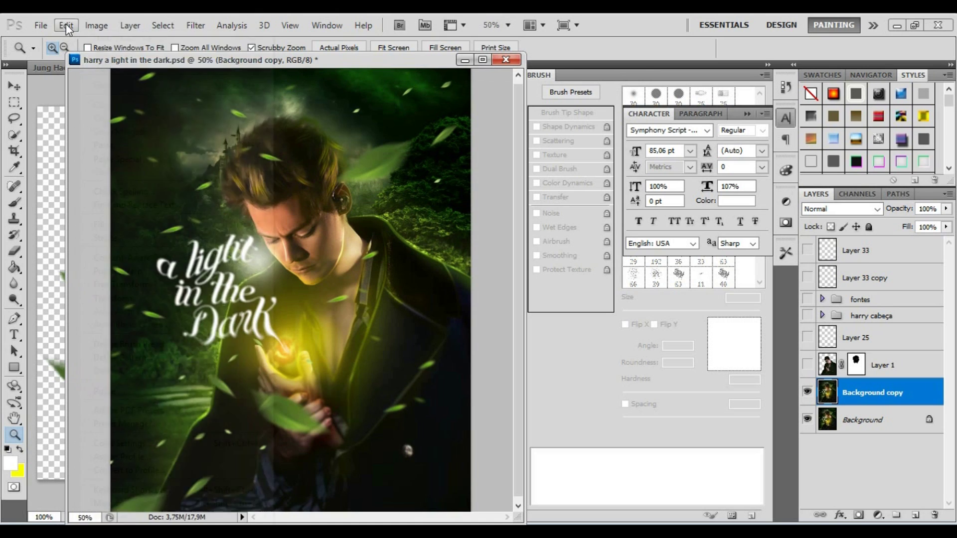
key("r")
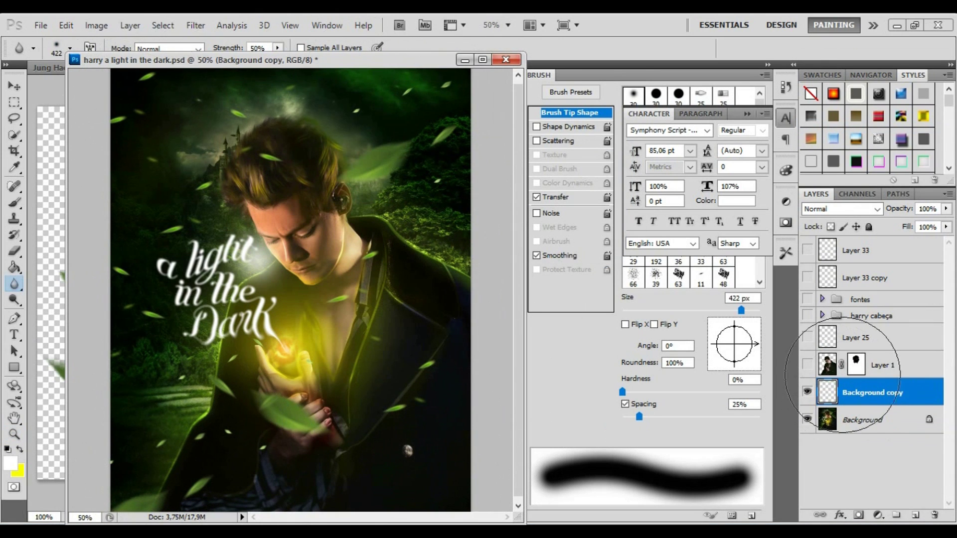
Sharpen Background copy with Unsharp Mask at 95%, 0.9 px radius, threshold 0.
left_click(195, 25)
left_click(399, 271)
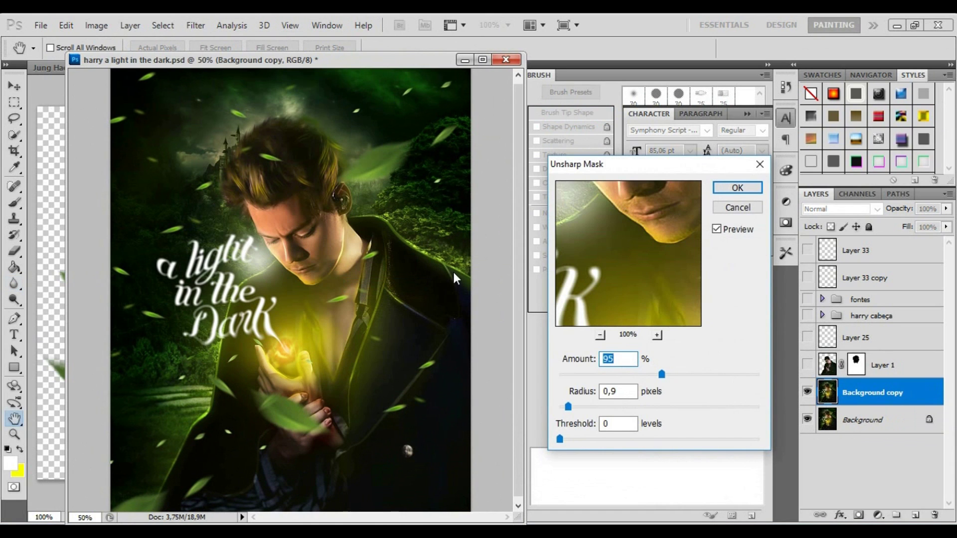
left_click(725, 187)
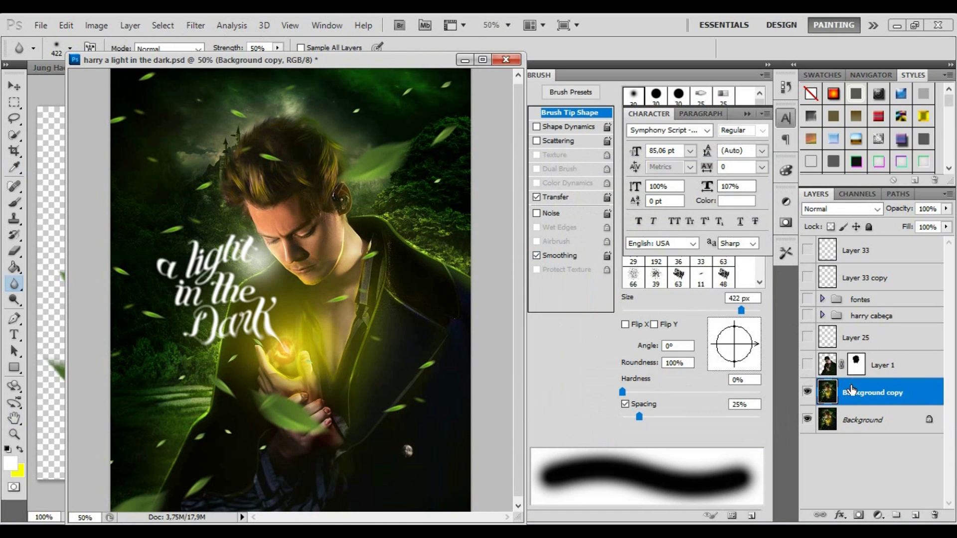
Add 2% Gaussian monochromatic noise to Background copy.
left_click(200, 26)
mouse_move(206, 193)
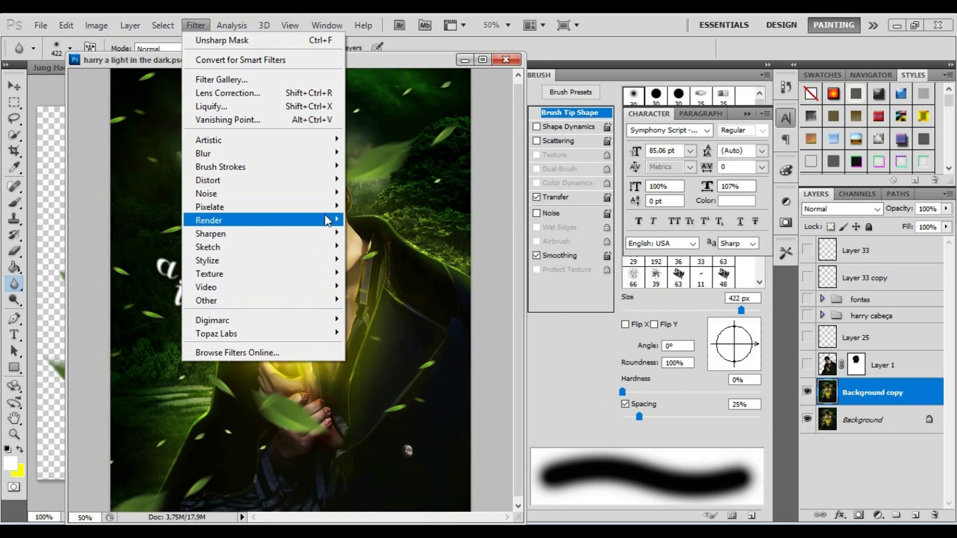
left_click(362, 194)
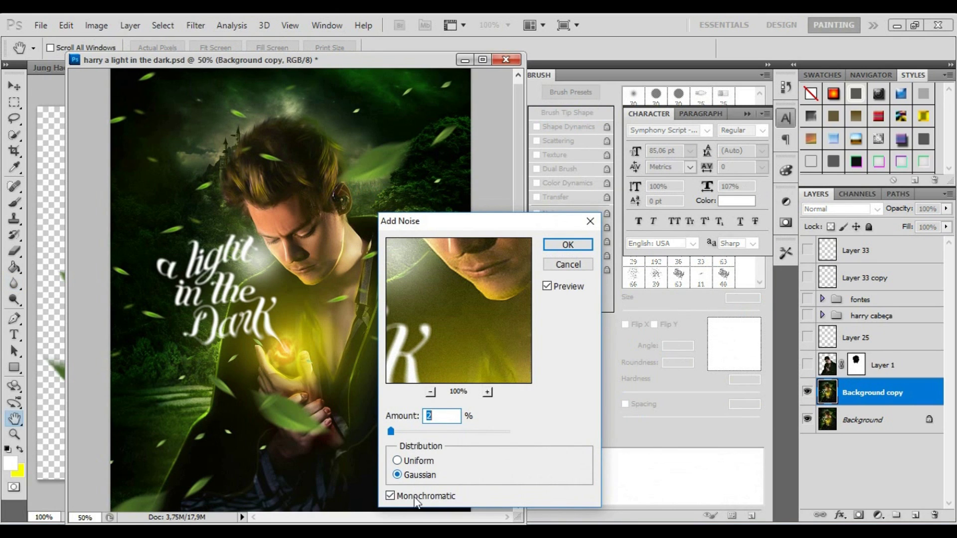
left_click(560, 246)
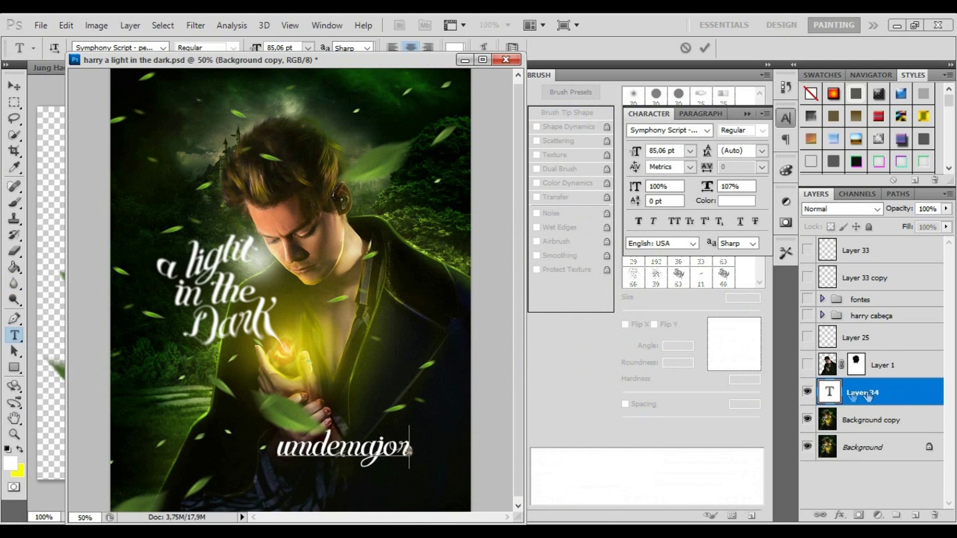
Try Sylfaen at 36 pt for the signature and move it toward the top.
double_click(829, 392)
left_click(707, 130)
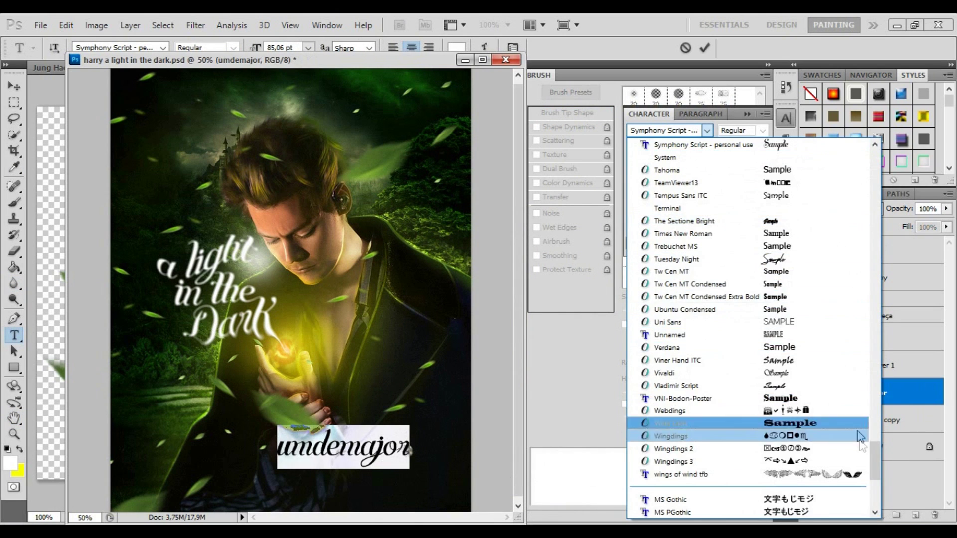
scroll(875, 449, "up", 3)
left_click(824, 418)
left_click(707, 130)
scroll(733, 214, "down", 10)
left_click(718, 227)
left_click(14, 88)
left_click_drag(387, 452, 308, 315)
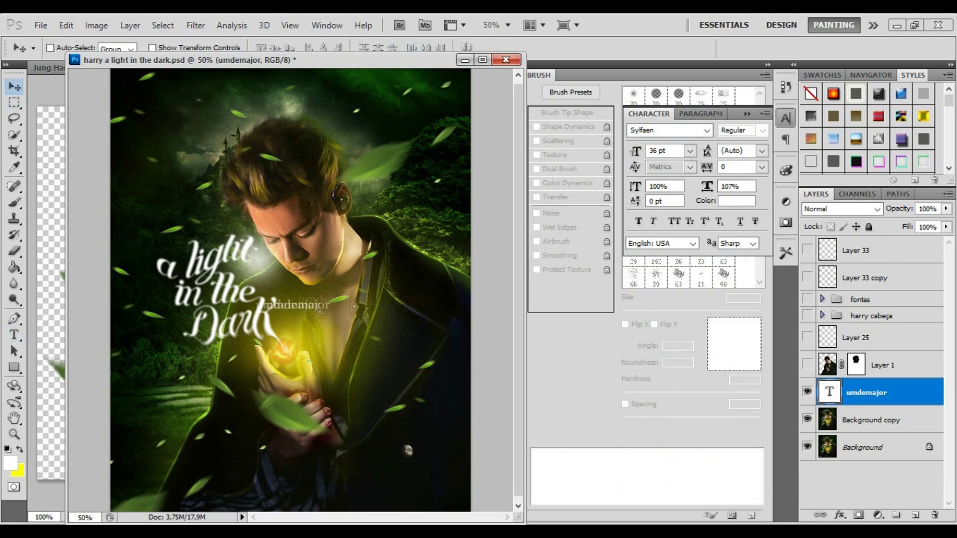
left_click_drag(356, 116, 321, 79)
Change the signature font to Suprema Thin.
double_click(830, 392)
left_click(707, 130)
left_click(663, 217)
left_click(691, 150)
left_click(829, 393)
key("v")
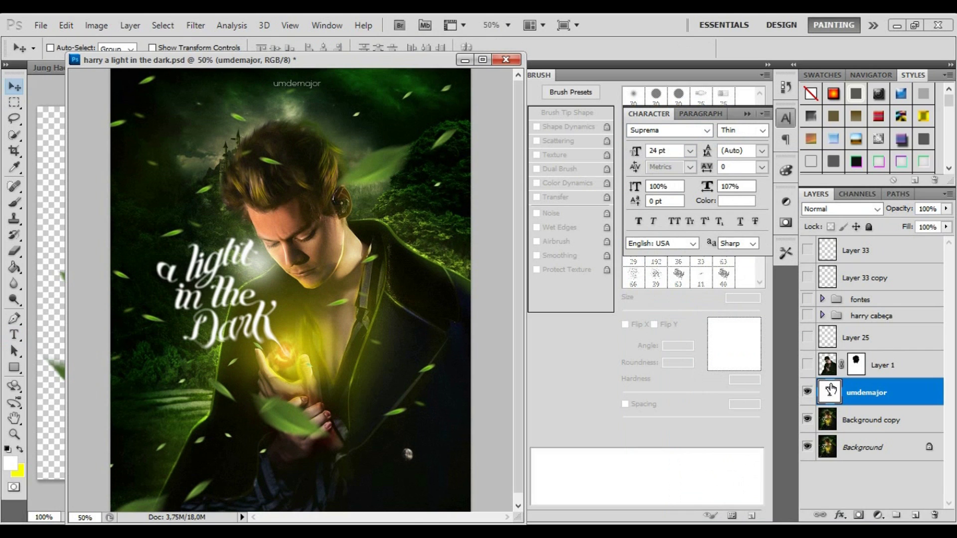
Set the signature to the Tuesday Night font at 60 pt.
double_click(830, 393)
left_click(707, 130)
left_click(809, 453)
left_click(706, 130)
scroll(794, 475, "up", 5)
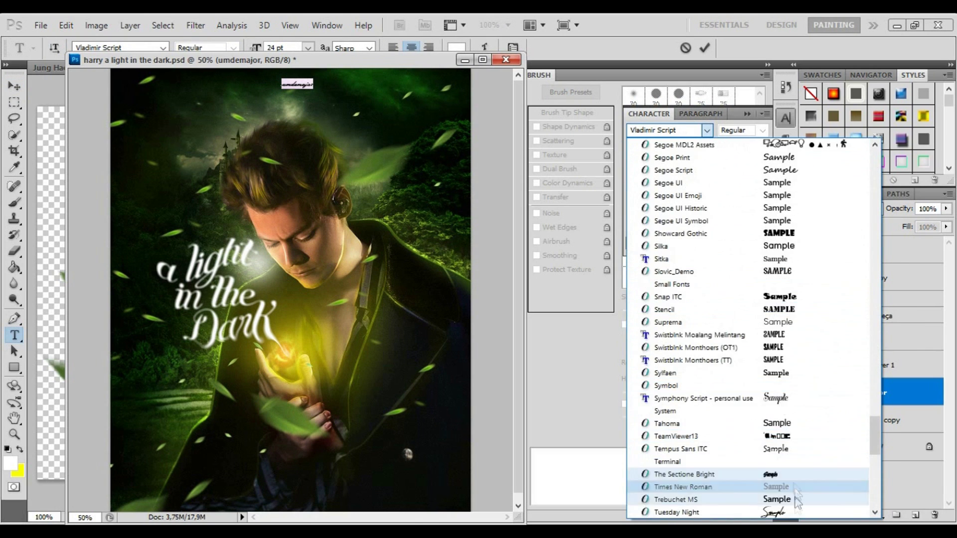
left_click(778, 512)
left_click(690, 150)
left_click(681, 388)
left_click(691, 151)
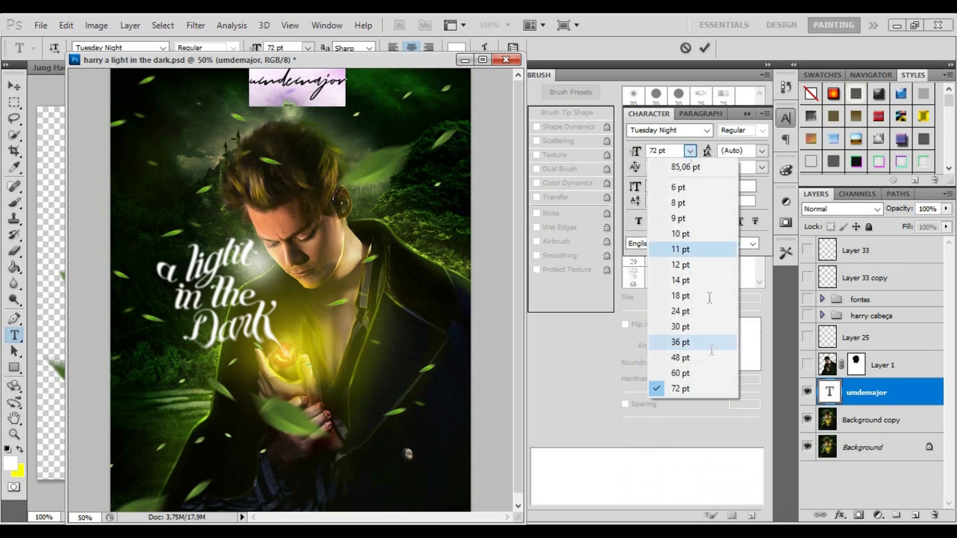
left_click(680, 373)
key("ctrl+Return")
key("v")
Place the signature in the bottom-right corner and merge it into Background copy.
left_click_drag(276, 362, 442, 502)
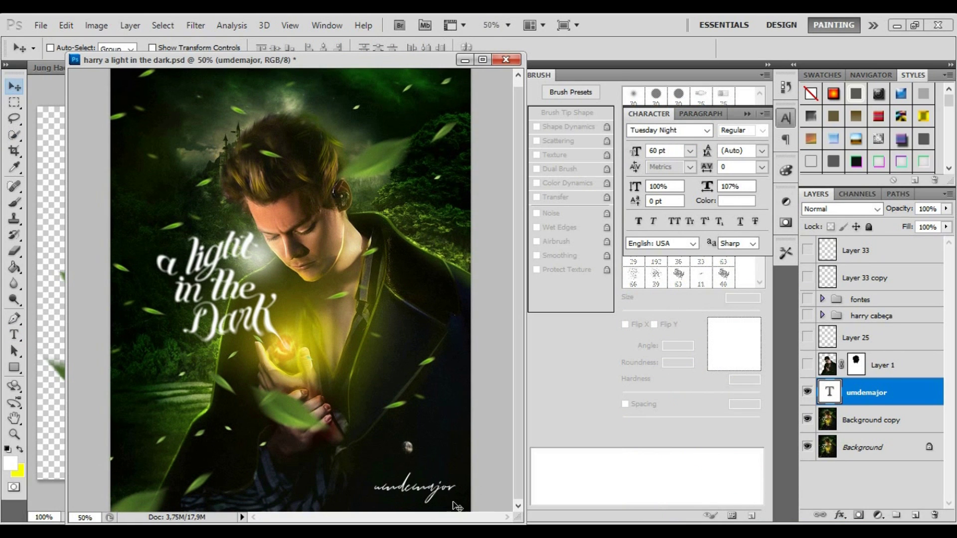
right_click(858, 449)
left_click(842, 484)
double_click(916, 394)
key("Escape")
key("z")
Check the face up close, then begin saving a copy in JPEG format.
left_click(372, 202)
mouse_move(372, 201)
left_mouse_down()
mouse_move(372, 190)
mouse_move(344, 263)
left_mouse_up()
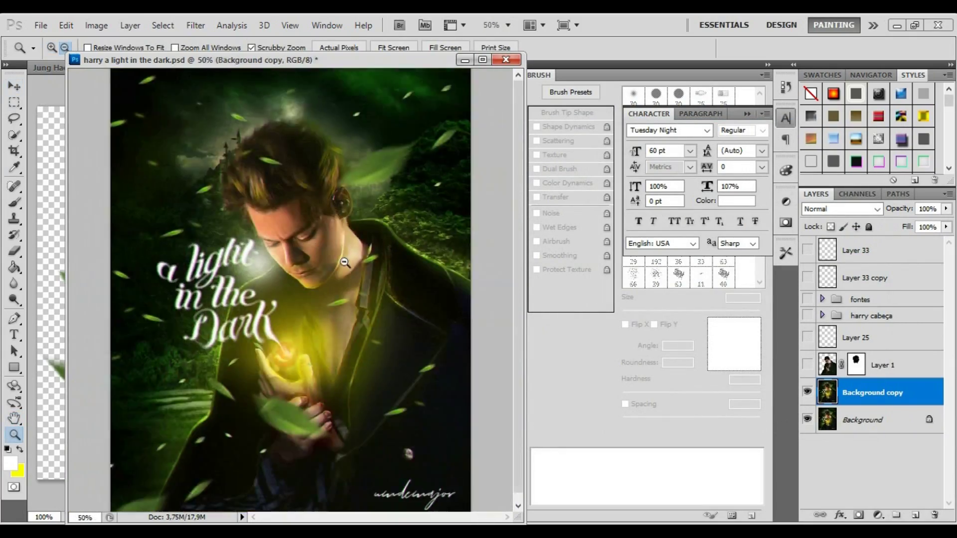
left_click(345, 263)
left_click_drag(872, 392, 935, 515)
left_click(40, 25)
left_click(60, 239)
left_click(643, 345)
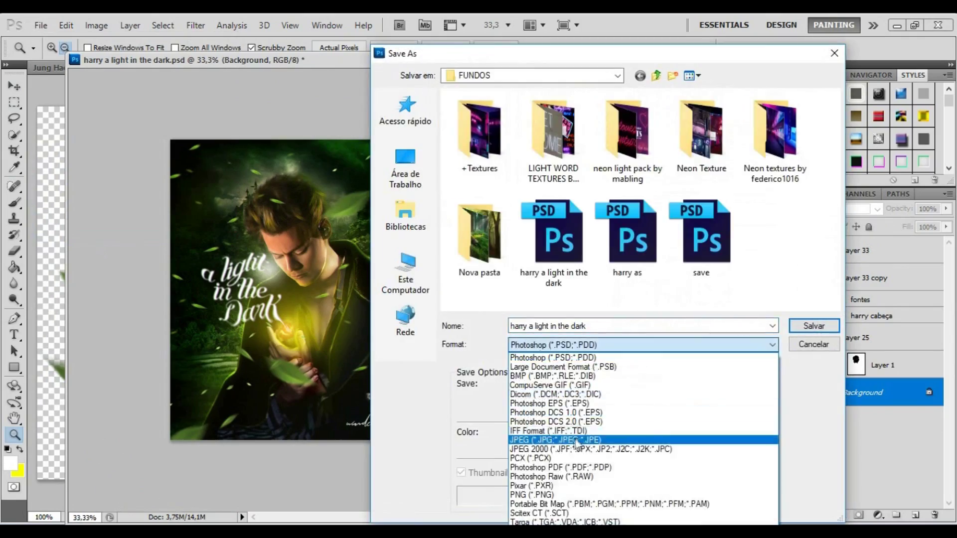